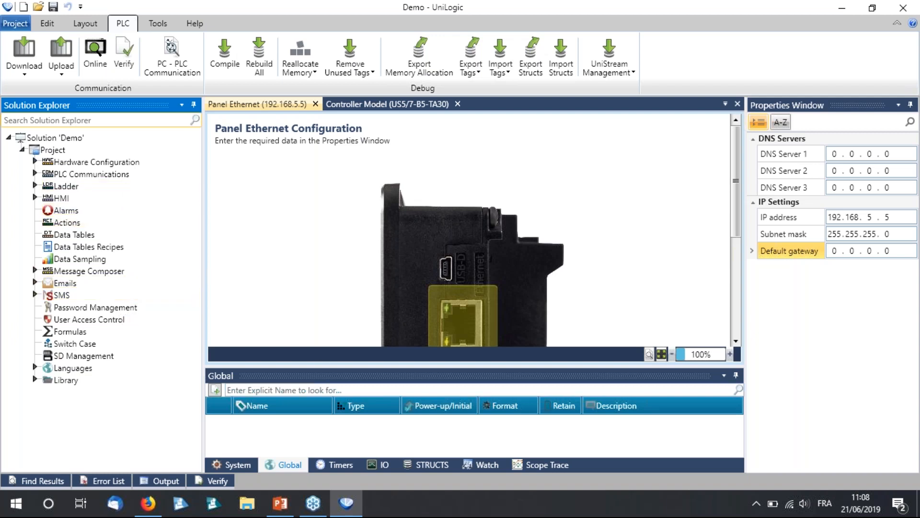
# - Examine the System, Global, Timers and IO tag lists
pyautogui.moveTo(299, 365); pyautogui.dragTo(301, 277)
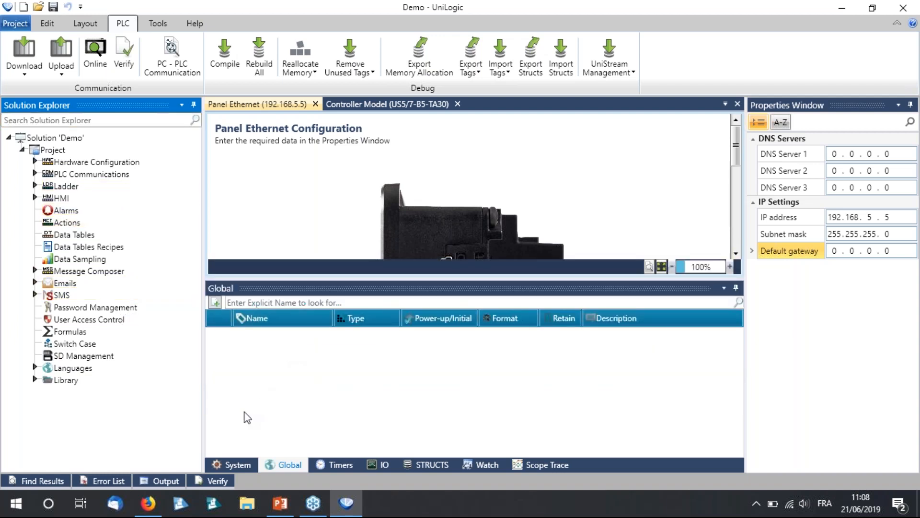
pyautogui.click(235, 465)
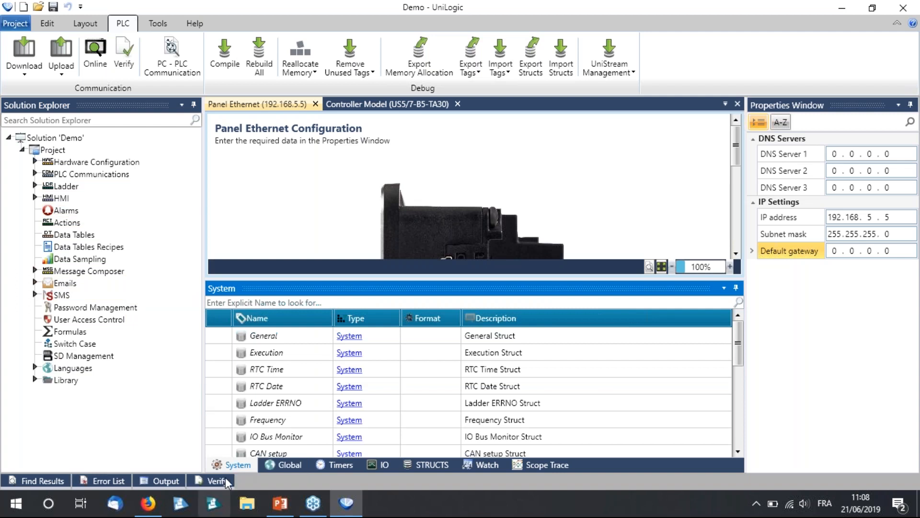
pyautogui.scroll(-5, 401, 375)
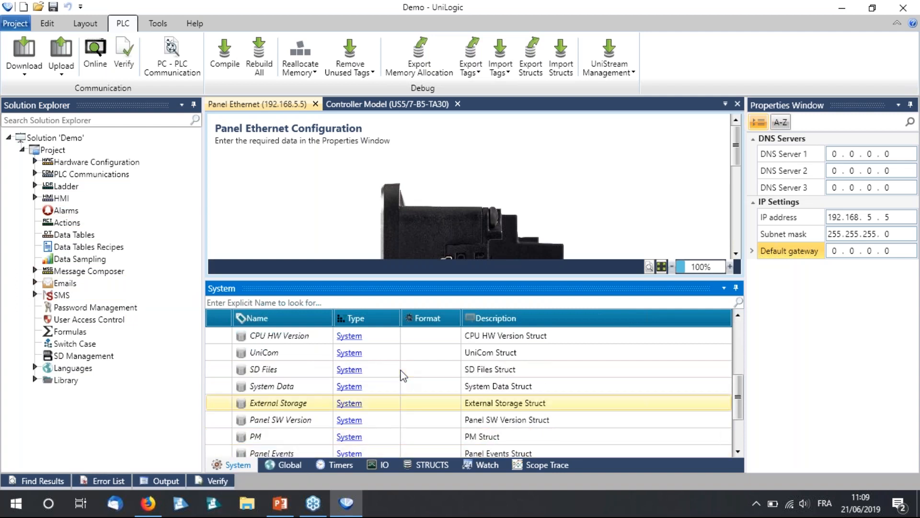
pyautogui.scroll(5, 396, 424)
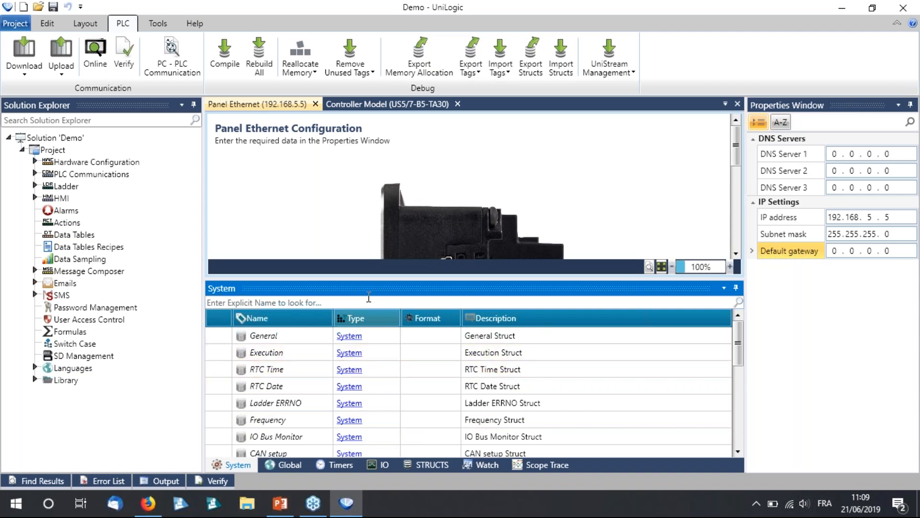
pyautogui.click(294, 464)
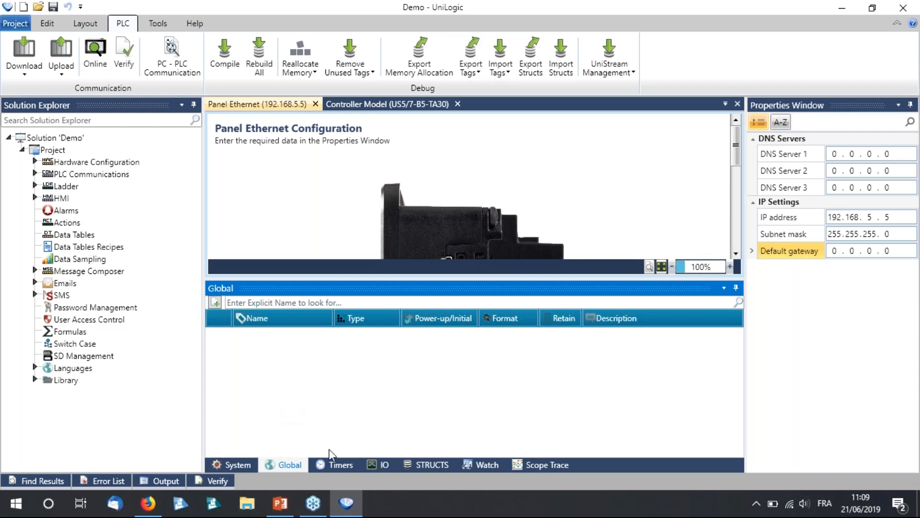
pyautogui.click(341, 466)
pyautogui.click(385, 465)
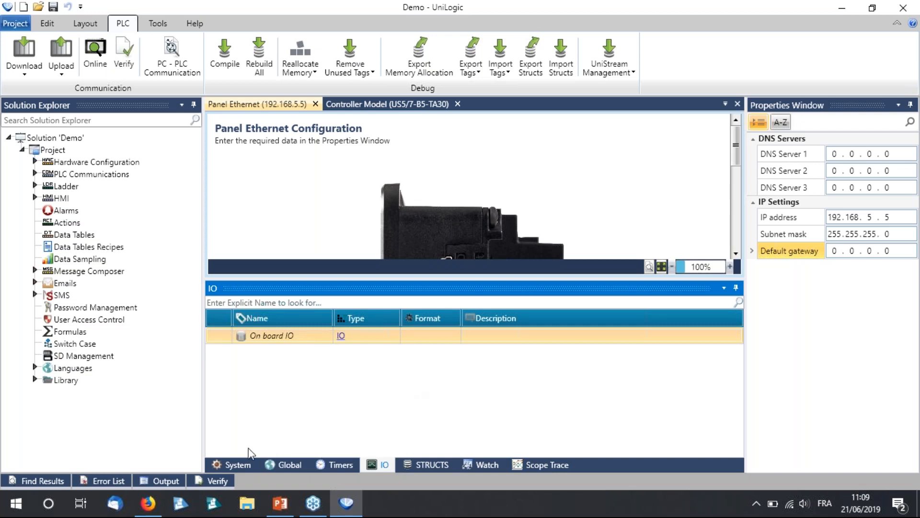
pyautogui.click(281, 464)
pyautogui.click(382, 465)
pyautogui.moveTo(460, 281); pyautogui.dragTo(460, 353)
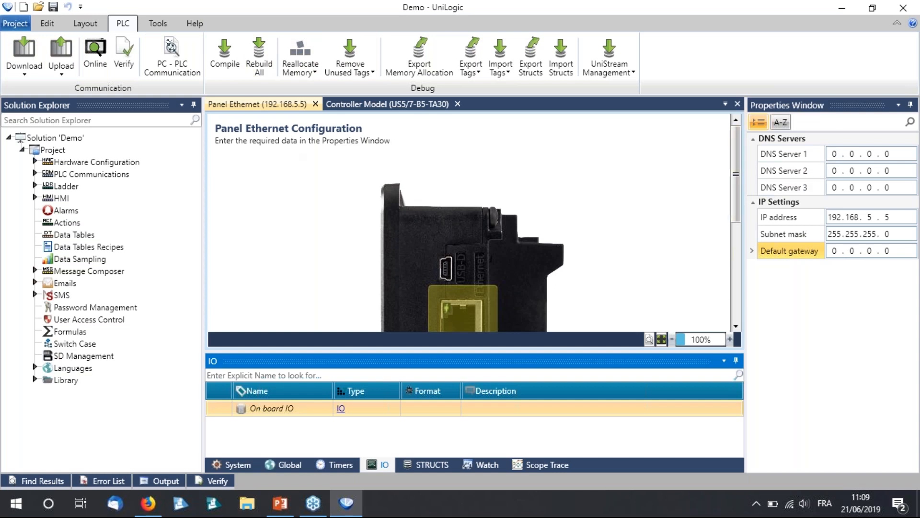
# - Open the ladder's Function1 and the HMI's Screen1 from the project tree, and collapse the User controls elements
pyautogui.doubleClick(66, 186)
pyautogui.click(48, 198)
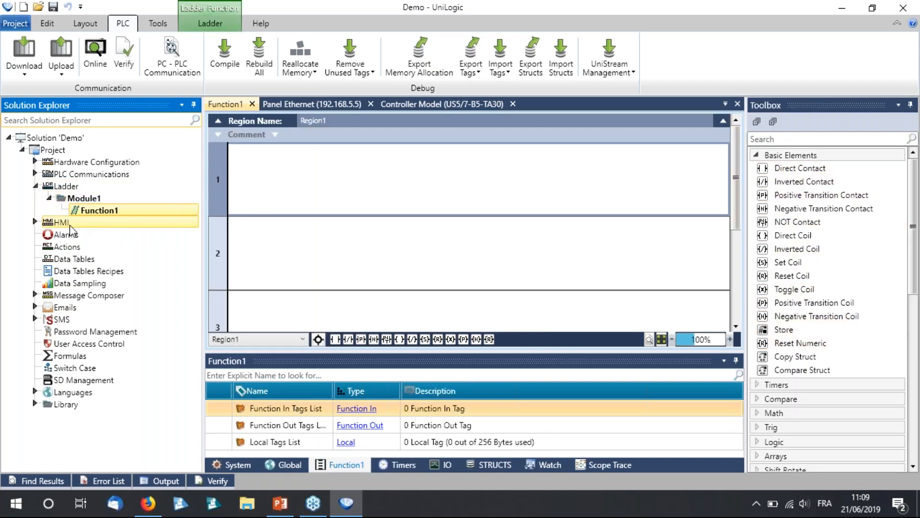
pyautogui.click(34, 222)
pyautogui.click(49, 234)
pyautogui.click(76, 238)
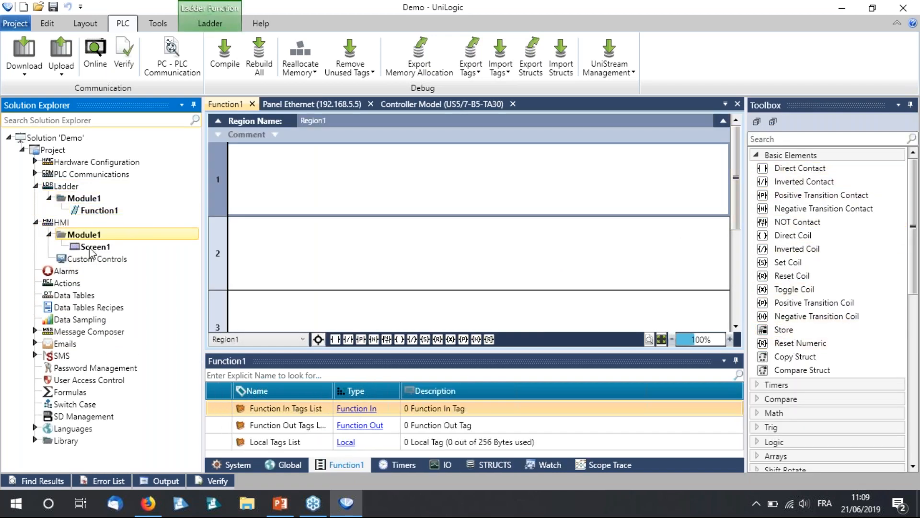
pyautogui.click(92, 247)
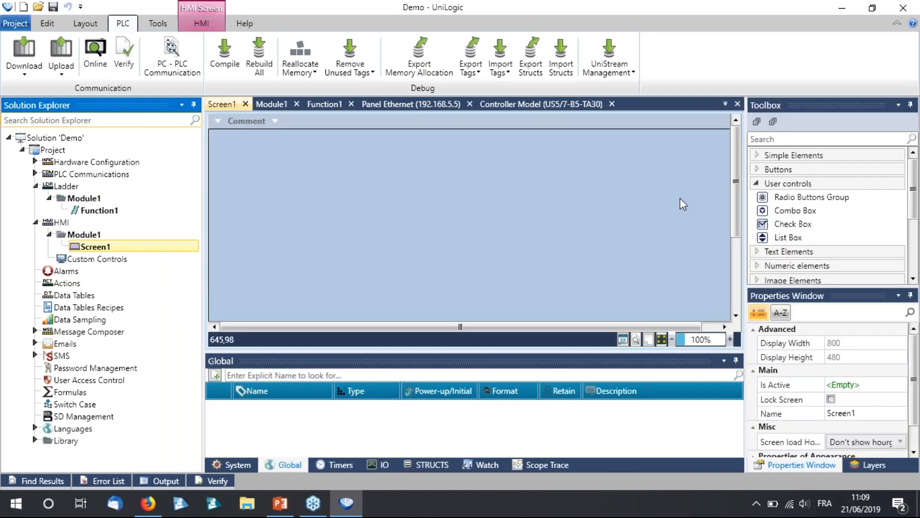
pyautogui.click(774, 186)
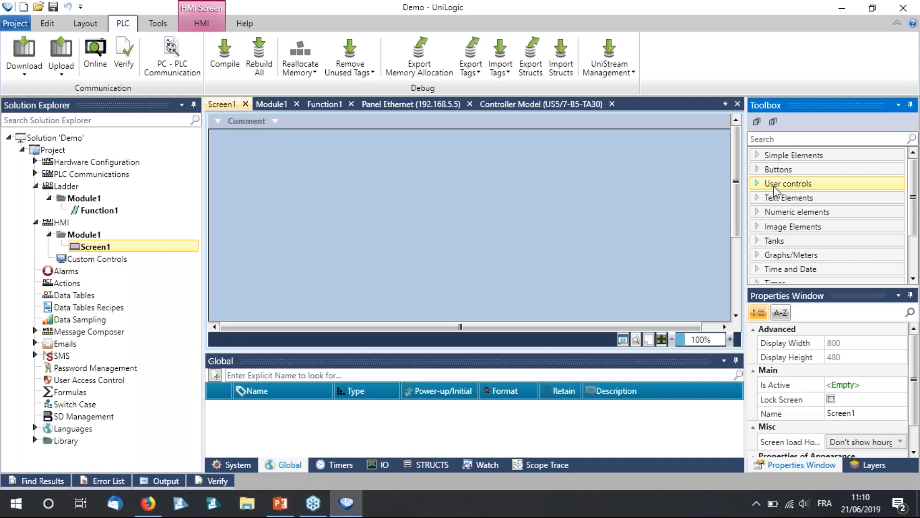
# - Add a Direct Contact followed by an Inverted Contact to rung 1 of ladder Function1
pyautogui.click(120, 209)
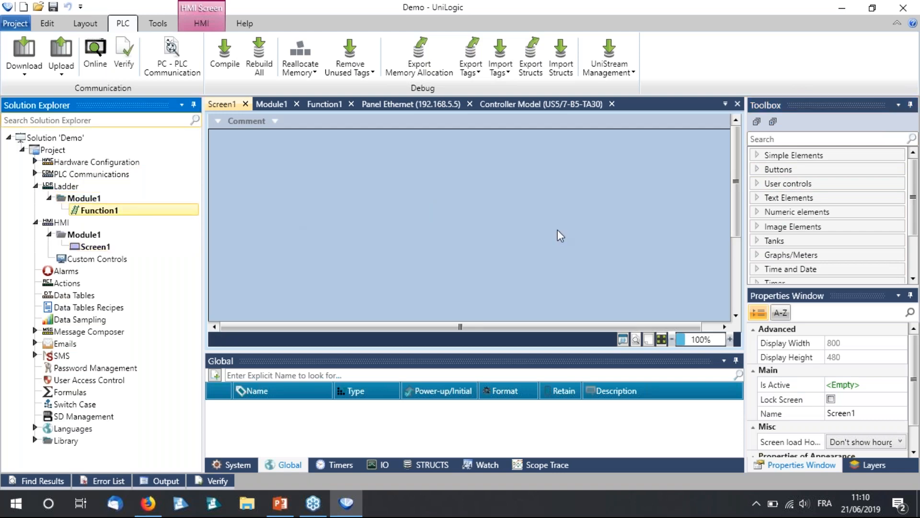
pyautogui.scroll(-12, 799, 355)
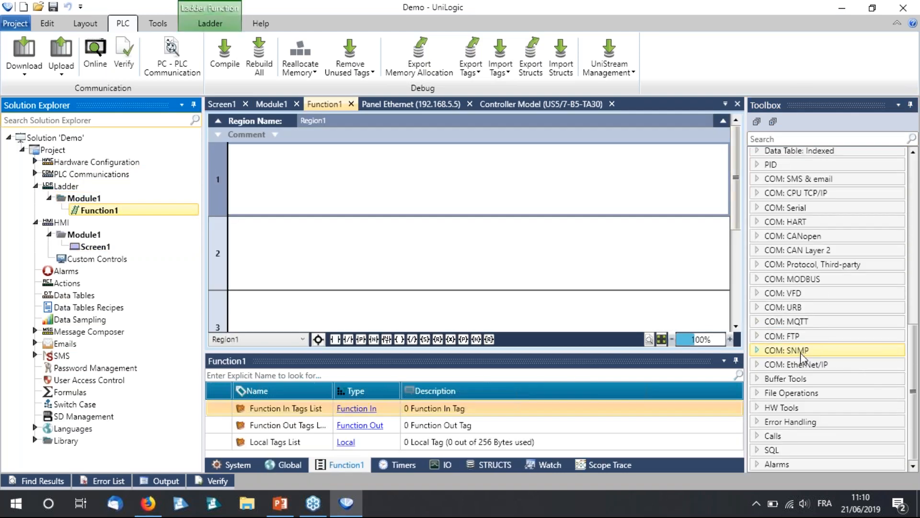
pyautogui.scroll(12, 801, 354)
pyautogui.moveTo(798, 168); pyautogui.dragTo(618, 187)
pyautogui.moveTo(804, 181); pyautogui.dragTo(362, 194)
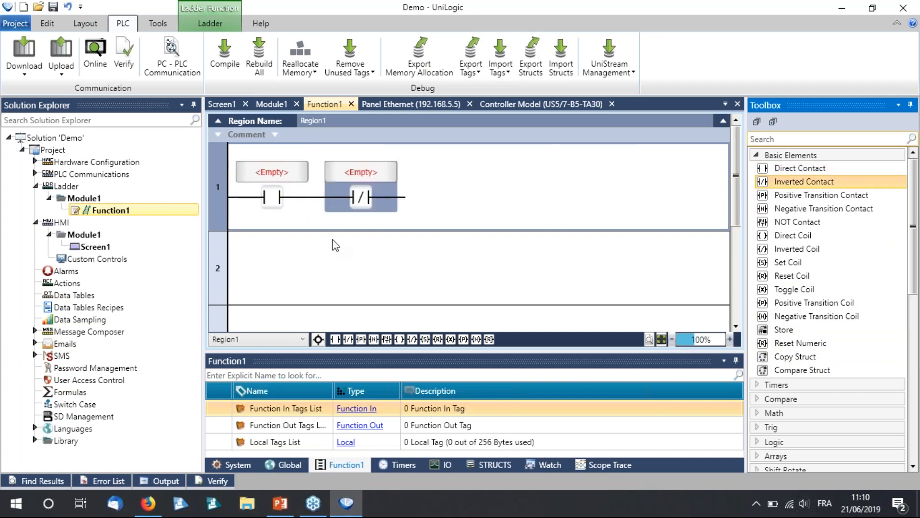
# - Place a Button element near the upper middle of HMI Screen1
pyautogui.doubleClick(145, 246)
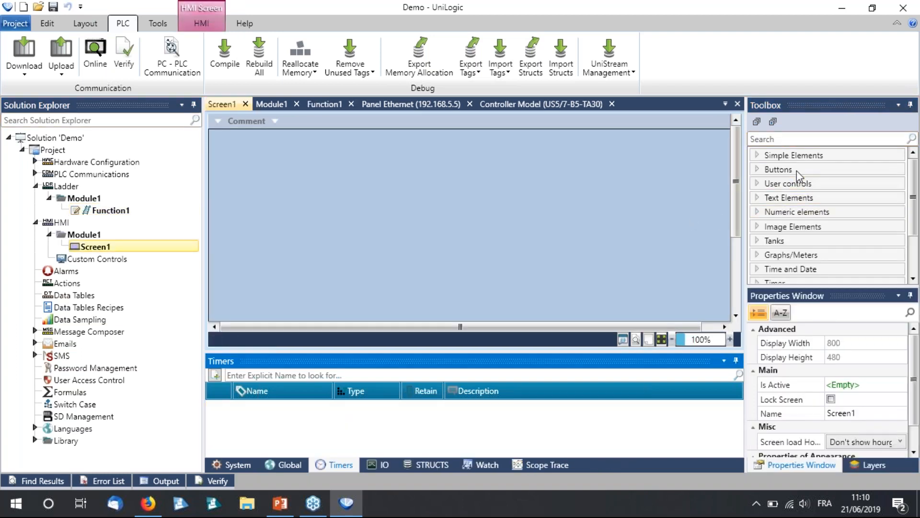
pyautogui.click(780, 155)
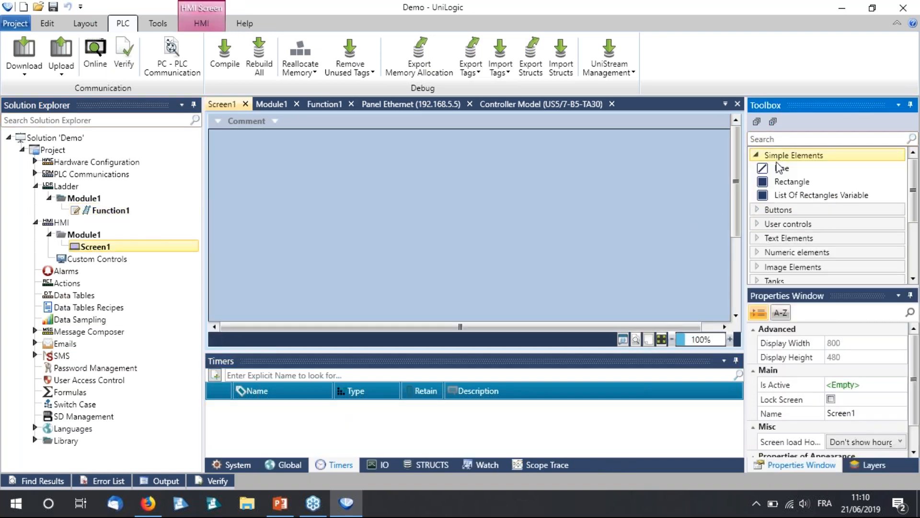
pyautogui.click(778, 209)
pyautogui.moveTo(786, 222); pyautogui.dragTo(458, 230)
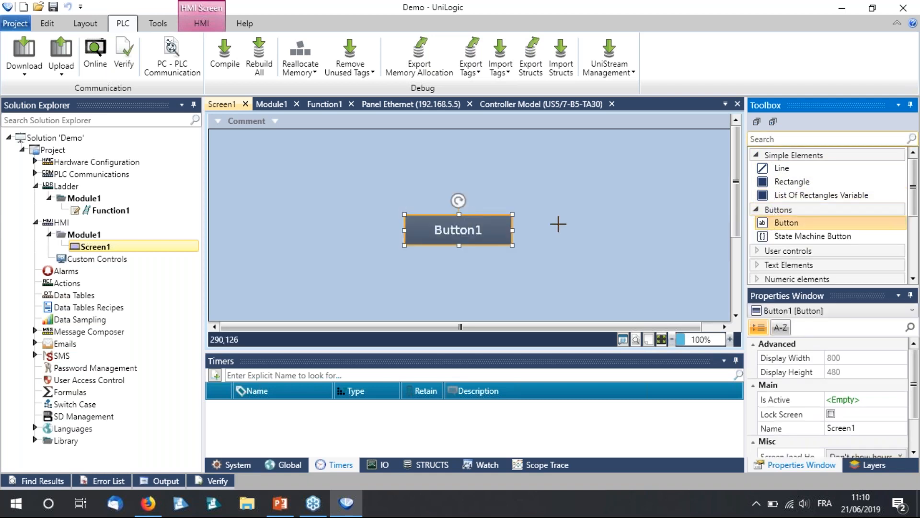
# - Examine the properties of Screen1 and of its button, from attributes down to size and position
pyautogui.click(494, 290)
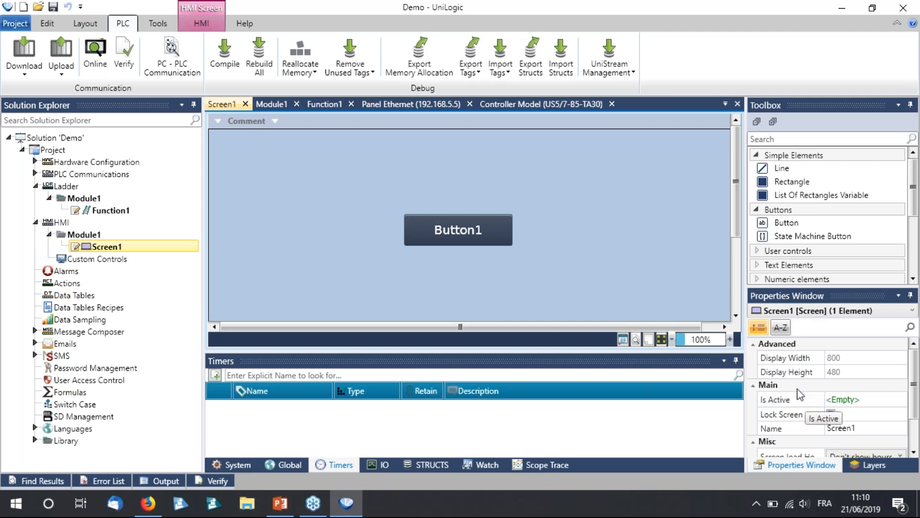
pyautogui.moveTo(916, 389); pyautogui.dragTo(917, 368)
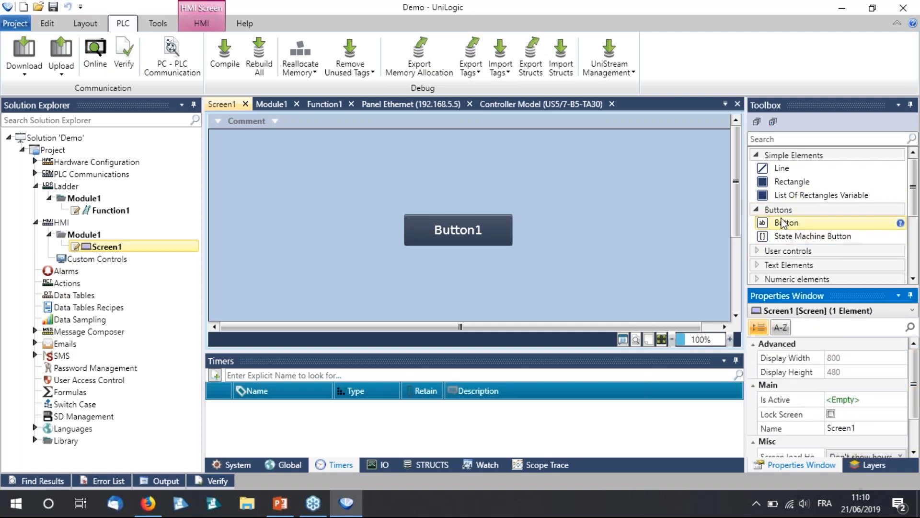
pyautogui.click(458, 230)
pyautogui.scroll(-10, 832, 398)
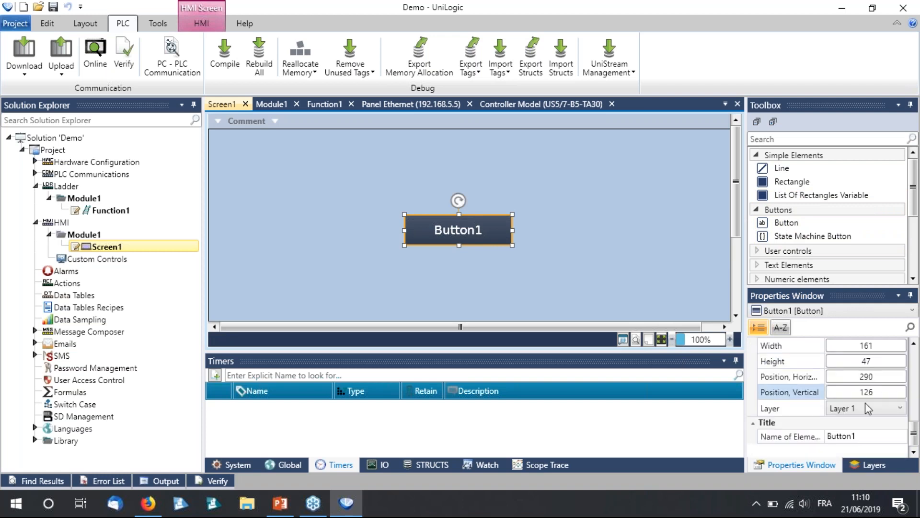
pyautogui.scroll(10, 866, 402)
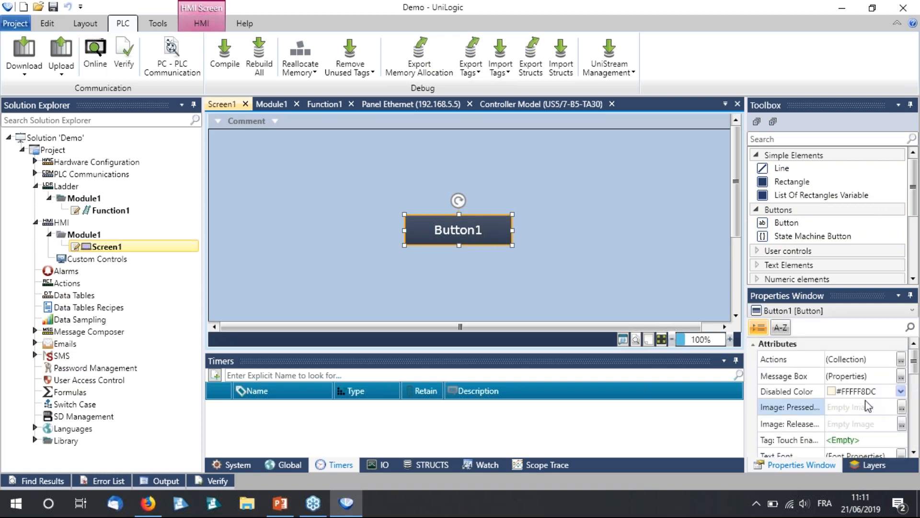
pyautogui.scroll(-10, 854, 399)
pyautogui.scroll(10, 833, 397)
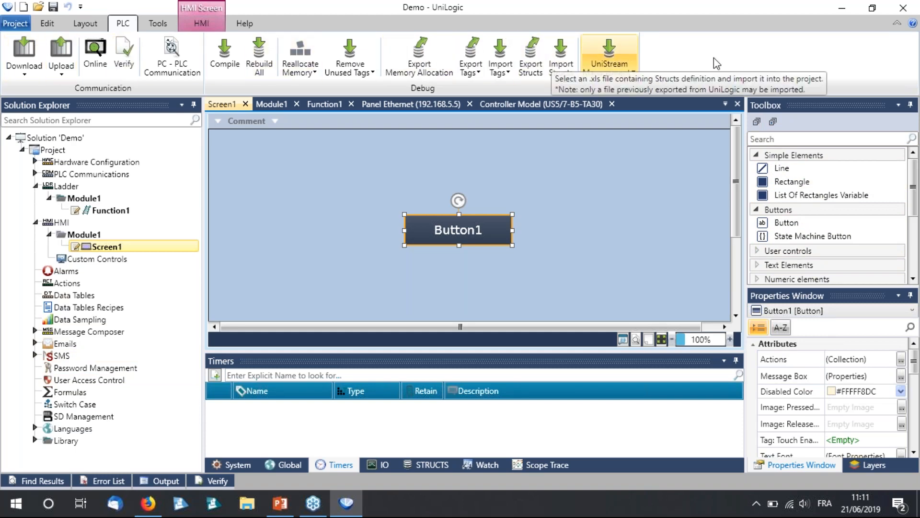
# - Enlarge the editing area by minimizing the ribbon, auto-hiding the Solution Explorer and shrinking the tag pane, with Screen1 fitted to view
pyautogui.click(892, 23)
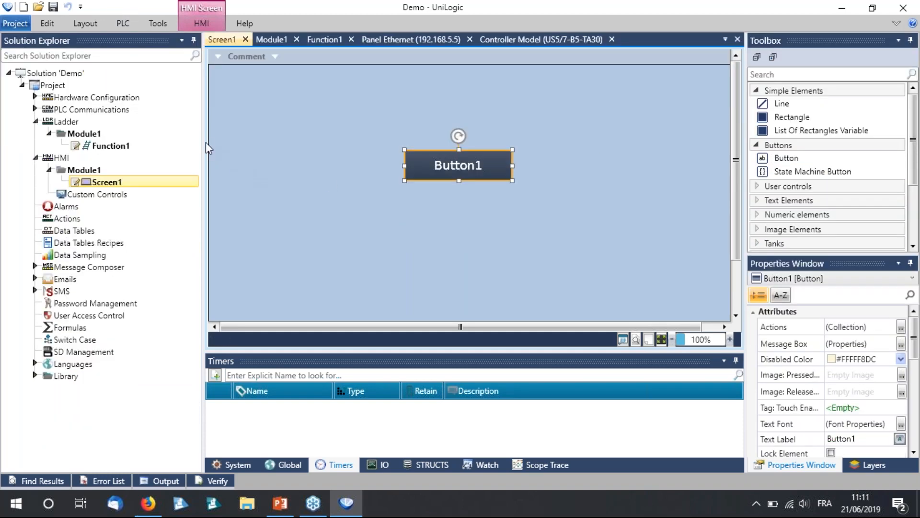
pyautogui.moveTo(205, 142); pyautogui.dragTo(227, 115)
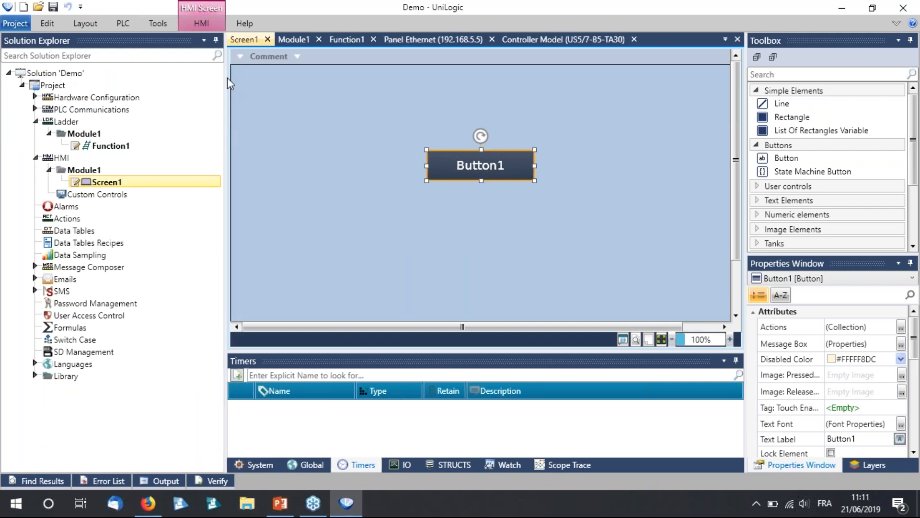
pyautogui.click(217, 40)
pyautogui.moveTo(409, 353); pyautogui.dragTo(410, 408)
pyautogui.click(649, 394)
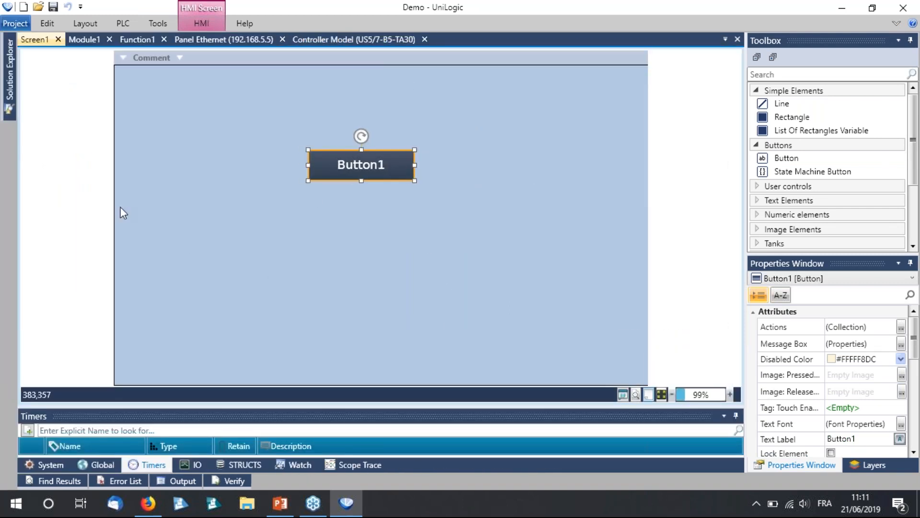
# - Dock the Solution Explorer again and show only the Hardware Configuration branch expanded, with Ladder and HMI collapsed
pyautogui.moveTo(9, 76)
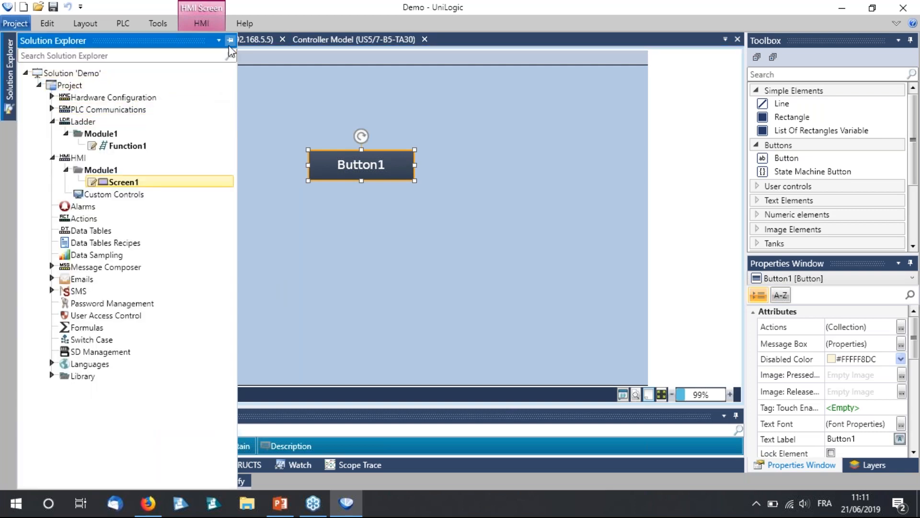
pyautogui.click(232, 40)
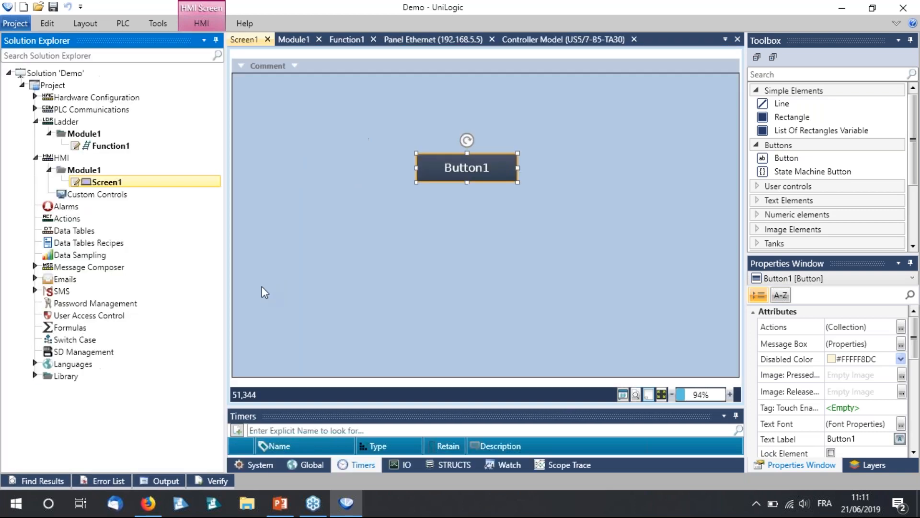
pyautogui.click(35, 122)
pyautogui.click(35, 134)
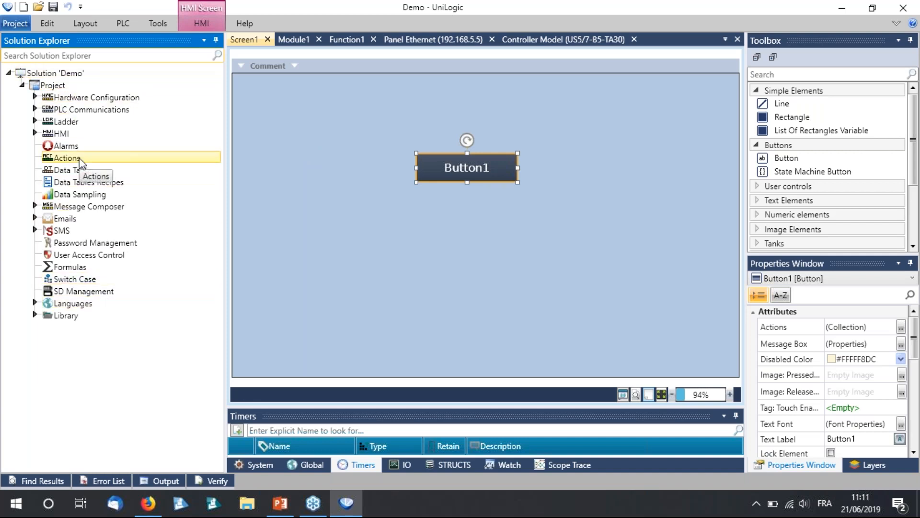
pyautogui.click(35, 97)
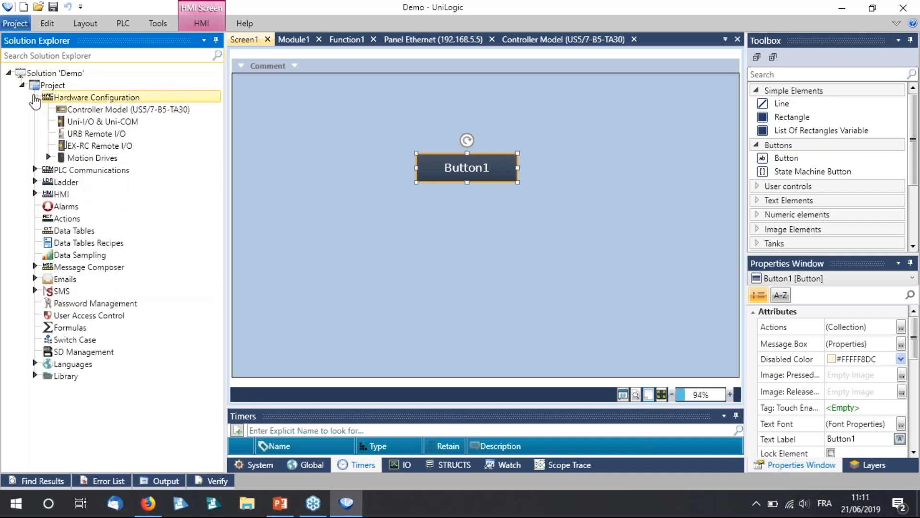
# - Open the Controller Model configuration and examine the specifications of the US5/7-B5-TA30
pyautogui.doubleClick(168, 113)
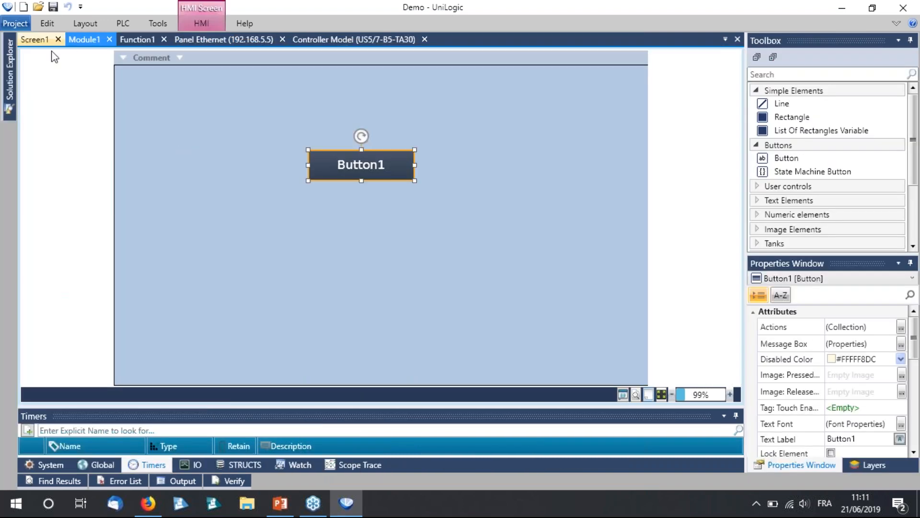
pyautogui.click(11, 76)
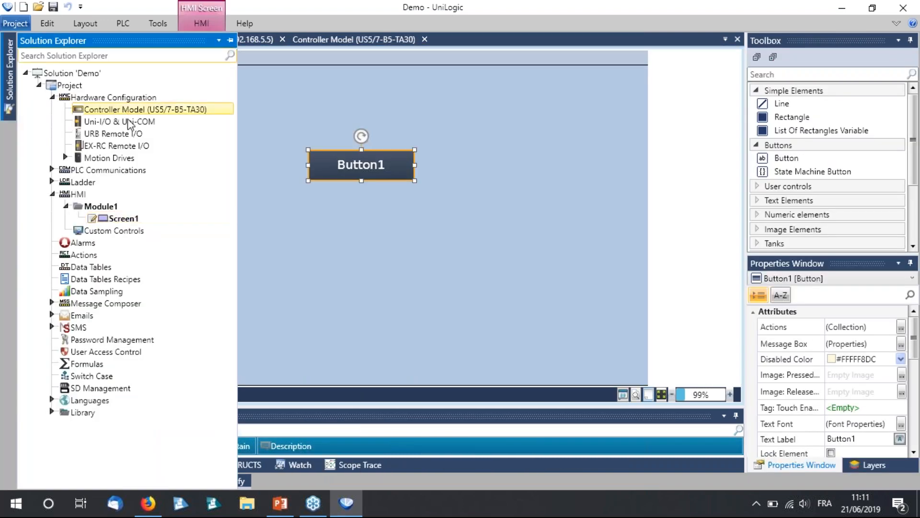
pyautogui.click(286, 123)
pyautogui.click(165, 139)
pyautogui.click(155, 169)
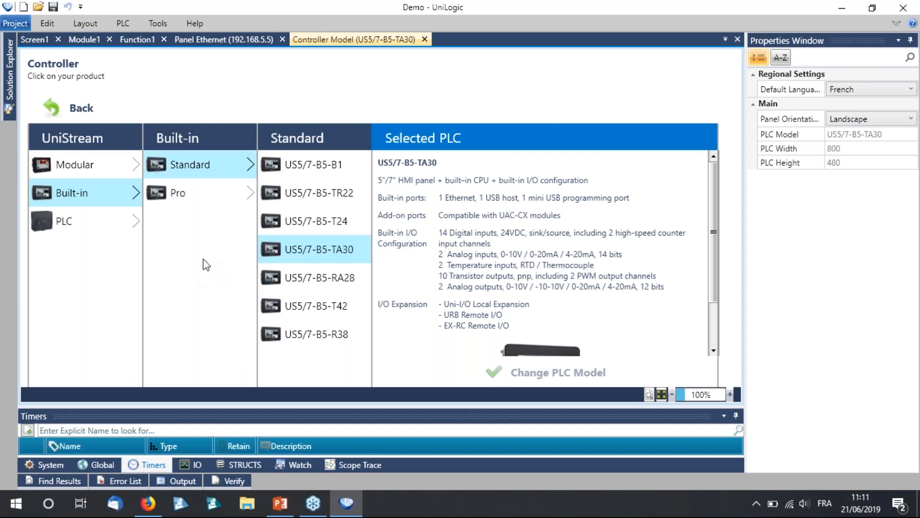
pyautogui.scroll(-2, 712, 250)
pyautogui.scroll(2, 712, 206)
# - Browse the Modular and Built-in UniStream controller families
pyautogui.click(10, 82)
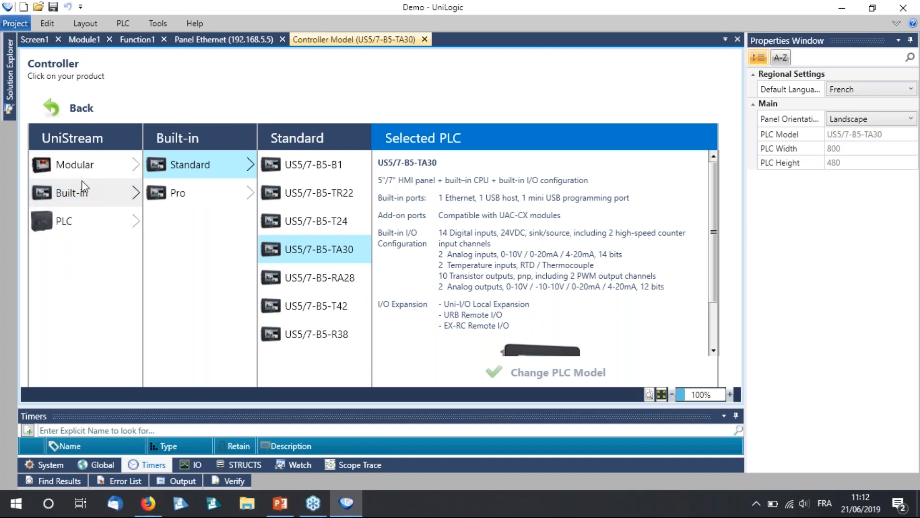
pyautogui.click(84, 166)
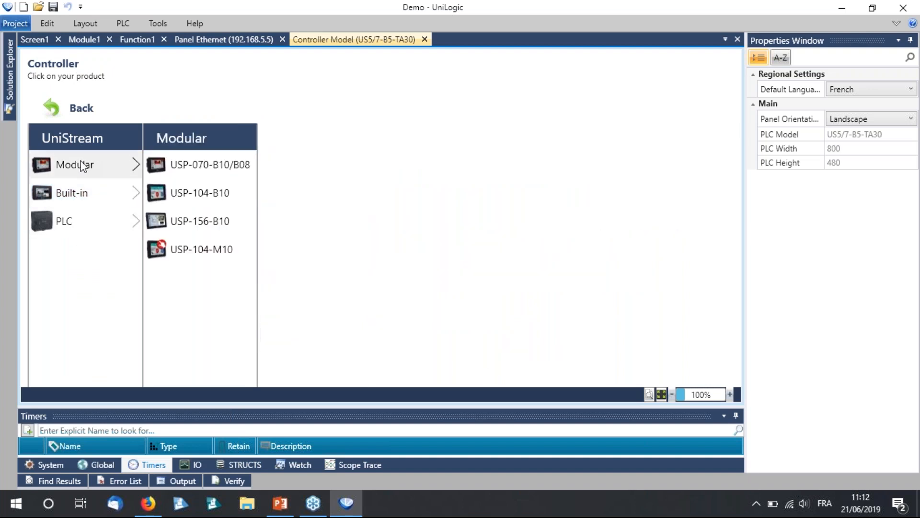
pyautogui.click(83, 191)
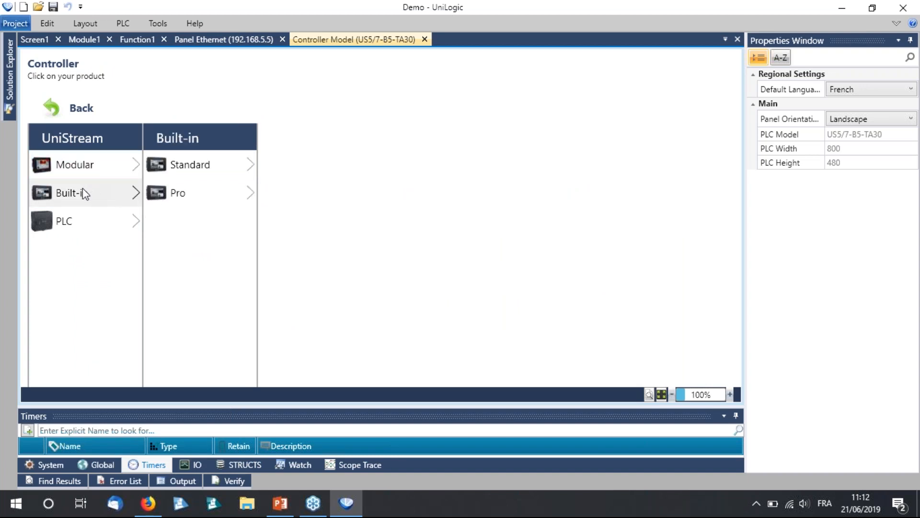
# - Browse the PLC and Built-in families and compare the US5/7-B5-B1 and US5/7-B5-TA30 specifications without changing the controller model
pyautogui.click(81, 223)
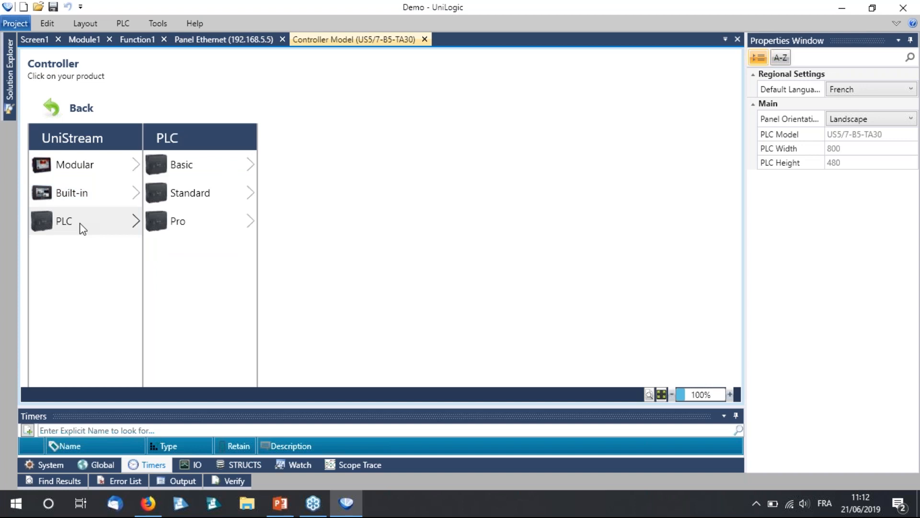
pyautogui.click(79, 191)
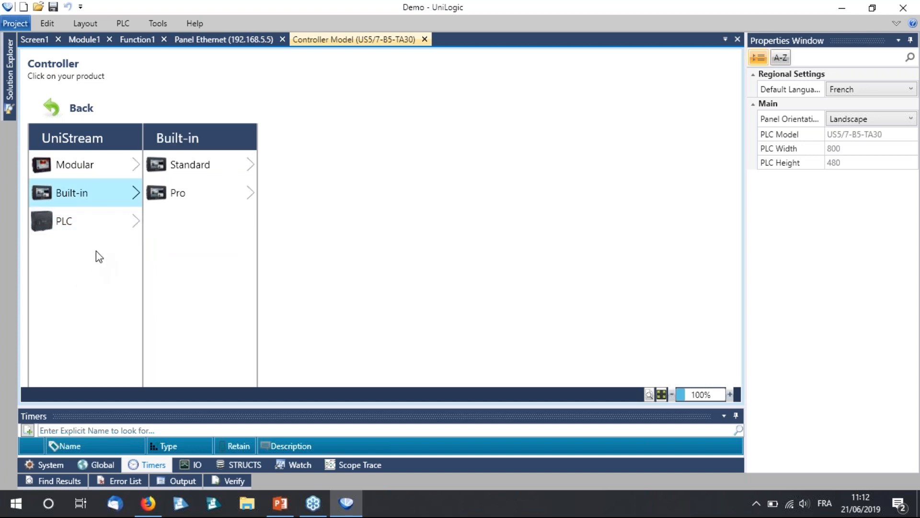
pyautogui.click(207, 169)
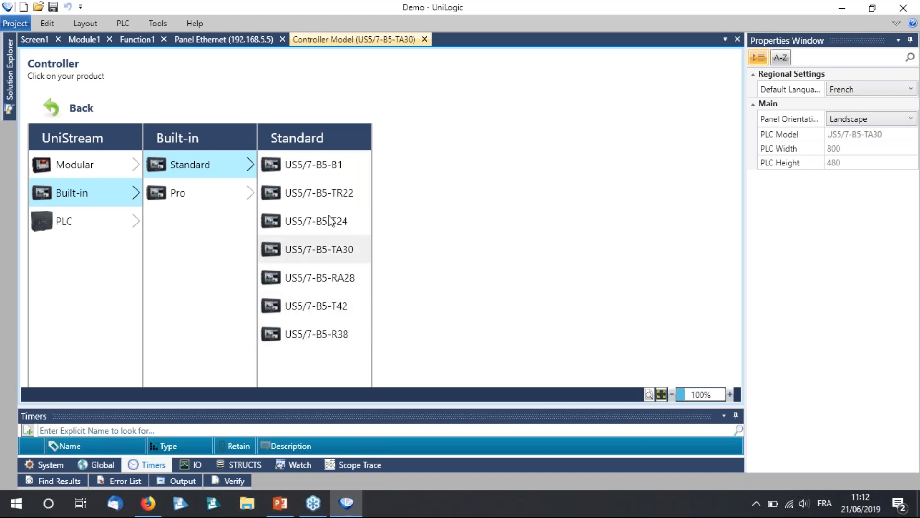
pyautogui.click(324, 171)
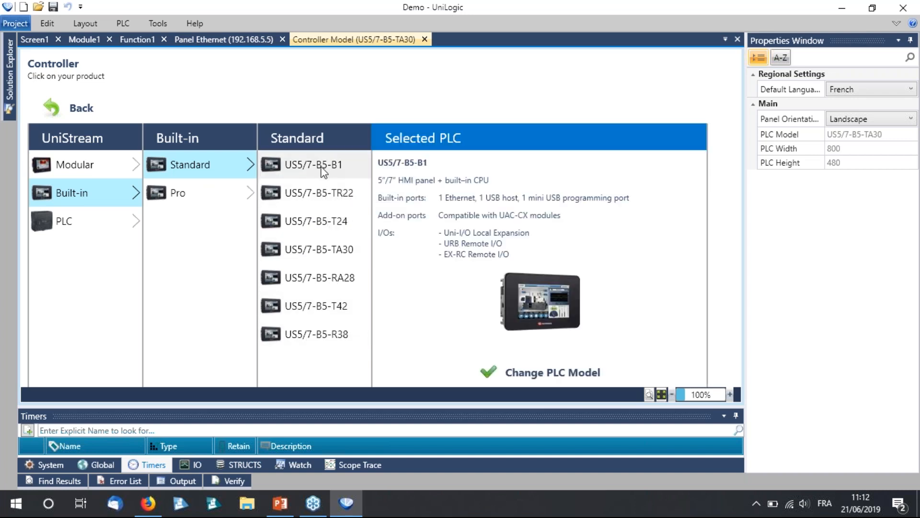
pyautogui.click(298, 251)
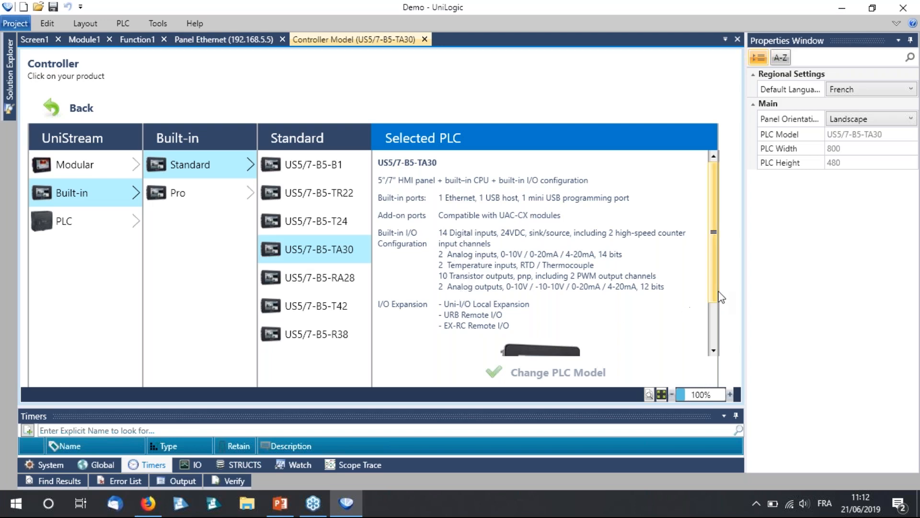
pyautogui.click(714, 350)
pyautogui.moveTo(714, 350); pyautogui.dragTo(140, 138)
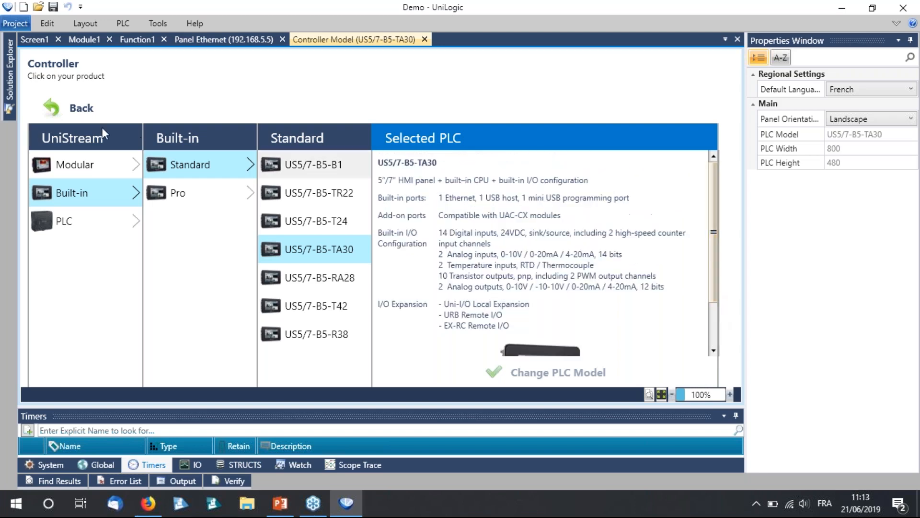
pyautogui.click(56, 111)
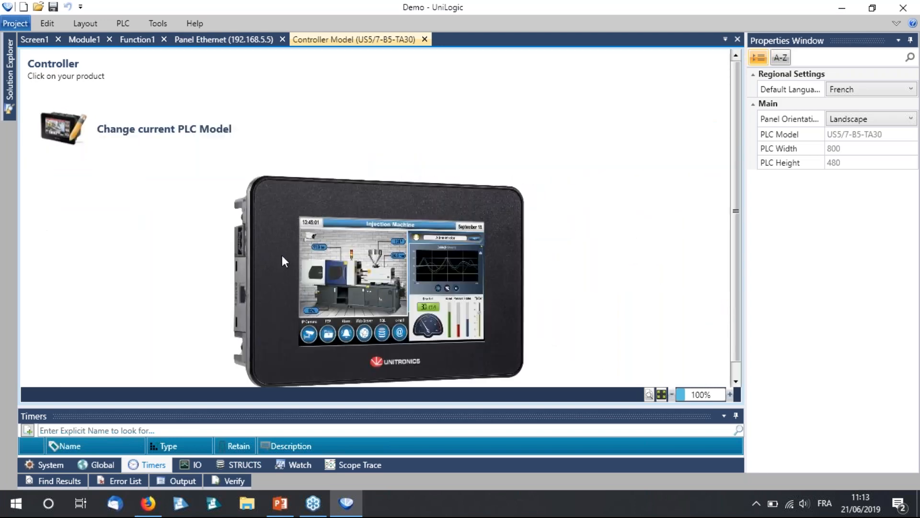
# - Open the Uni-I/O & Uni-COM configuration and attach a UAG-CX-XKPXXX expansion kit to the back of the controller
pyautogui.moveTo(9, 94)
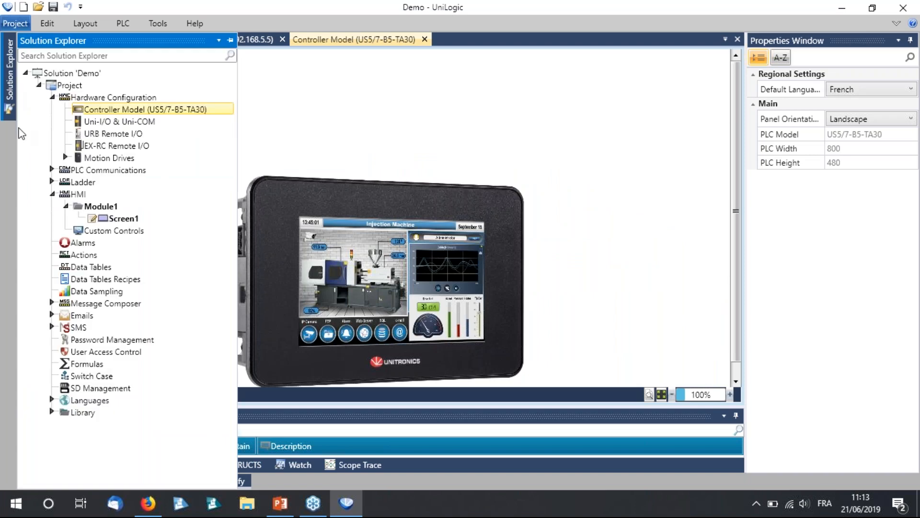
pyautogui.click(132, 123)
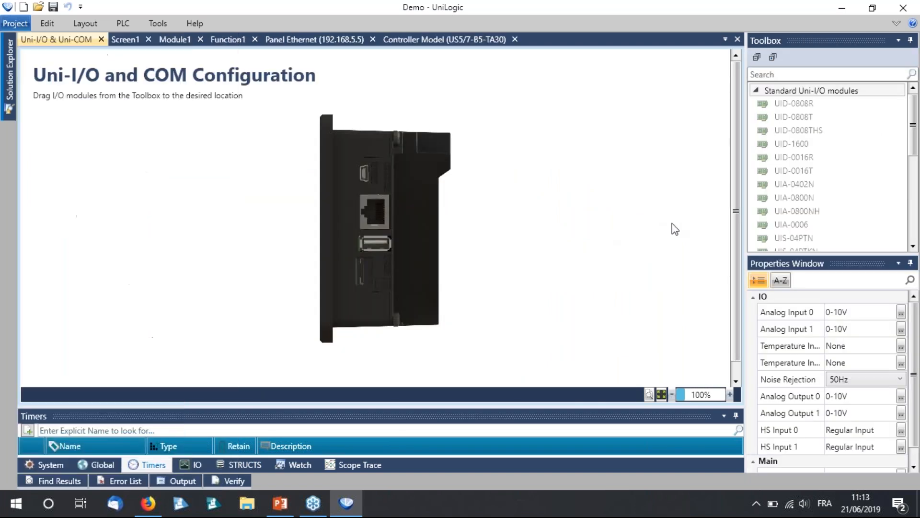
pyautogui.click(770, 92)
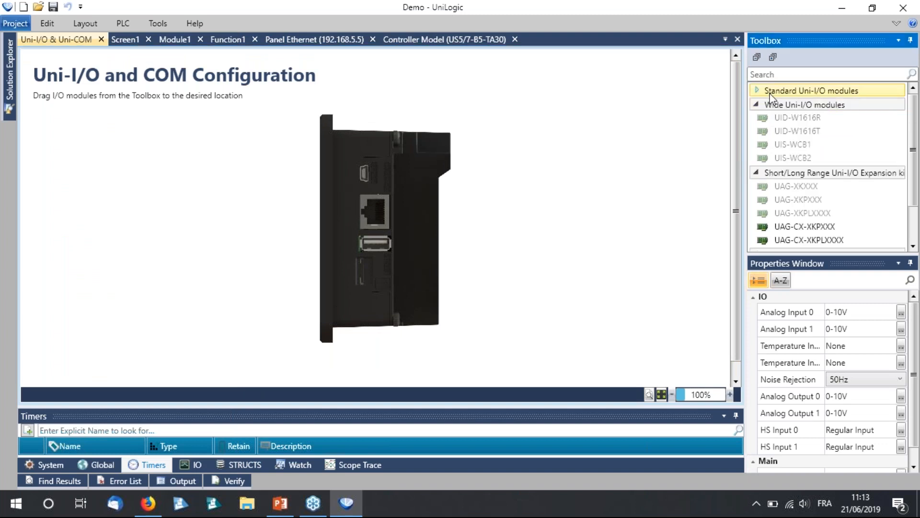
pyautogui.click(772, 106)
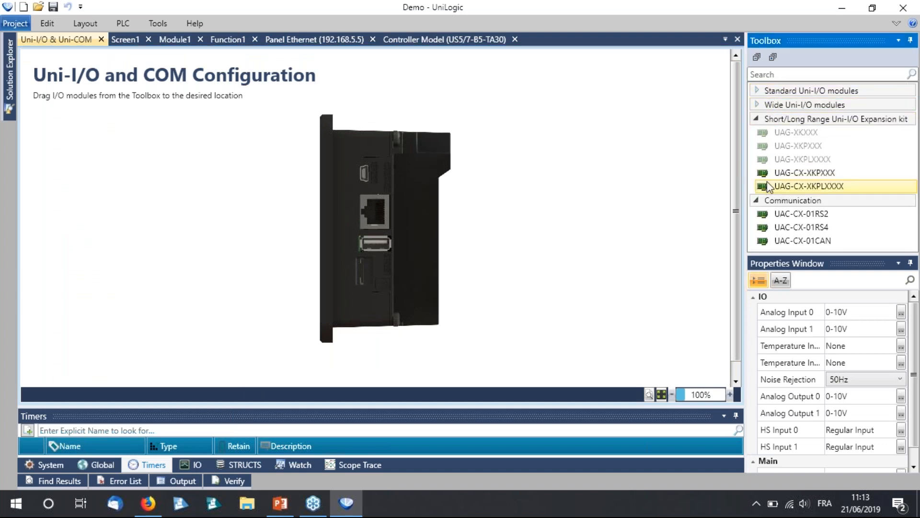
pyautogui.moveTo(758, 173); pyautogui.dragTo(405, 133)
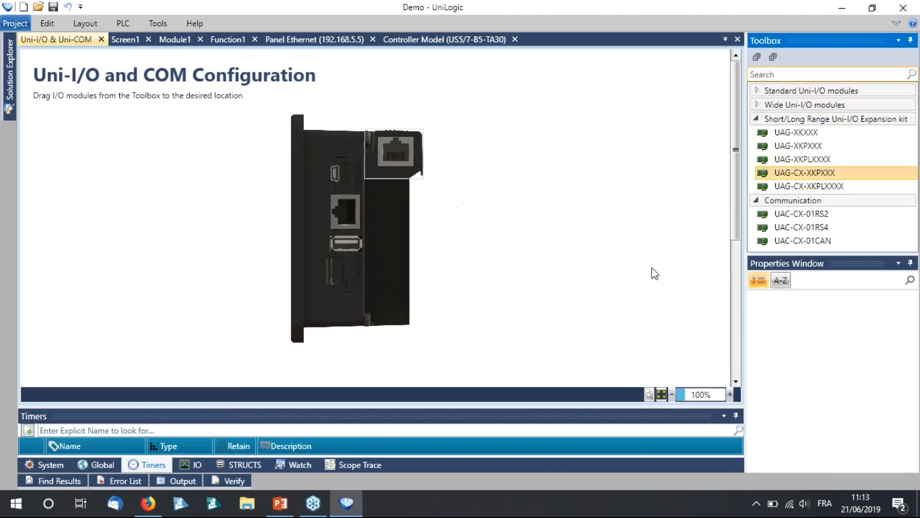
# - Add a UID-0808R module and a UIA-0402N module next to the UAG-CX-XKPXXX unit on the DIN rail
pyautogui.moveTo(736, 230); pyautogui.dragTo(735, 341)
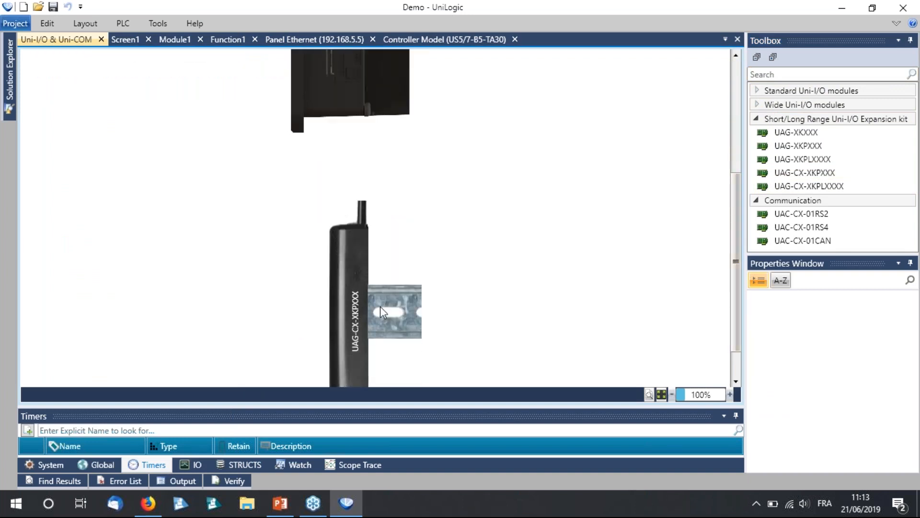
pyautogui.click(795, 91)
pyautogui.moveTo(794, 103); pyautogui.dragTo(378, 239)
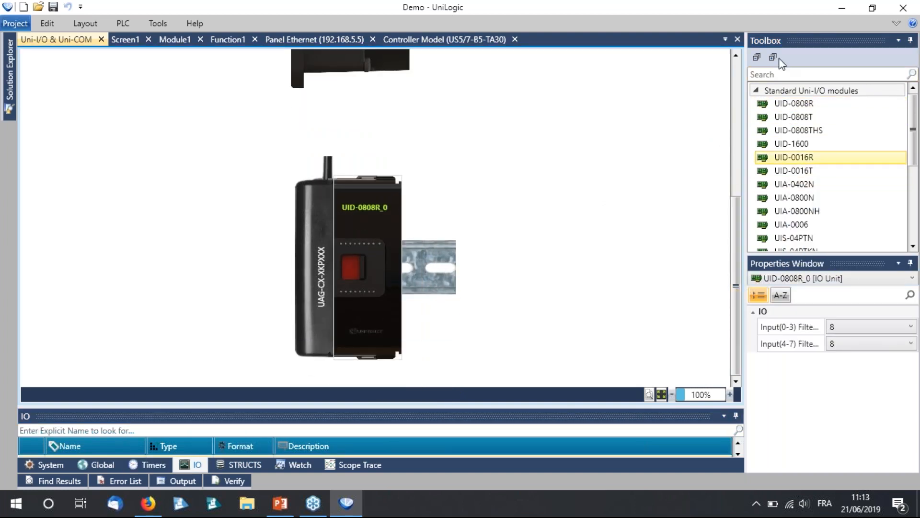
pyautogui.moveTo(796, 186); pyautogui.dragTo(513, 246)
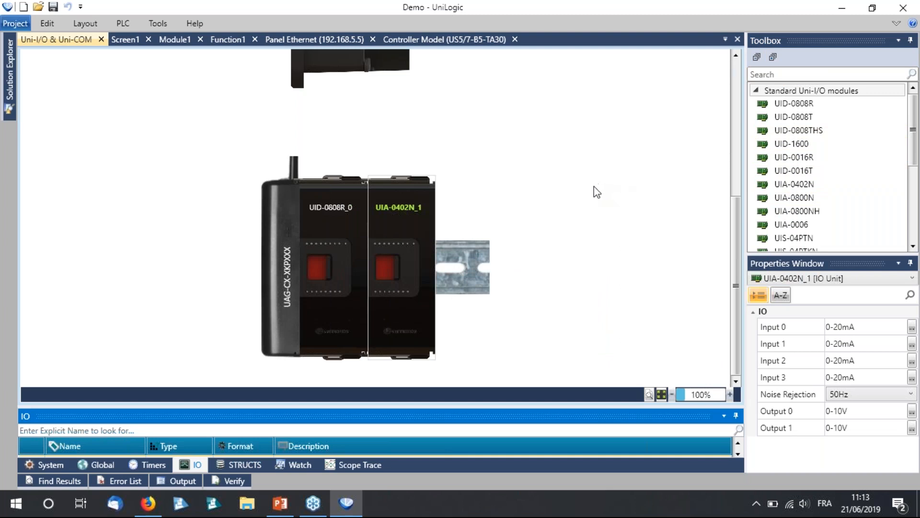
# - Configure Input 0 of the UIA-0402N as 0-20mA with 4 to 20 enabled, Weak smoothing and an upper limit of 100
pyautogui.click(397, 212)
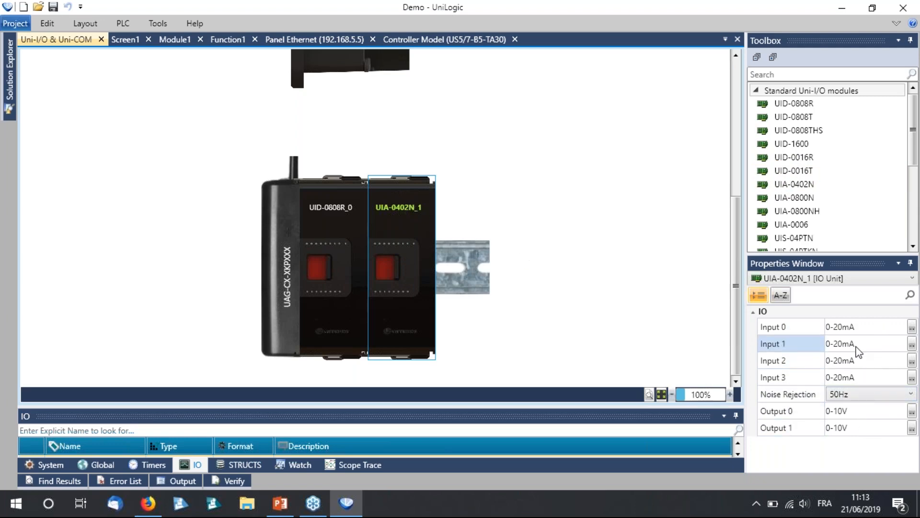
pyautogui.click(913, 329)
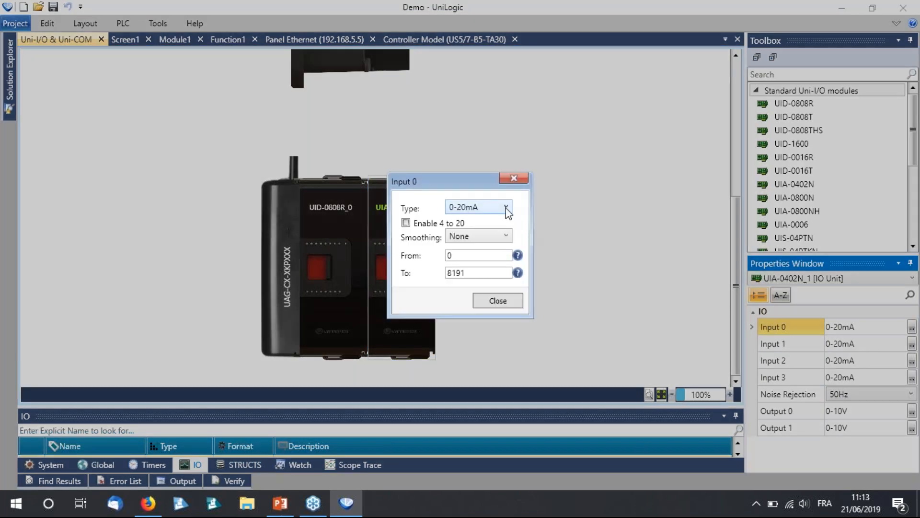
pyautogui.click(506, 208)
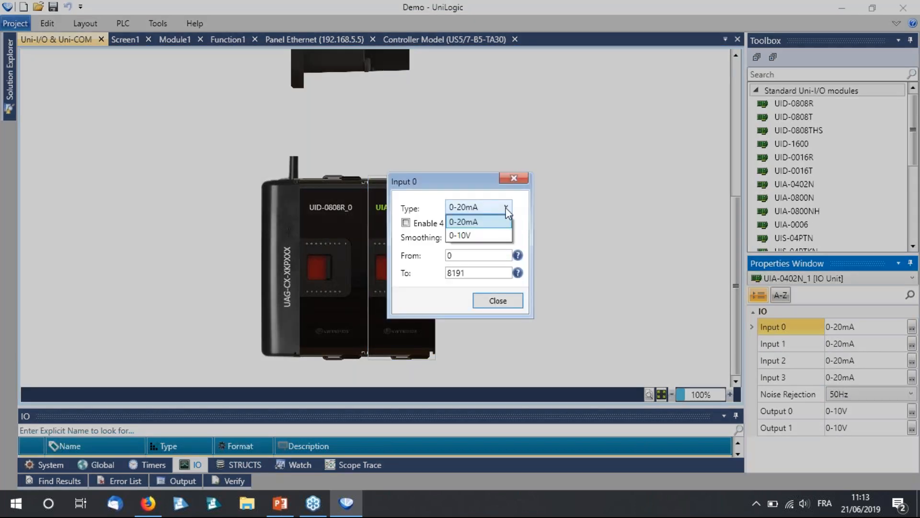
pyautogui.click(475, 221)
pyautogui.click(415, 224)
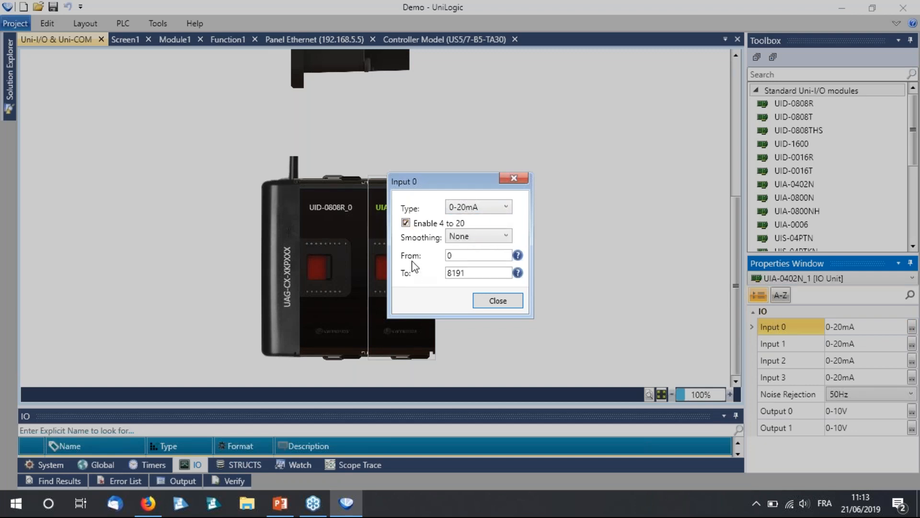
pyautogui.click(487, 238)
pyautogui.click(461, 263)
pyautogui.click(453, 274)
pyautogui.doubleClick(453, 276)
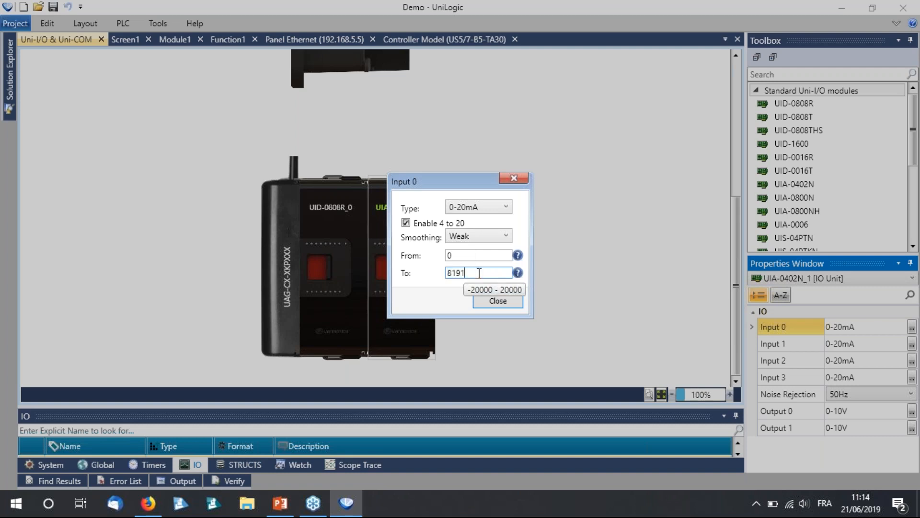
pyautogui.write('100')
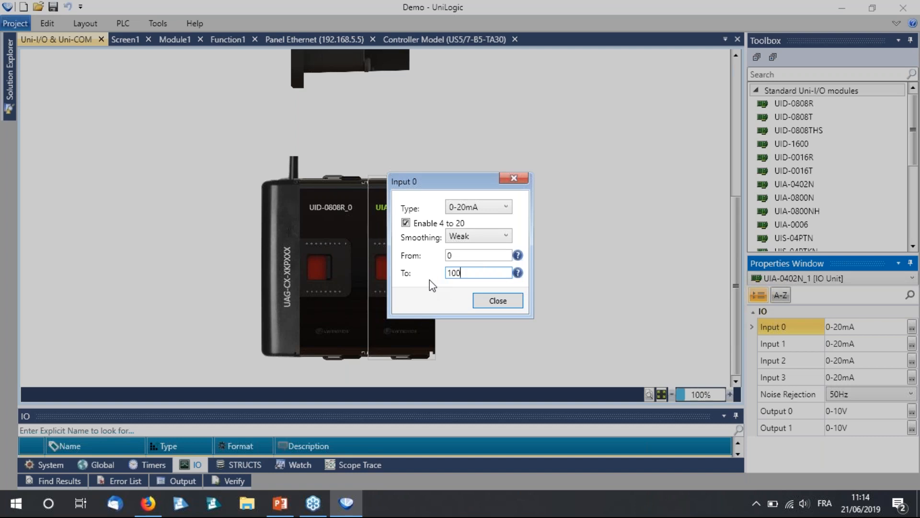
pyautogui.click(498, 300)
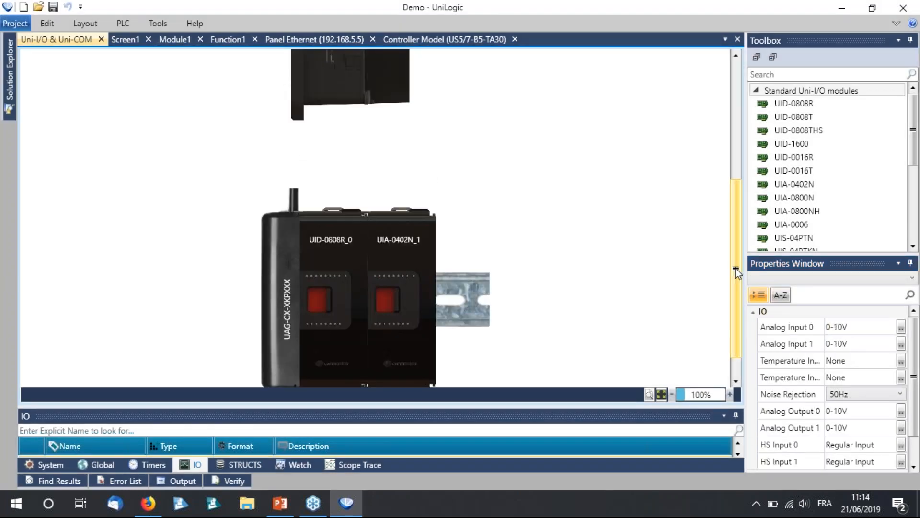
# - Add a new adapter under URB Remote I/O and open its Modules Configuration
pyautogui.scroll(5, 736, 269)
pyautogui.moveTo(12, 94)
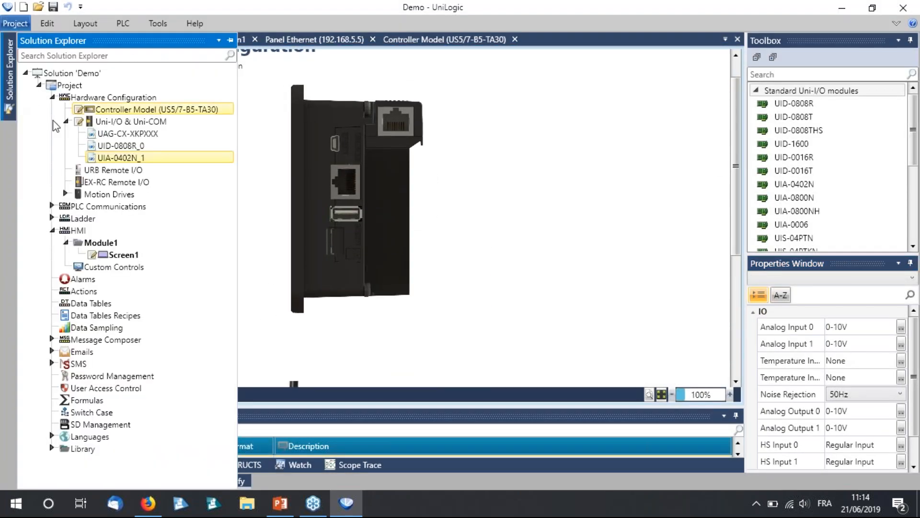
pyautogui.click(80, 170)
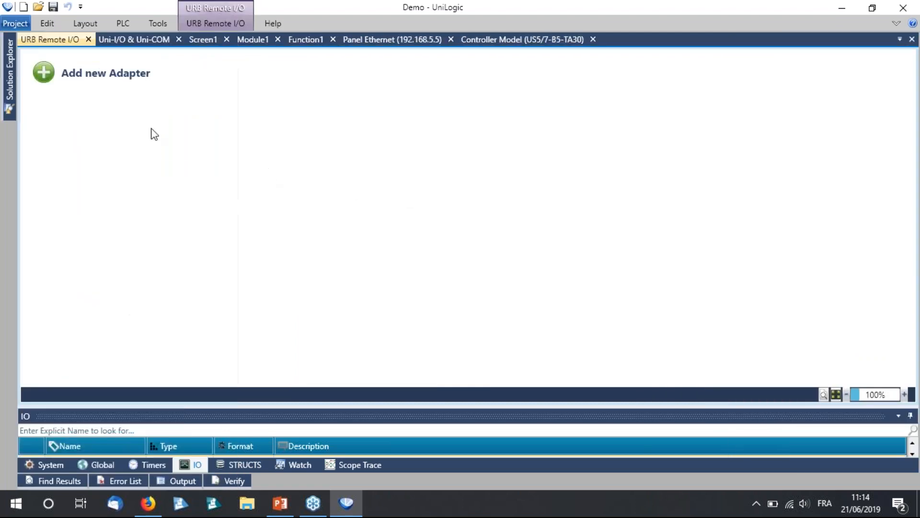
pyautogui.click(42, 82)
pyautogui.doubleClick(92, 139)
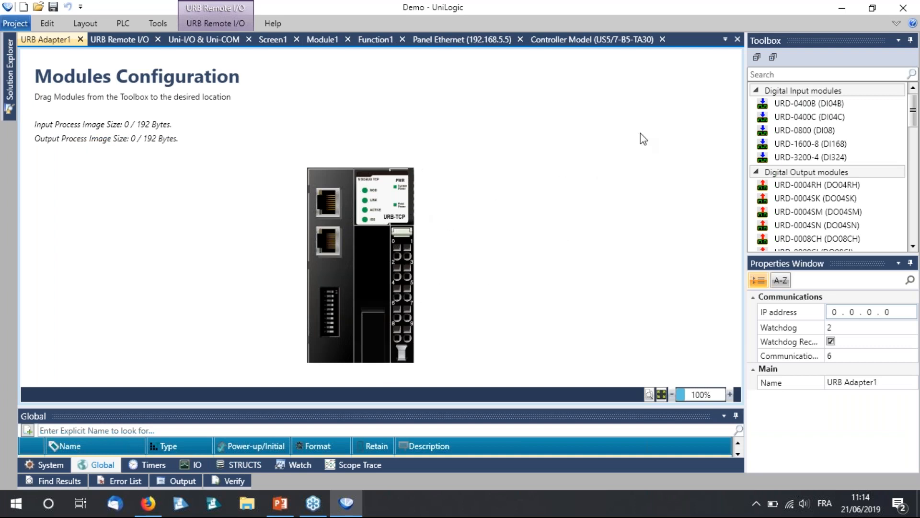
# - Attach URD-0400B, URD-0800 and URD-0004RH modules in that order to the URB adapter
pyautogui.moveTo(791, 103); pyautogui.dragTo(416, 175)
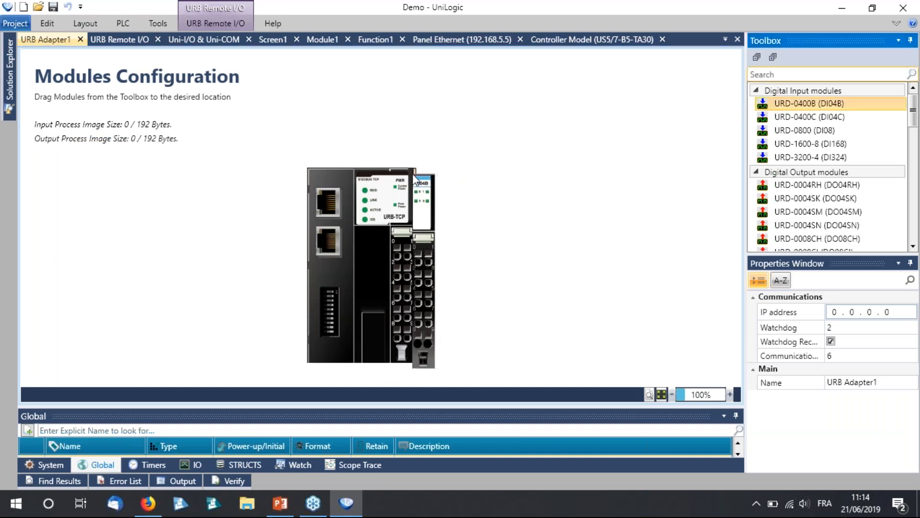
pyautogui.moveTo(791, 130); pyautogui.dragTo(422, 208)
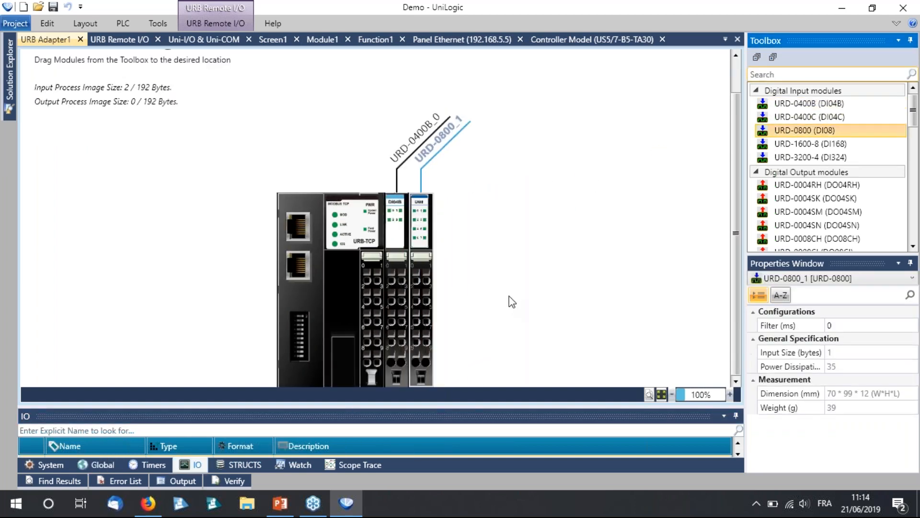
pyautogui.moveTo(796, 185); pyautogui.dragTo(447, 234)
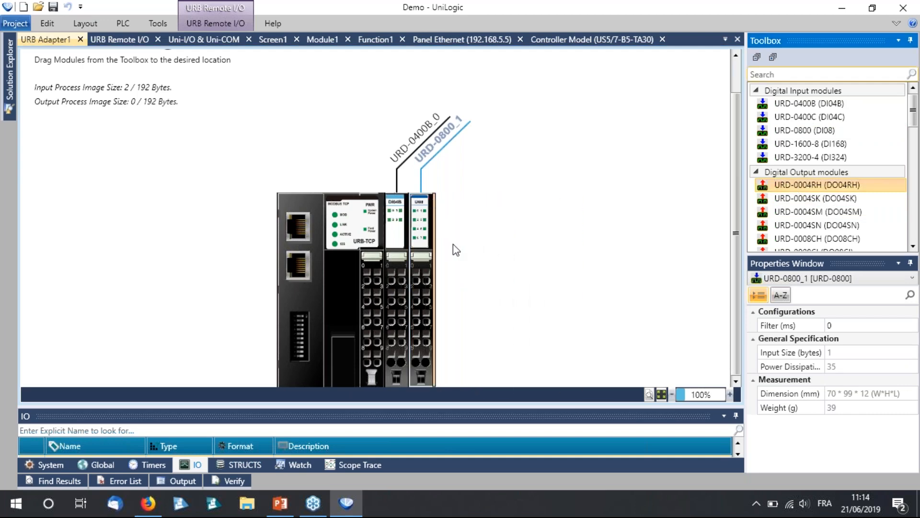
pyautogui.moveTo(772, 187); pyautogui.dragTo(615, 225)
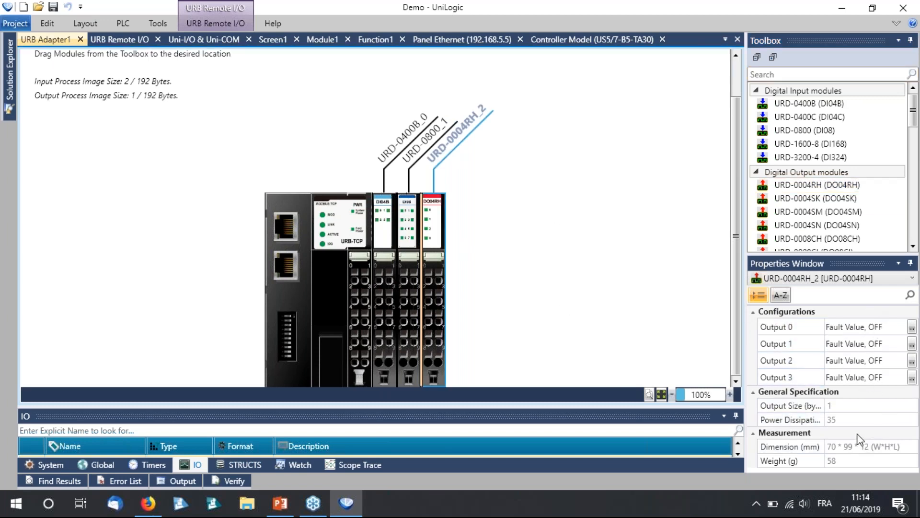
# - Review the fault action and fault value options for Output 0 of the URD-0004RH module, leaving them as they are
pyautogui.click(912, 329)
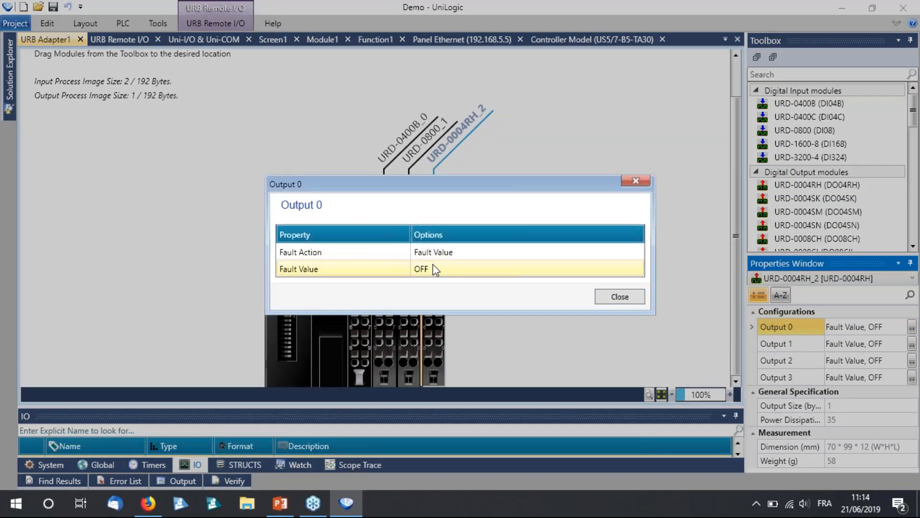
pyautogui.click(637, 300)
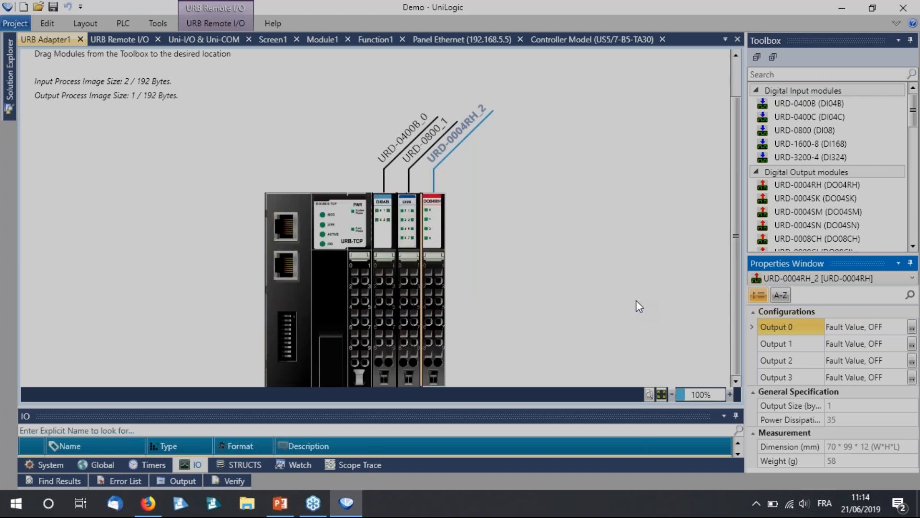
pyautogui.click(551, 214)
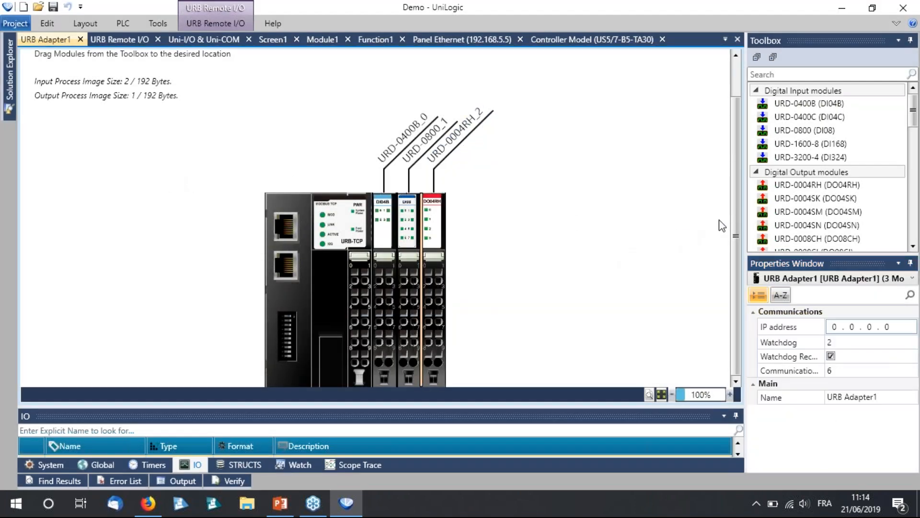
# - Collapse the digital input and output module groups to view the analog input modules, and check the adapter's modules in the Solution Explorer
pyautogui.scroll(3, 734, 201)
pyautogui.click(786, 92)
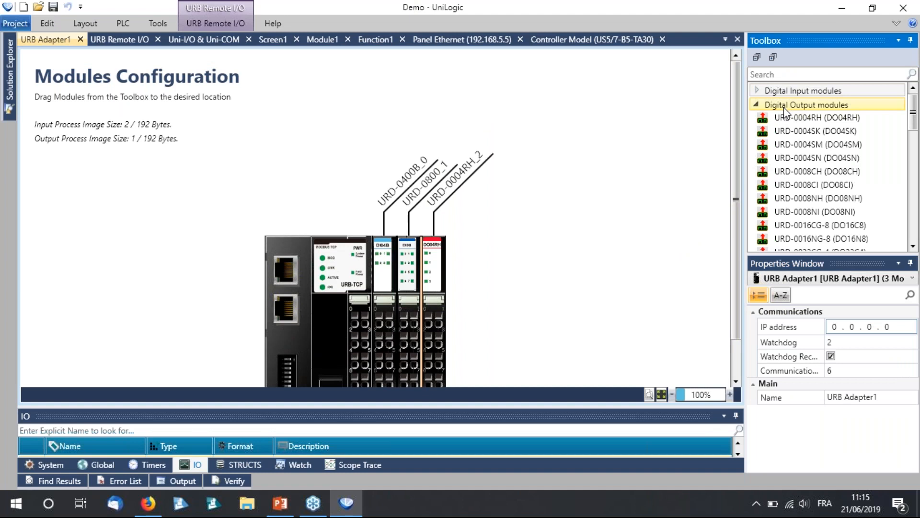
pyautogui.click(788, 104)
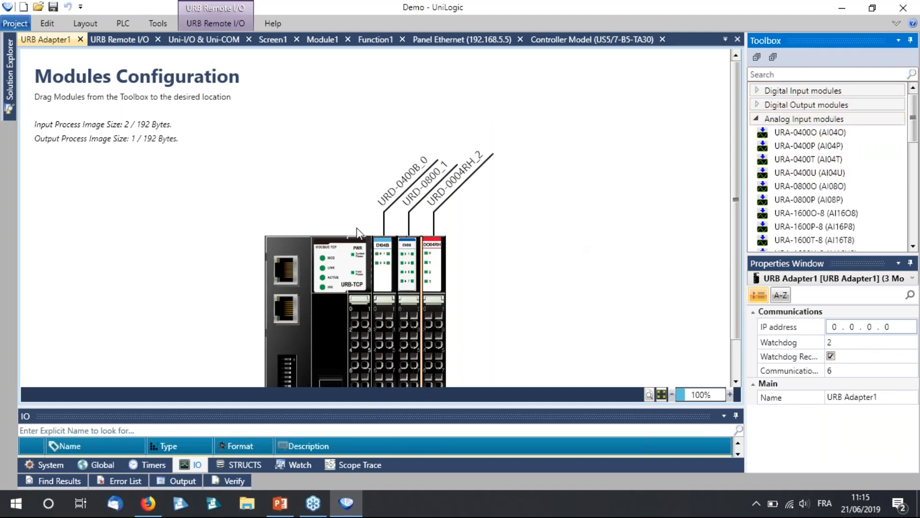
pyautogui.moveTo(8, 69)
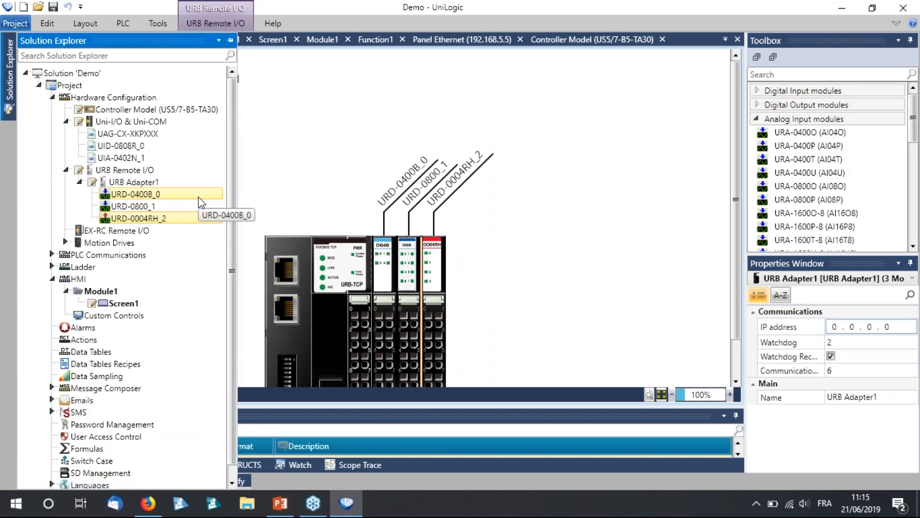
# - Collapse the URB Adapter1 and Uni-I/O & Uni-COM nodes in the solution tree and open EX-RC Remote I/O
pyautogui.click(79, 182)
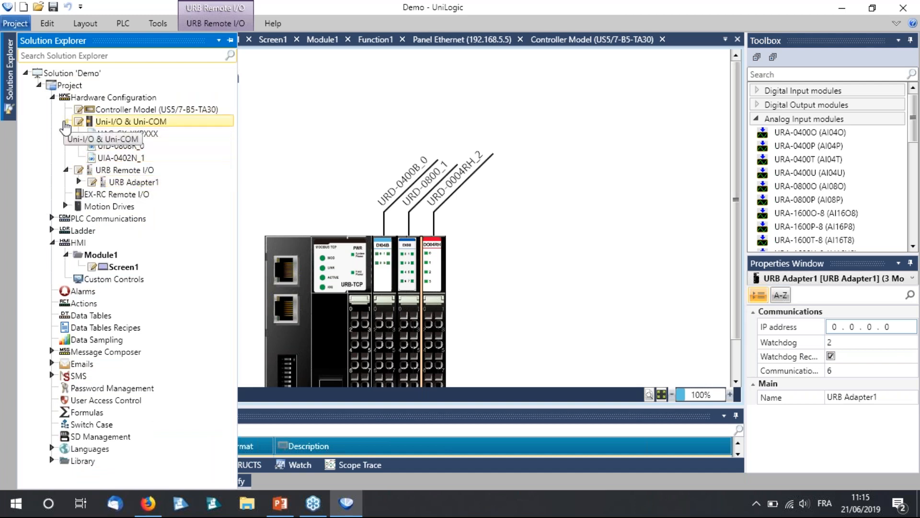
pyautogui.click(66, 122)
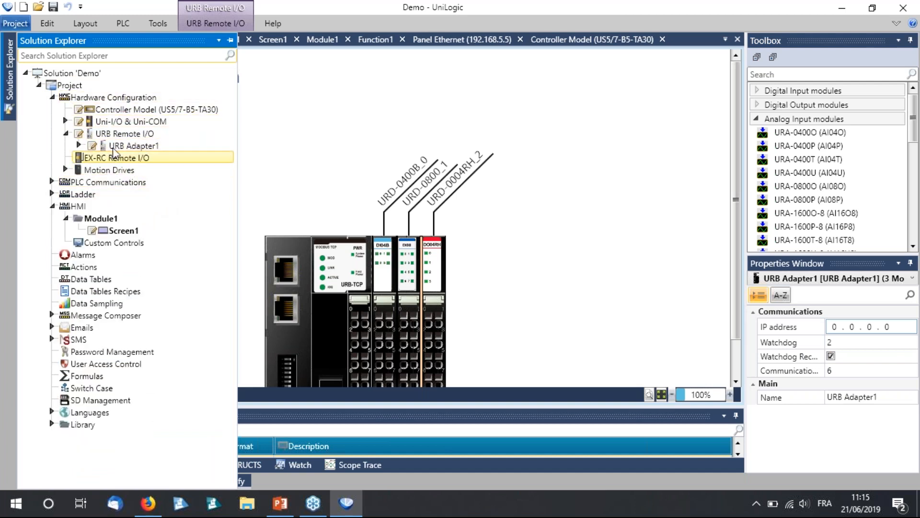
pyautogui.doubleClick(113, 162)
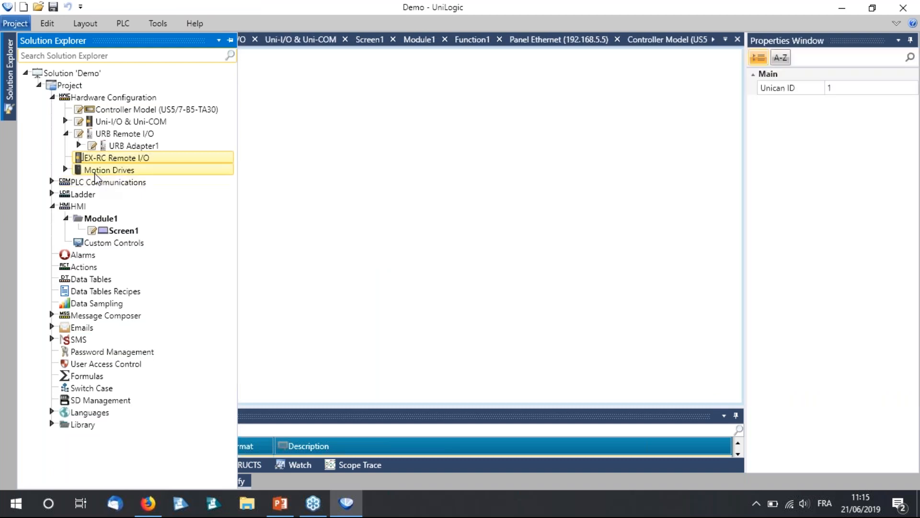
# - Open the VFDs list under Motion Drives and add a UMI-E-B1 drive to it
pyautogui.click(80, 182)
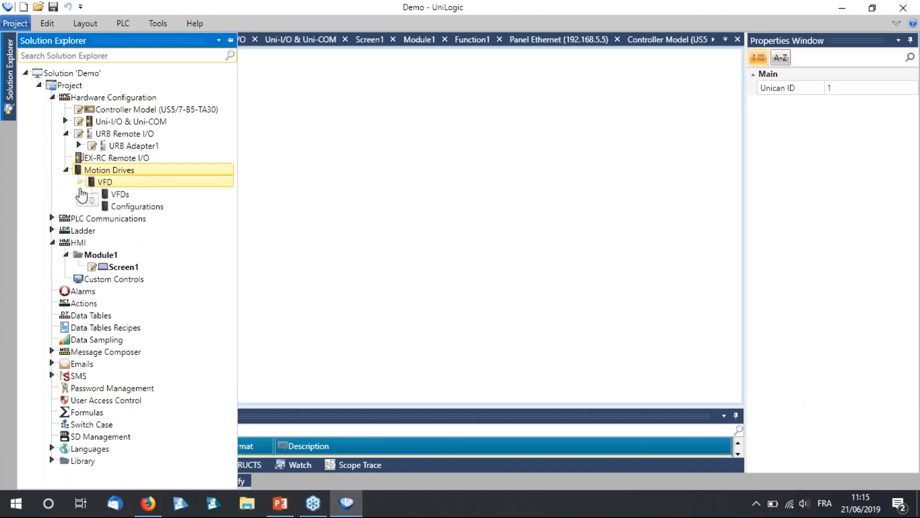
pyautogui.click(120, 194)
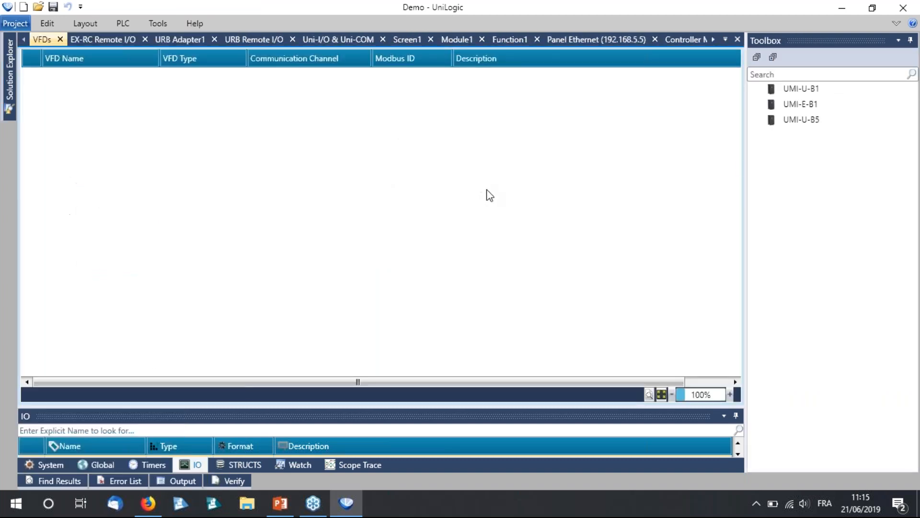
pyautogui.moveTo(788, 103); pyautogui.dragTo(111, 136)
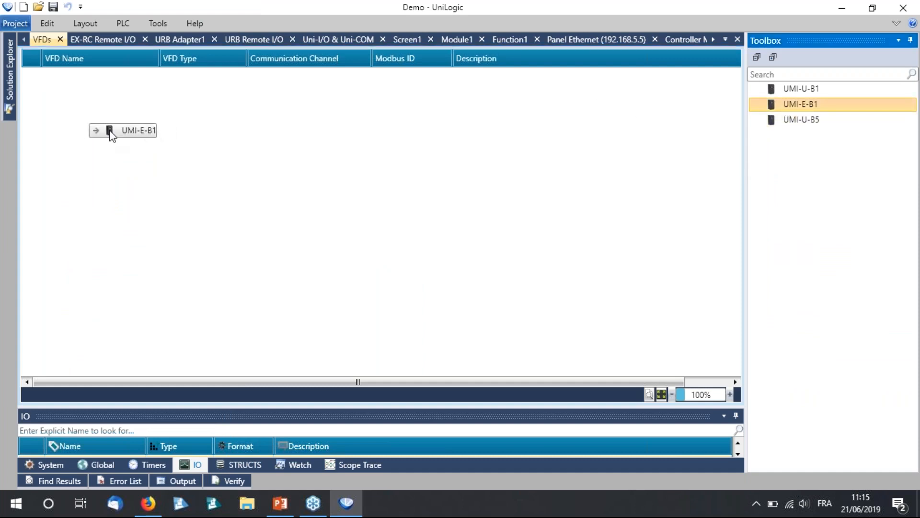
pyautogui.moveTo(139, 245); pyautogui.dragTo(139, 244)
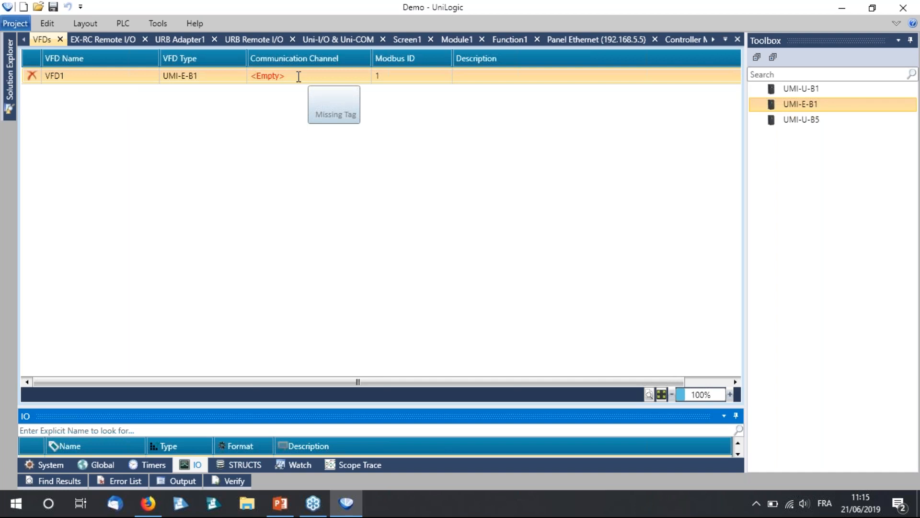
# - Delete the UMI-E-B1 drive from the VFDs list and close the list
pyautogui.click(32, 75)
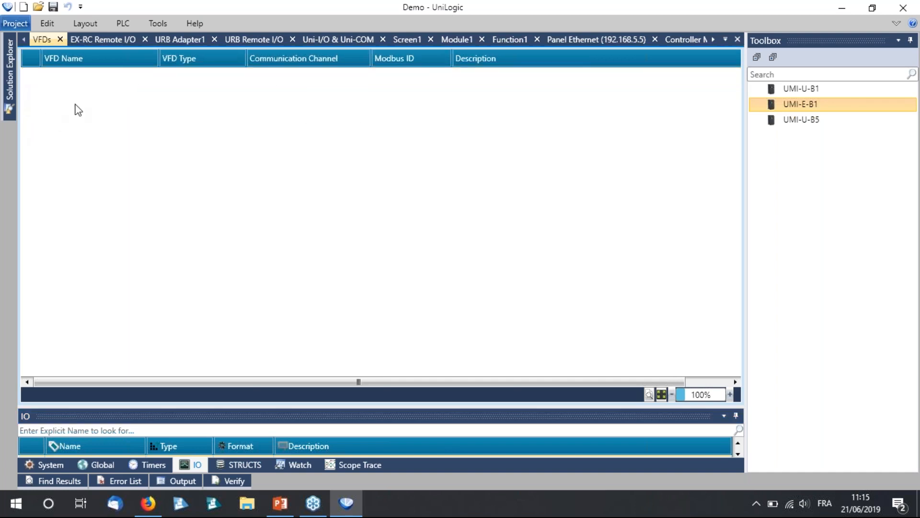
pyautogui.click(61, 39)
# - Reopen the Solution Explorer and collapse all nodes under Solution 'Demo'
pyautogui.click(8, 105)
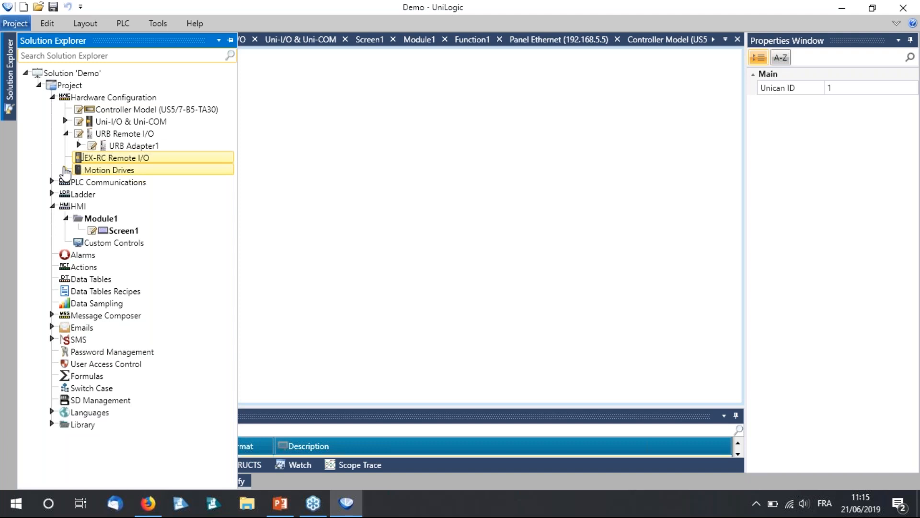
pyautogui.click(52, 96)
pyautogui.rightClick(88, 80)
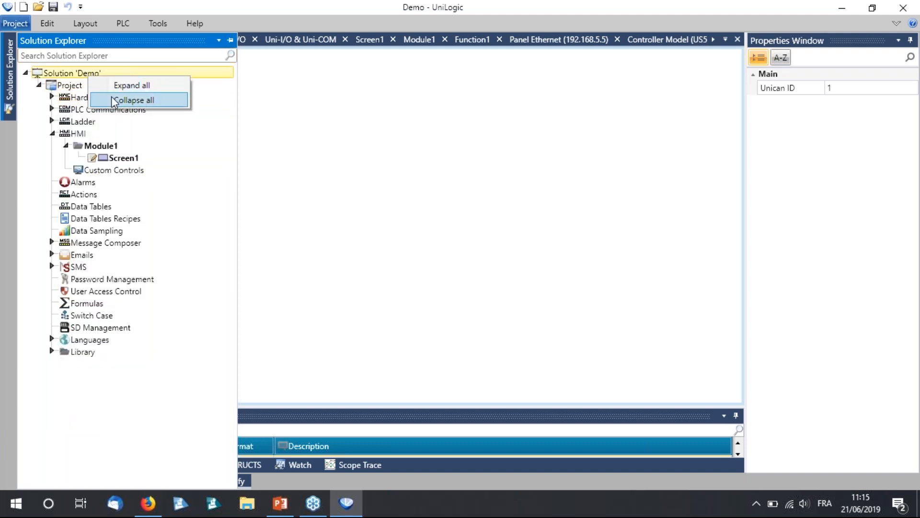
pyautogui.click(111, 98)
# - Open the Uni-I/O & Uni-COM configuration from Hardware Configuration and delete the UAG-CX-XKPXXX module along with its attached I/O modules
pyautogui.click(51, 97)
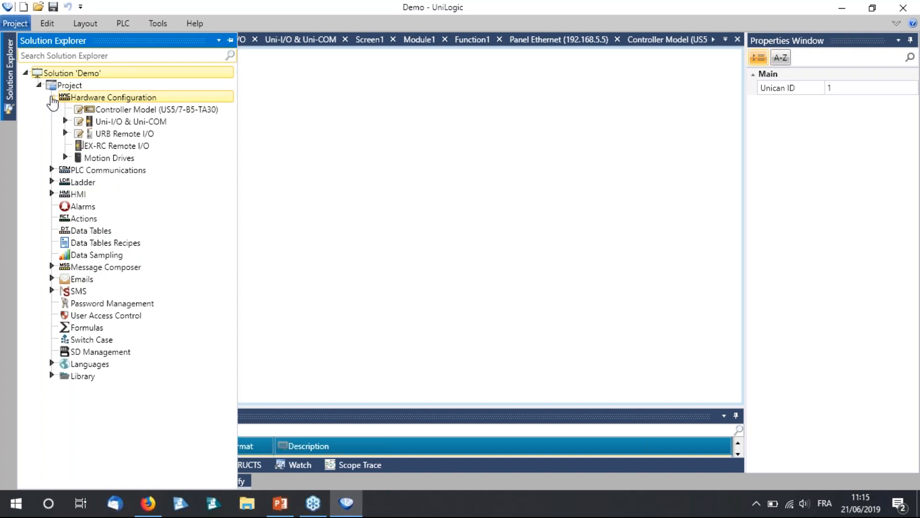
pyautogui.click(65, 120)
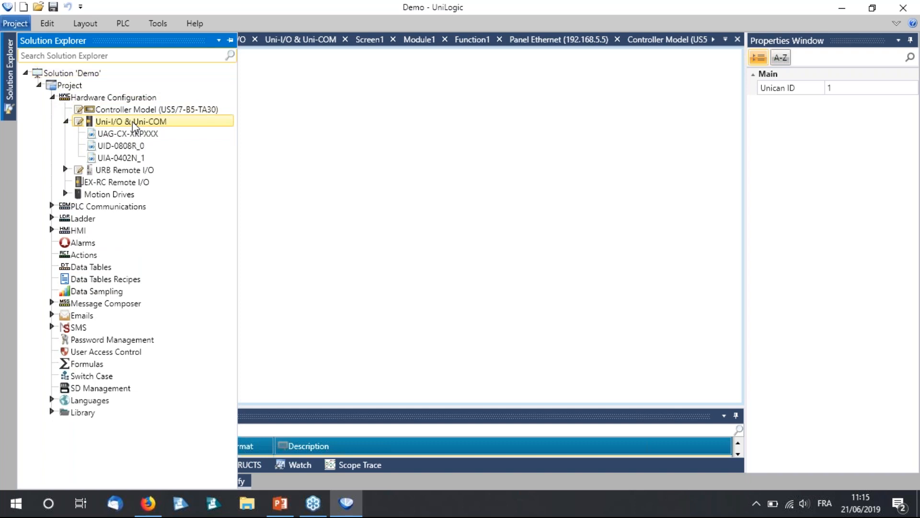
pyautogui.doubleClick(133, 124)
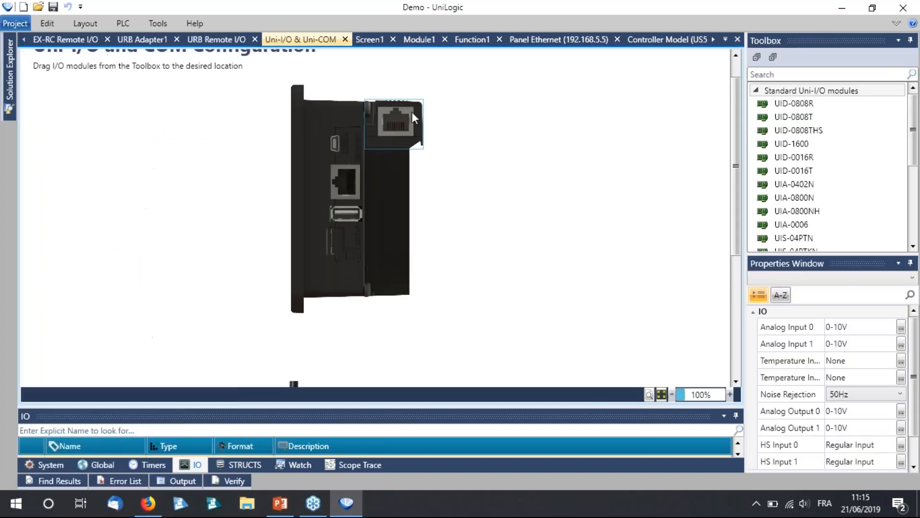
pyautogui.rightClick(413, 112)
pyautogui.click(452, 121)
pyautogui.click(532, 269)
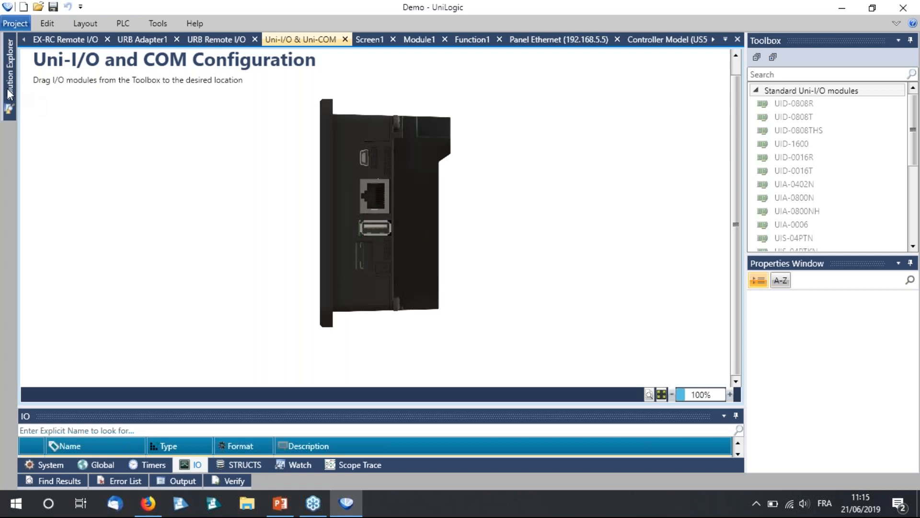
# - Open URB Remote I/O and delete URB Adapter1 together with its modules
pyautogui.click(9, 96)
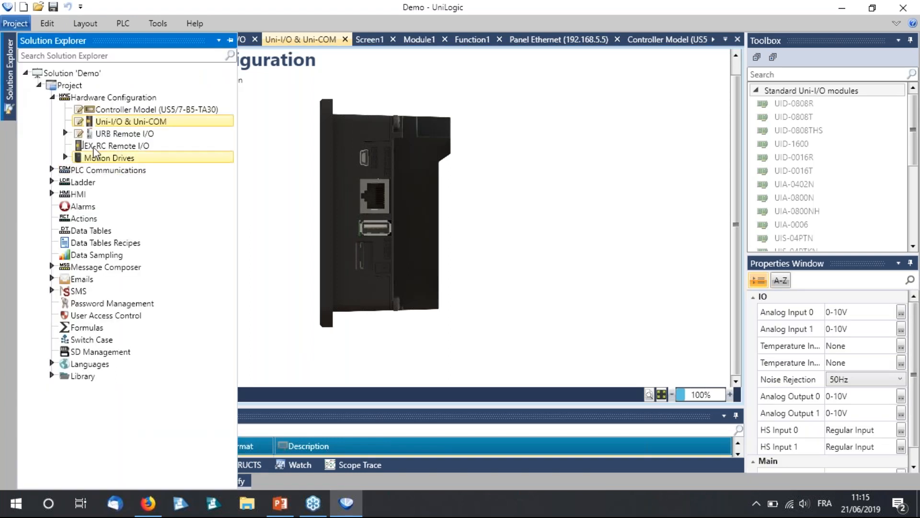
pyautogui.doubleClick(102, 136)
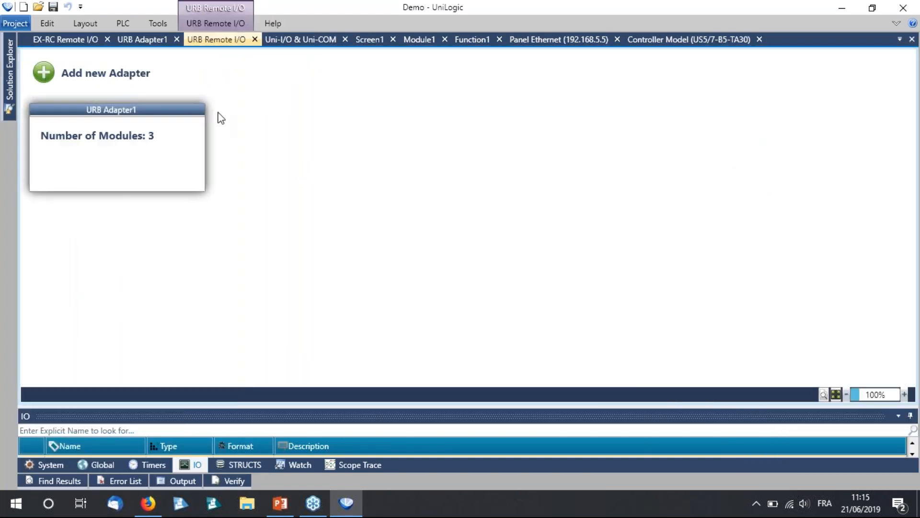
pyautogui.click(198, 110)
pyautogui.click(473, 271)
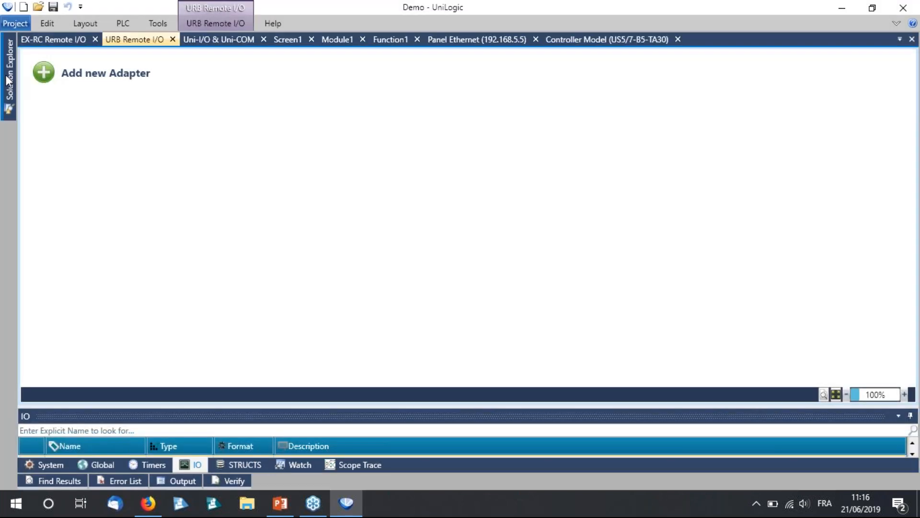
# - Examine the Physical ports and Protocols available under PLC Communications, and collapse both groups again
pyautogui.click(8, 79)
pyautogui.click(51, 97)
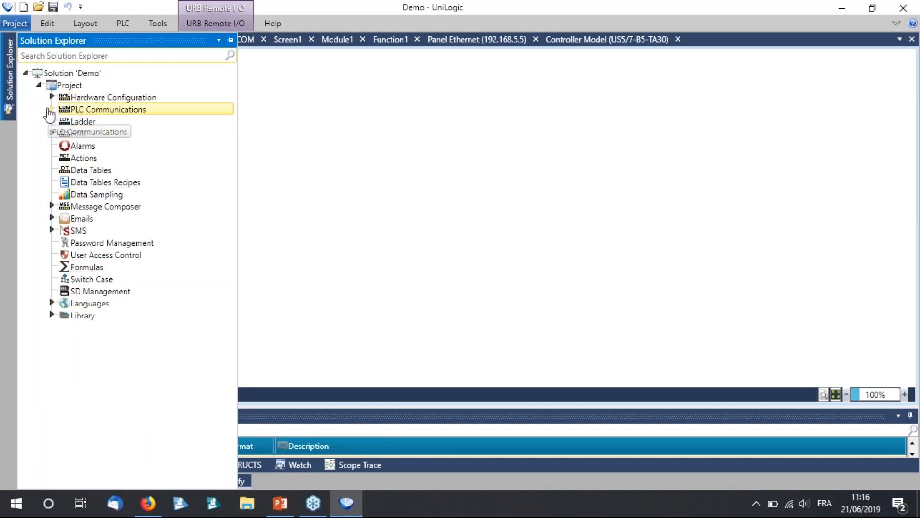
pyautogui.click(49, 110)
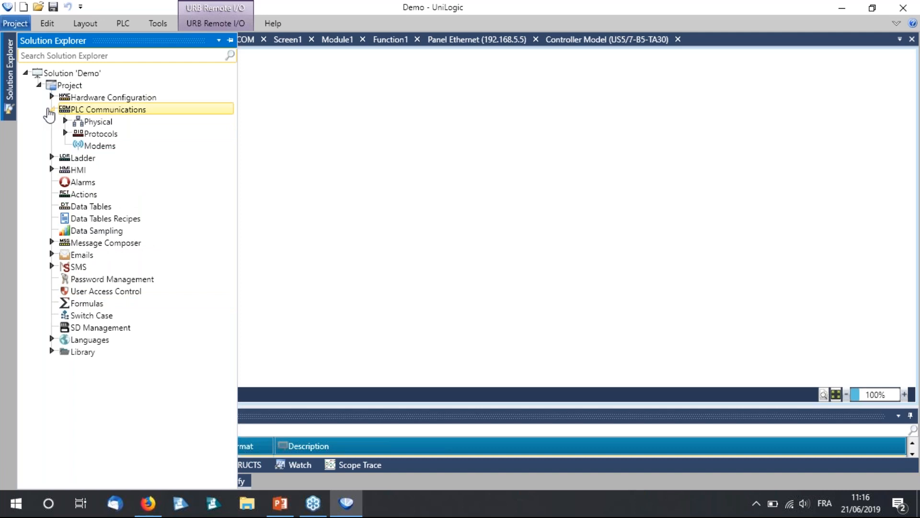
pyautogui.click(66, 133)
pyautogui.click(66, 122)
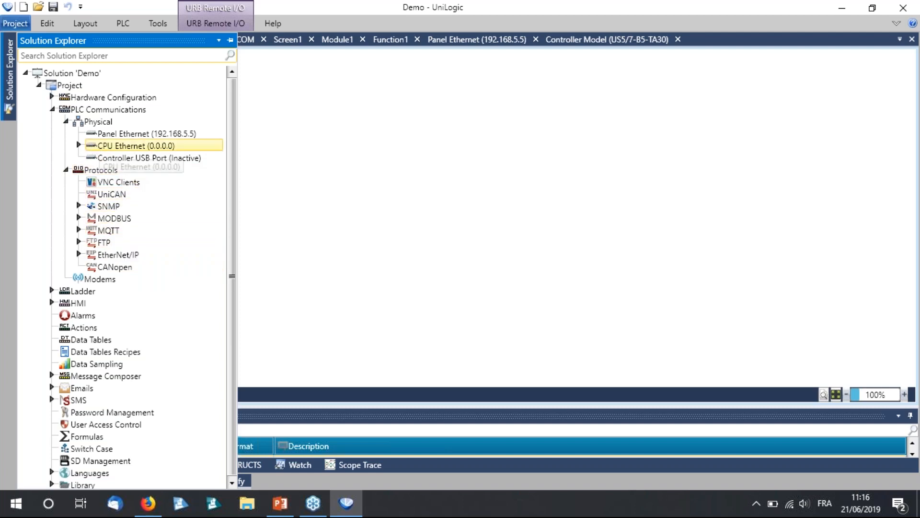
pyautogui.click(65, 121)
pyautogui.click(66, 134)
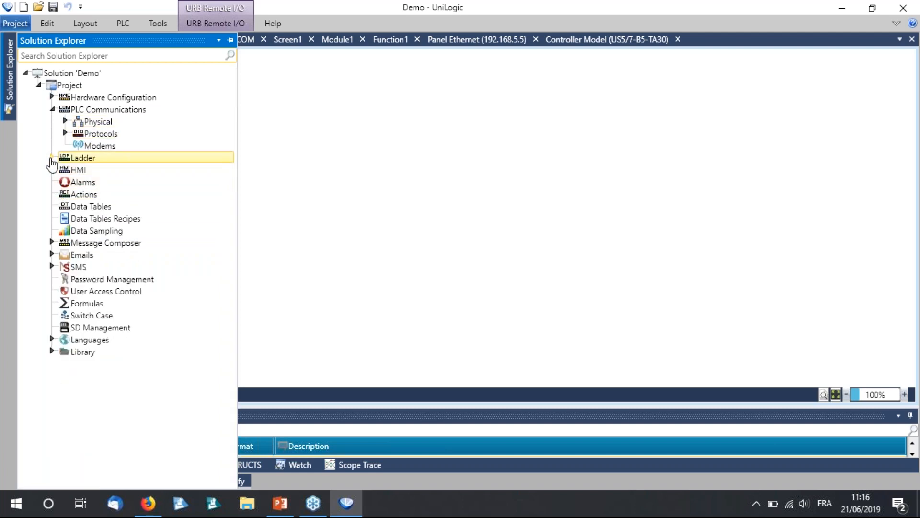
# - Expand the Ladder and HMI nodes and open Function1 from the ladder's Module1
pyautogui.click(52, 158)
pyautogui.click(51, 182)
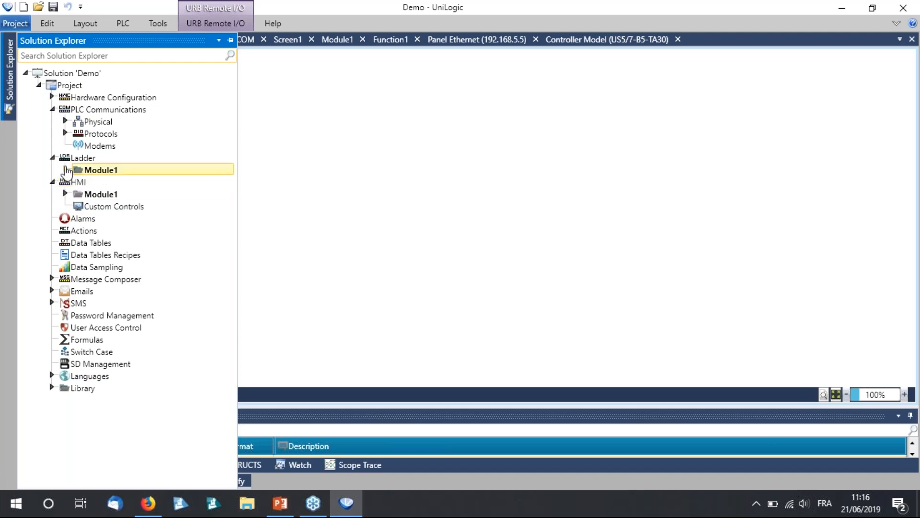
pyautogui.click(65, 170)
pyautogui.doubleClick(134, 185)
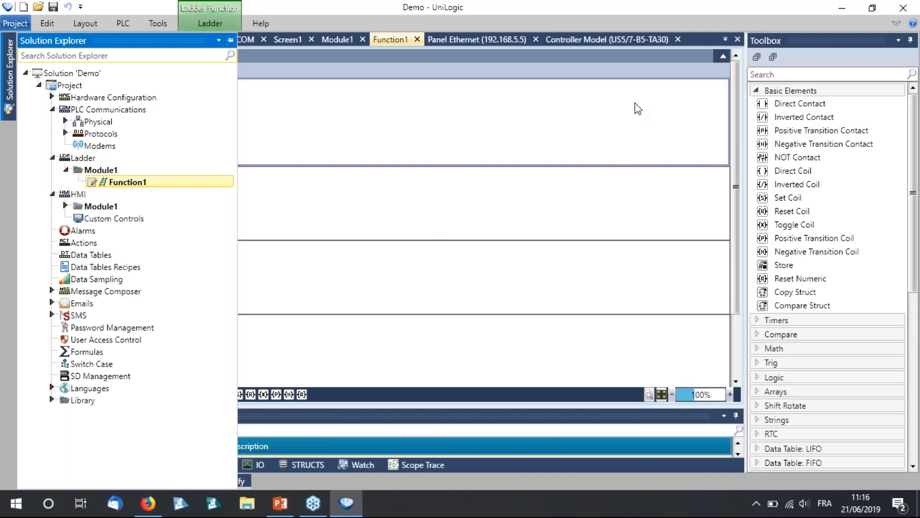
# - Open Screen1 from Module1 under HMI
pyautogui.moveTo(10, 72)
pyautogui.click(66, 207)
pyautogui.doubleClick(122, 218)
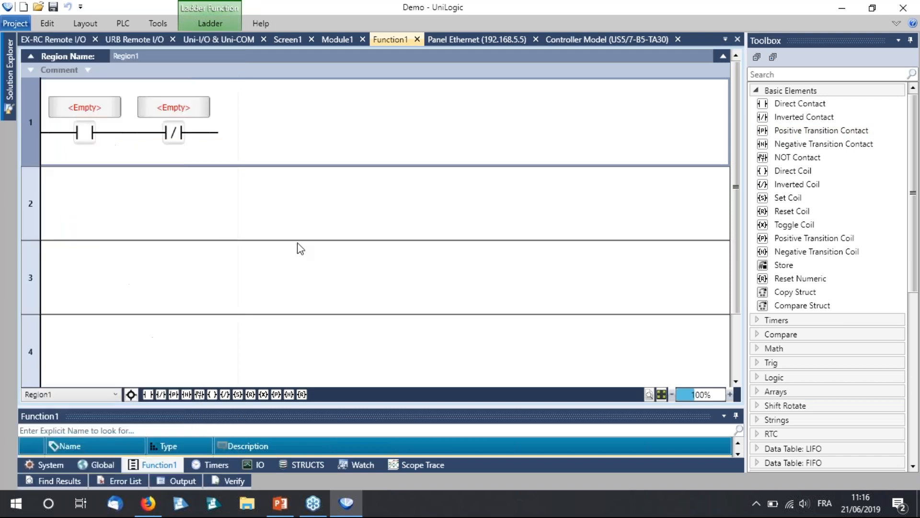
pyautogui.click(298, 243)
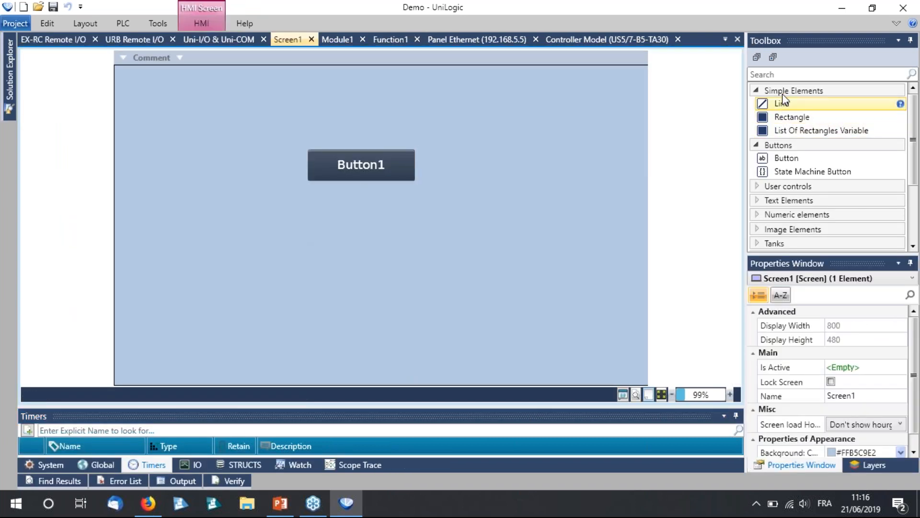
# - Add a second button up and to the right of Button1, and a radio buttons group below and to the left of Button1
pyautogui.click(786, 157)
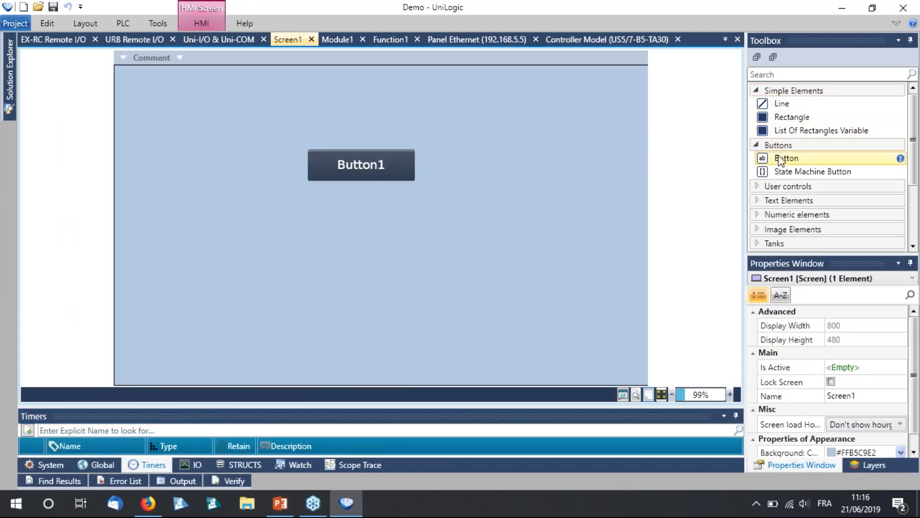
pyautogui.click(495, 125)
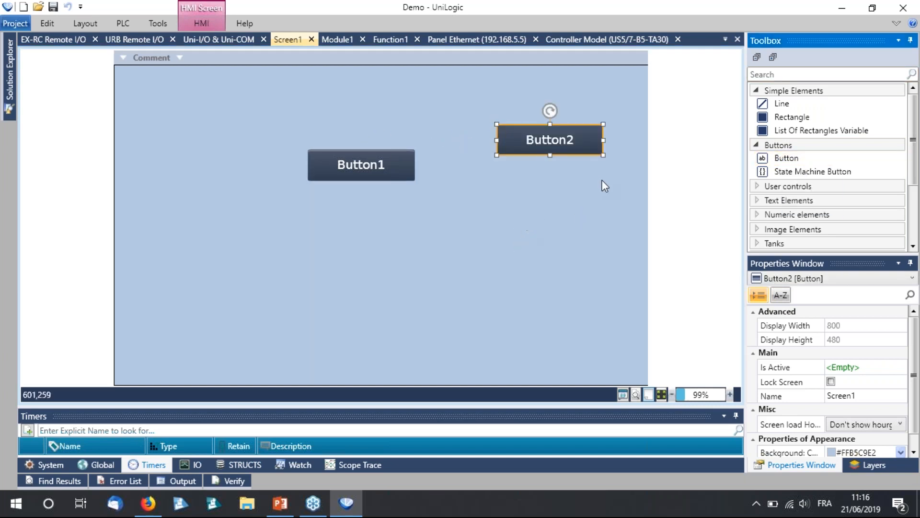
pyautogui.scroll(-3, 791, 165)
pyautogui.click(784, 123)
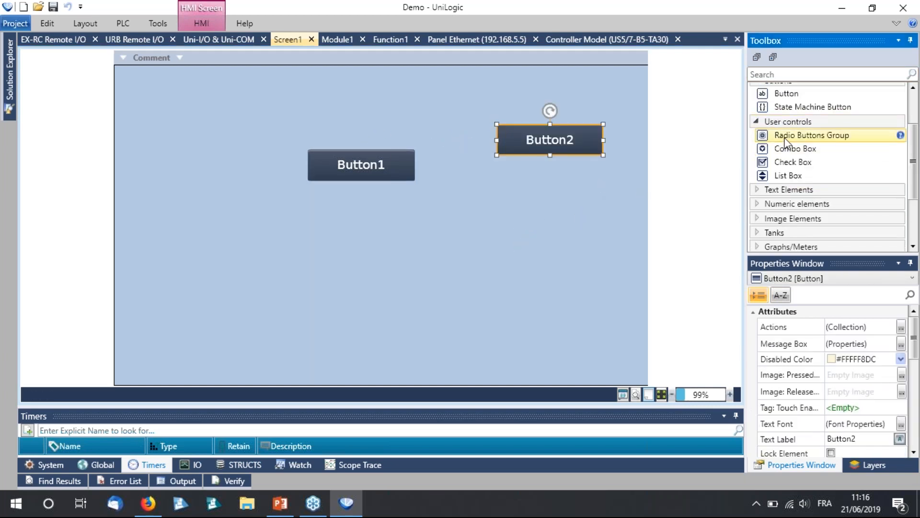
pyautogui.click(783, 136)
pyautogui.click(224, 232)
pyautogui.click(209, 202)
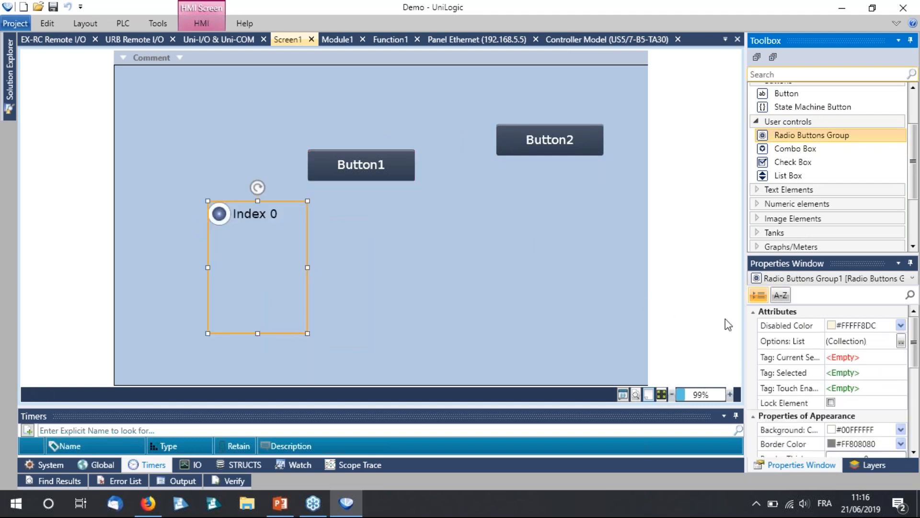
# - Add three more text items, Index 1 to Index 3, to the radio buttons group's options list
pyautogui.click(901, 341)
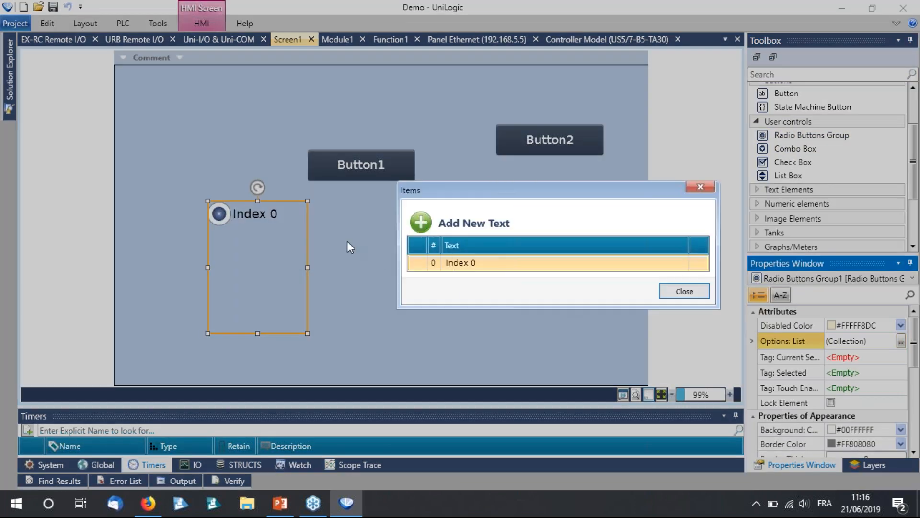
pyautogui.click(421, 222)
pyautogui.click(421, 223)
pyautogui.click(421, 222)
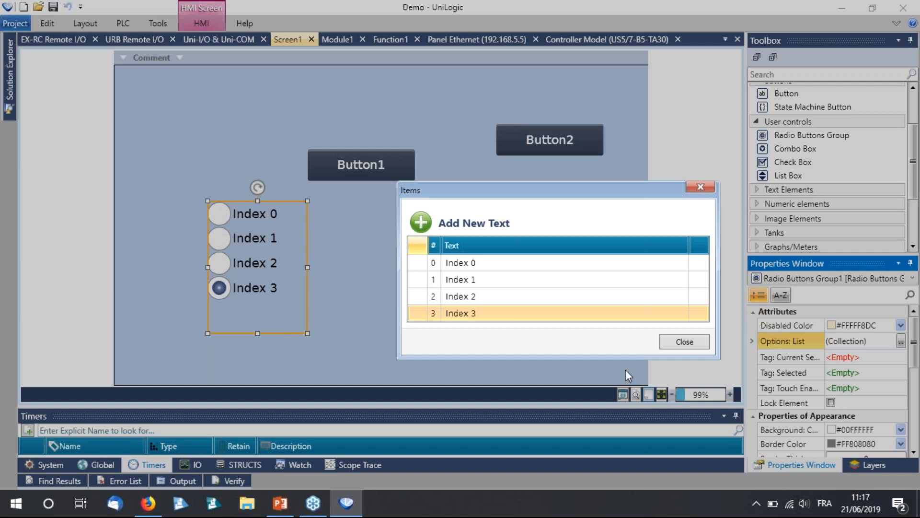
pyautogui.click(688, 343)
# - Look through the Text Elements and place a Numeric Box on Screen1 below Button2
pyautogui.click(791, 191)
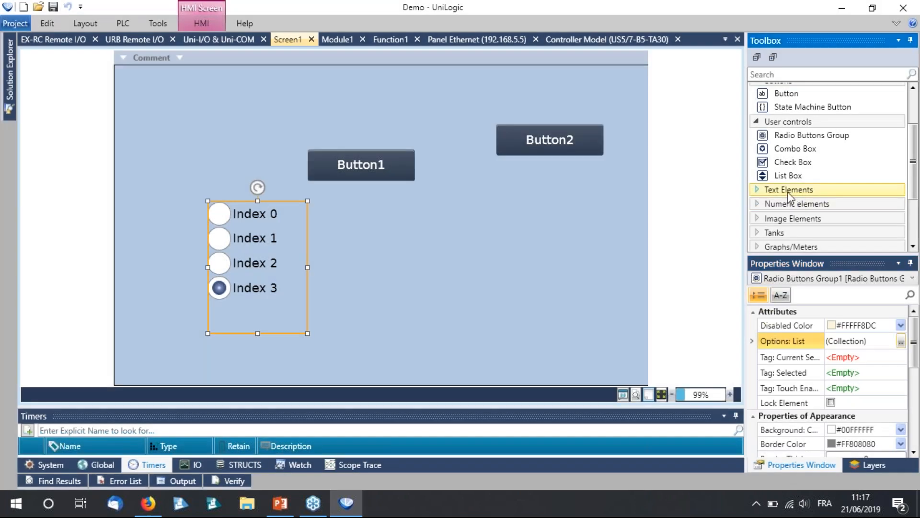
pyautogui.scroll(-3, 791, 194)
pyautogui.click(790, 151)
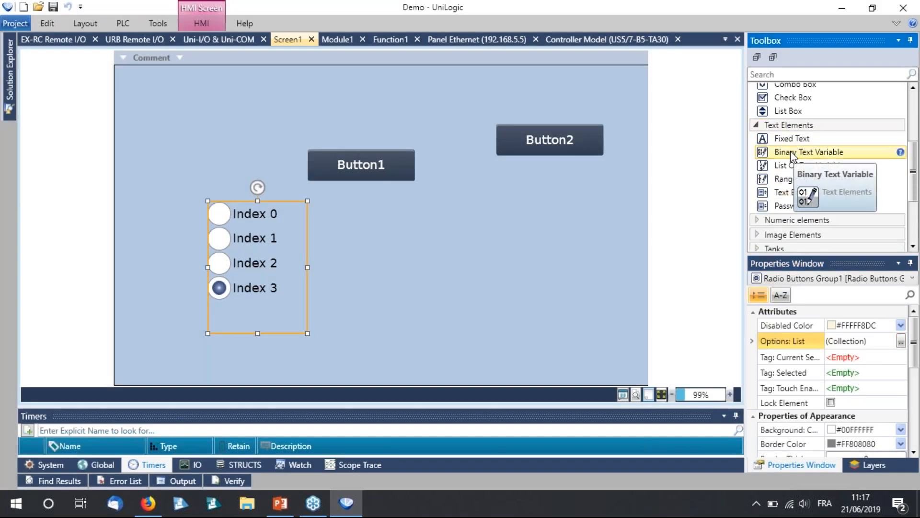
pyautogui.scroll(-4, 803, 188)
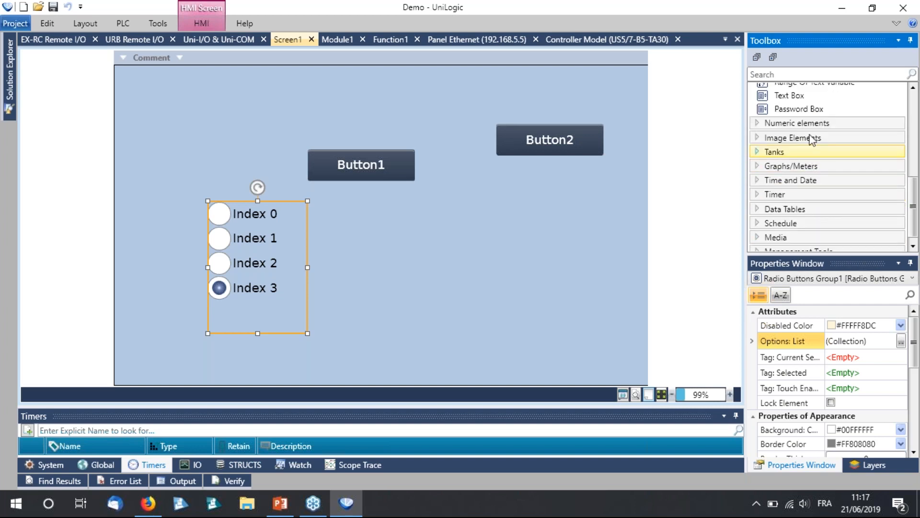
pyautogui.click(803, 123)
pyautogui.moveTo(803, 136); pyautogui.dragTo(480, 247)
pyautogui.moveTo(529, 329); pyautogui.dragTo(525, 272)
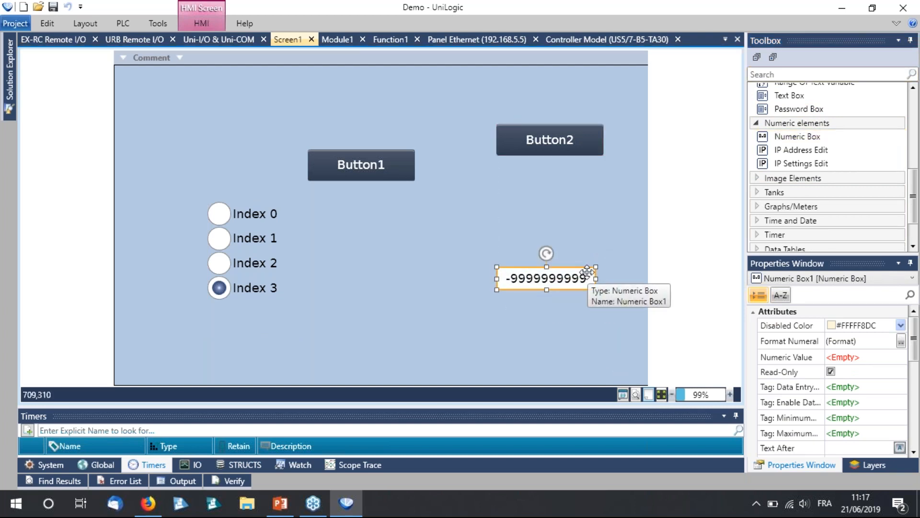
# - Place a Fixed Image on Screen1 below Button1, between the radio buttons and the numeric box
pyautogui.click(785, 180)
pyautogui.scroll(-1, 791, 192)
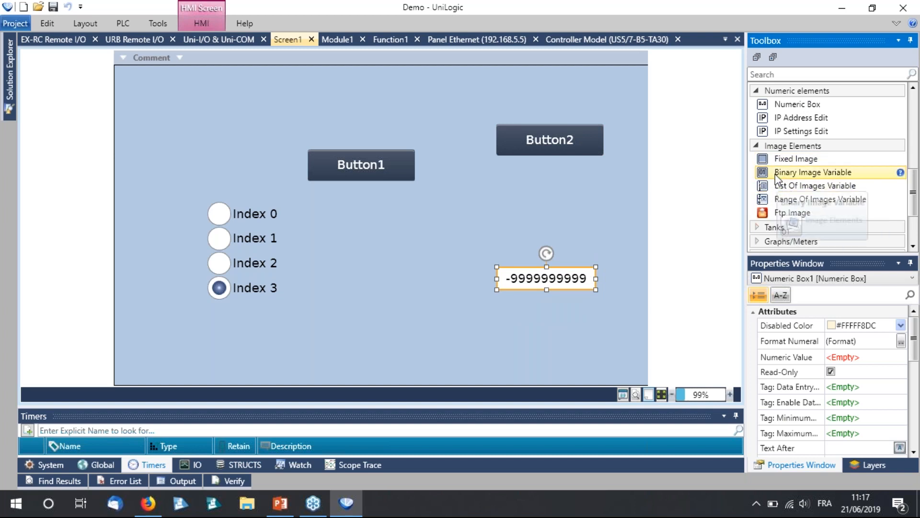
pyautogui.moveTo(798, 163); pyautogui.dragTo(376, 242)
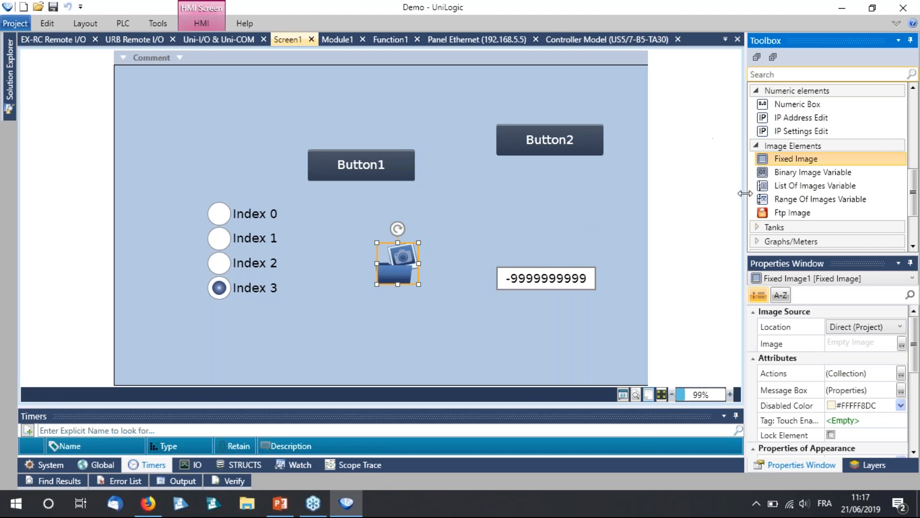
# - Browse the UniPics library and assign Unipic-Chemicals-002.Png from the Chemicals folder to the fixed image
pyautogui.click(900, 345)
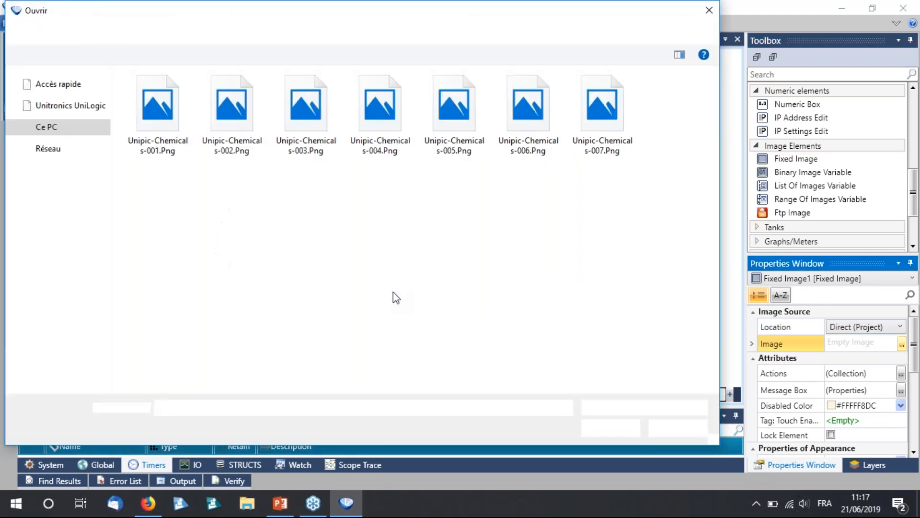
pyautogui.click(66, 227)
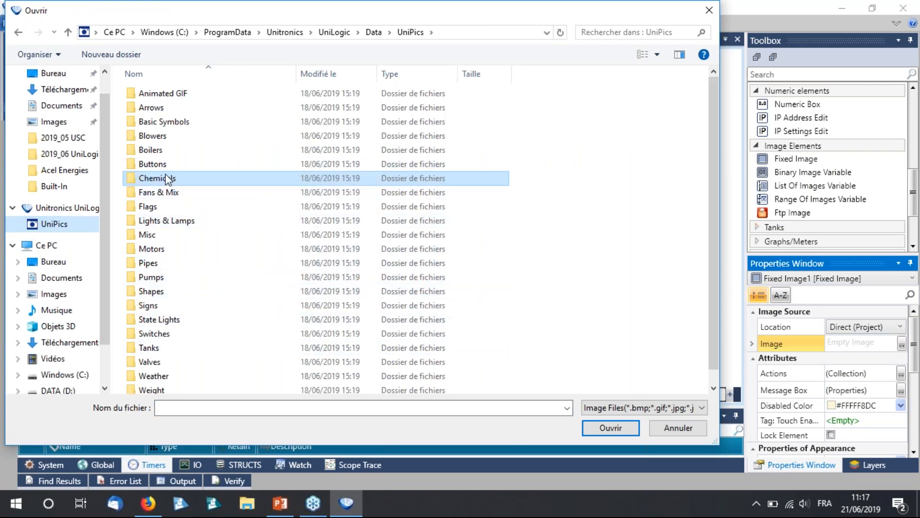
pyautogui.click(166, 192)
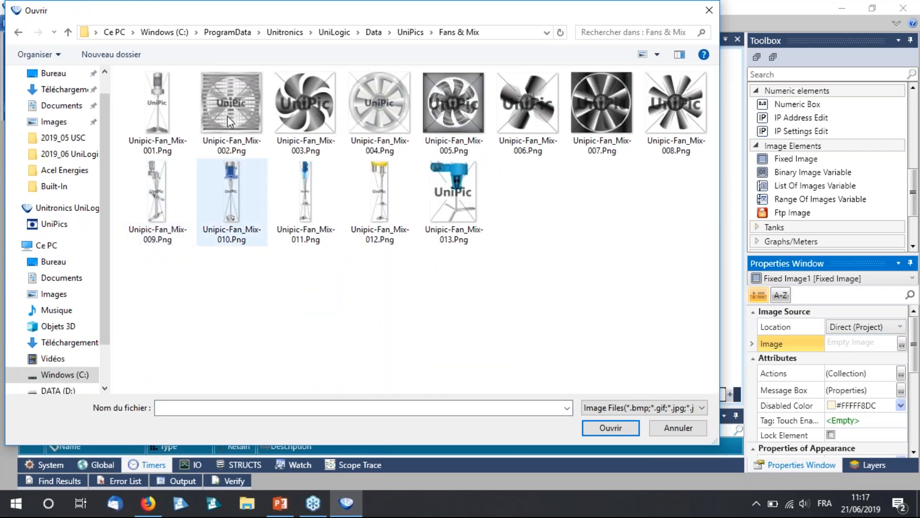
pyautogui.click(402, 34)
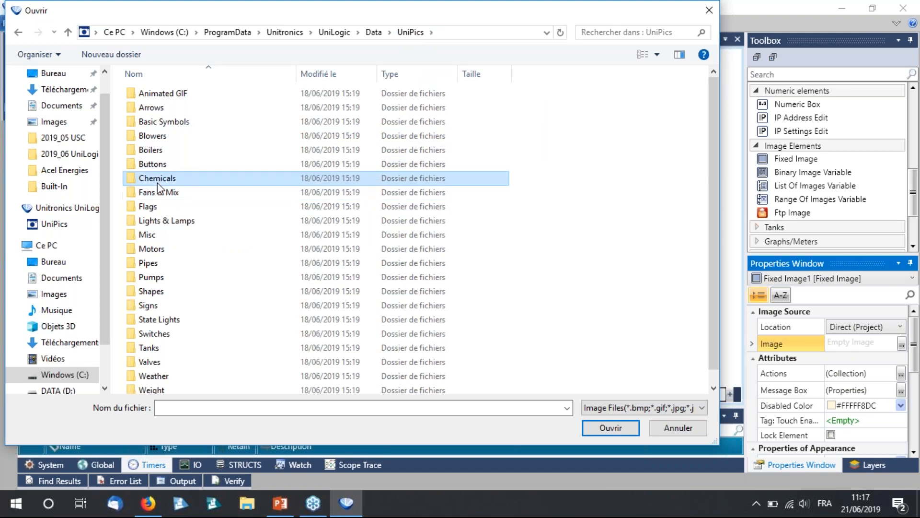
pyautogui.doubleClick(157, 182)
pyautogui.click(228, 143)
pyautogui.click(621, 429)
pyautogui.moveTo(420, 285)
pyautogui.mouseDown()
pyautogui.moveTo(468, 346)
pyautogui.moveTo(402, 291)
pyautogui.mouseUp()
pyautogui.click(481, 321)
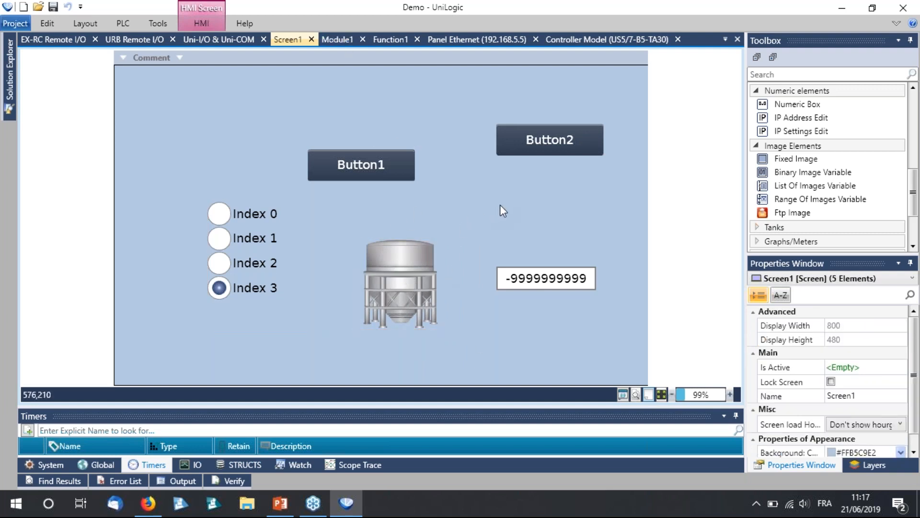
# - Place a Circular Gauge near the upper-left corner of Screen1 and shrink it slightly, leaving it over the radio buttons
pyautogui.scroll(-2, 791, 180)
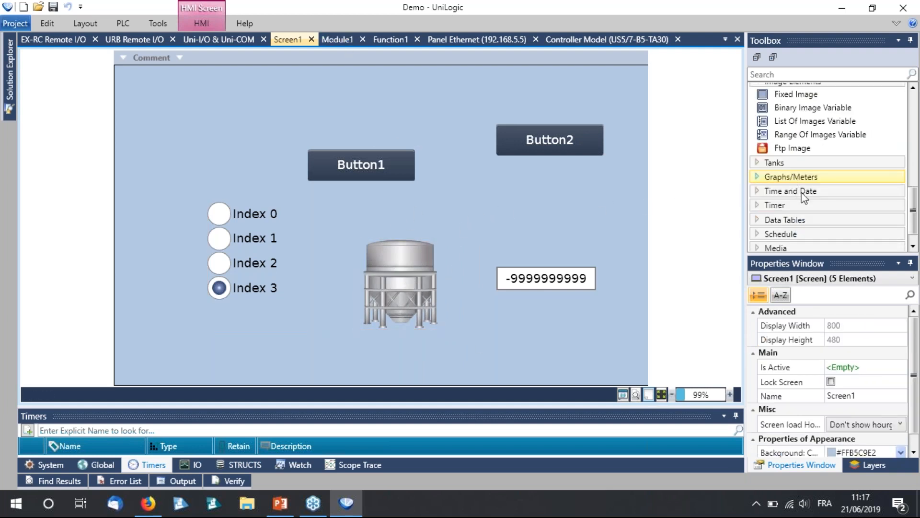
pyautogui.click(798, 177)
pyautogui.scroll(-1, 798, 183)
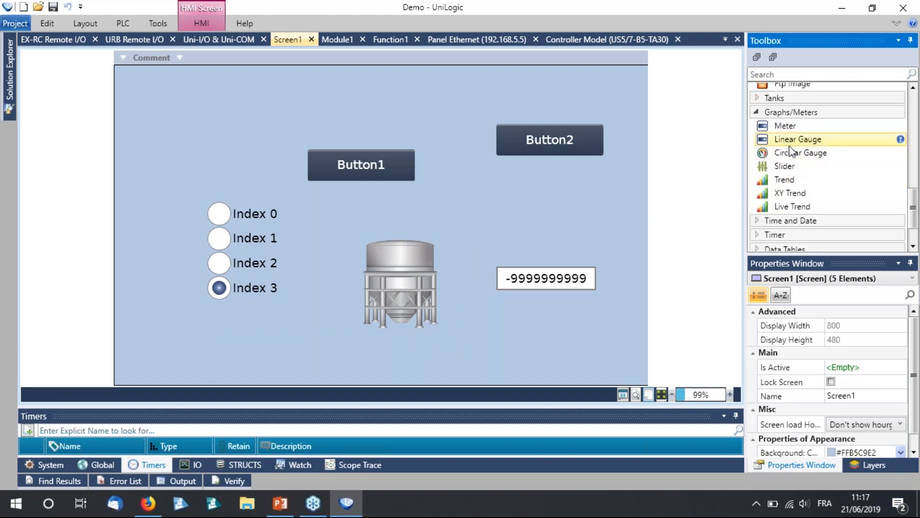
pyautogui.click(791, 154)
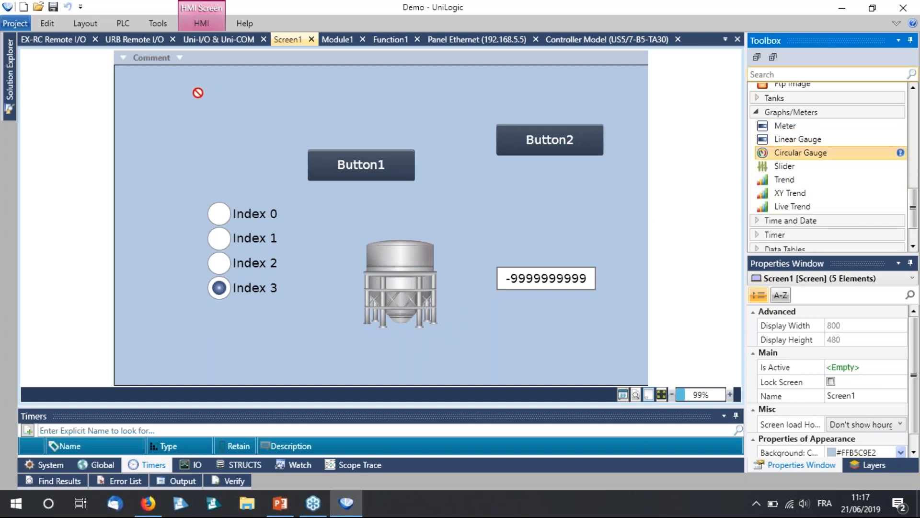
pyautogui.moveTo(198, 93); pyautogui.dragTo(163, 86)
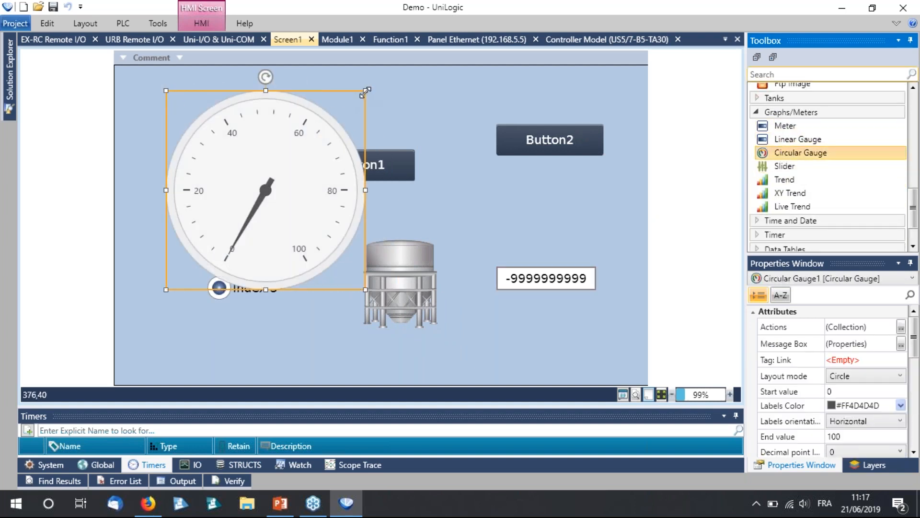
pyautogui.moveTo(366, 82); pyautogui.dragTo(339, 140)
pyautogui.moveTo(248, 229); pyautogui.dragTo(247, 194)
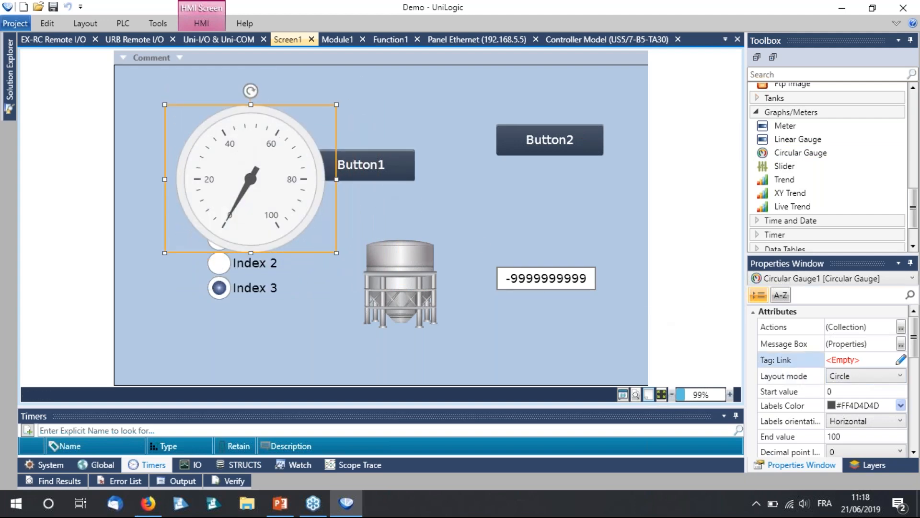
# - Set the circular gauge's layout mode to Half Top
pyautogui.click(891, 379)
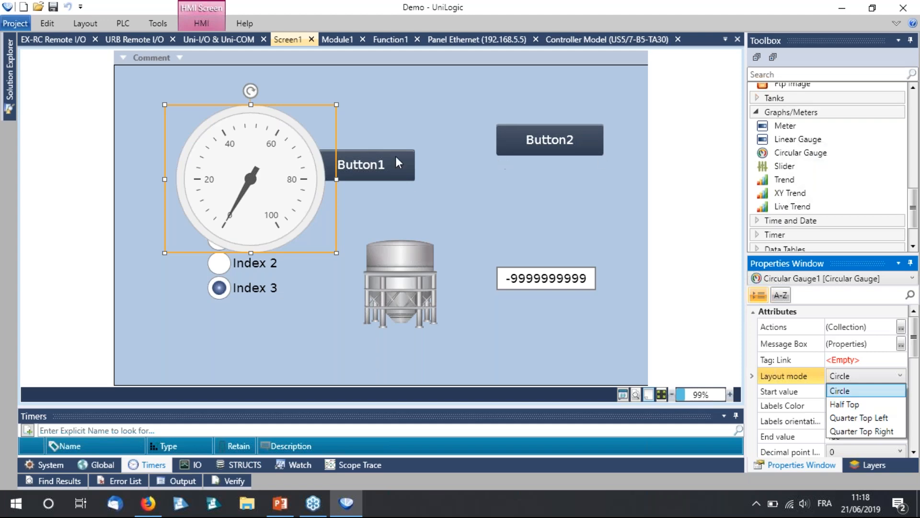
pyautogui.click(290, 159)
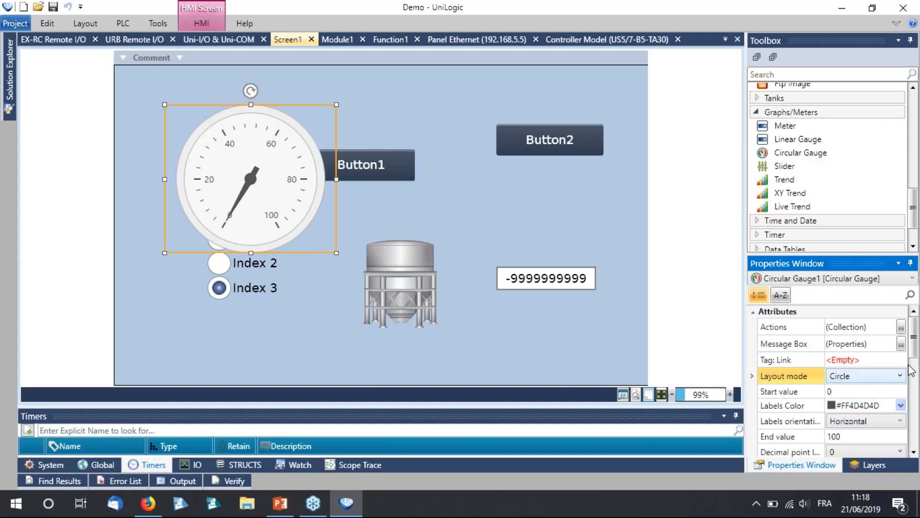
pyautogui.scroll(-1, 885, 386)
pyautogui.click(856, 329)
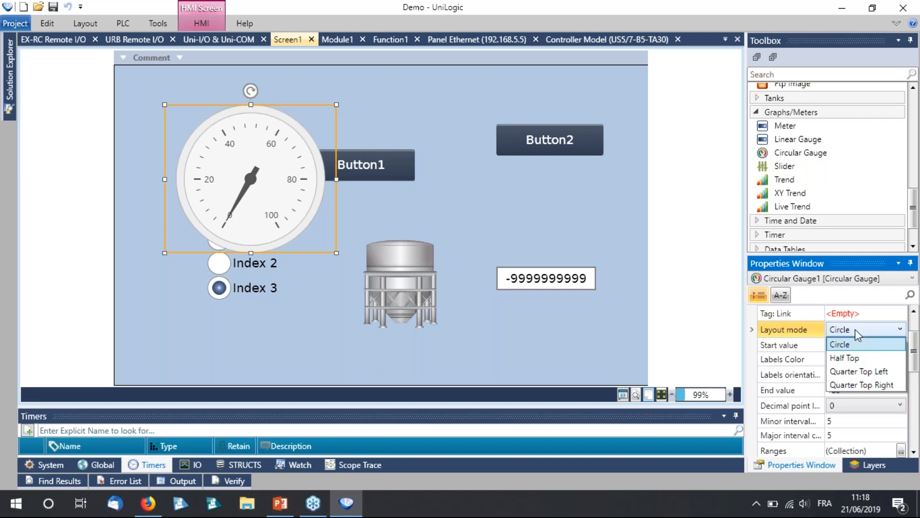
pyautogui.click(852, 358)
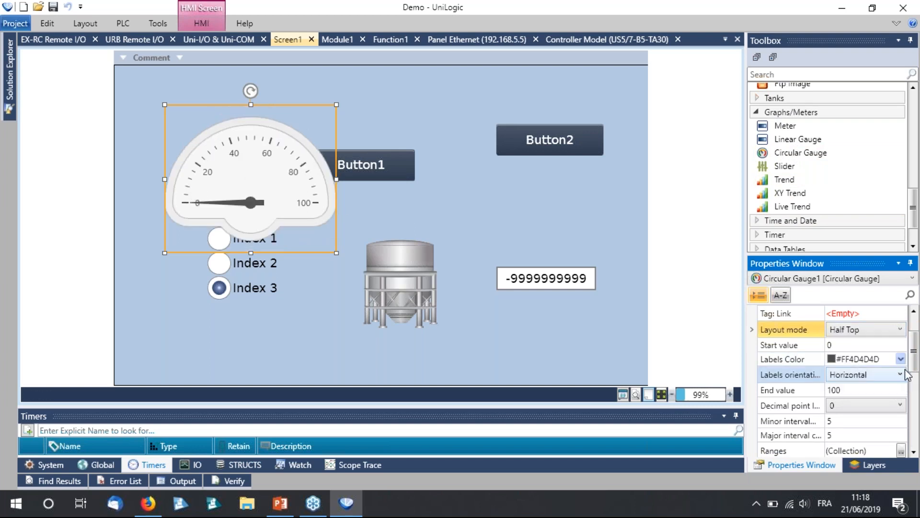
# - Apply the Red Clock style to the circular gauge
pyautogui.scroll(-3, 915, 379)
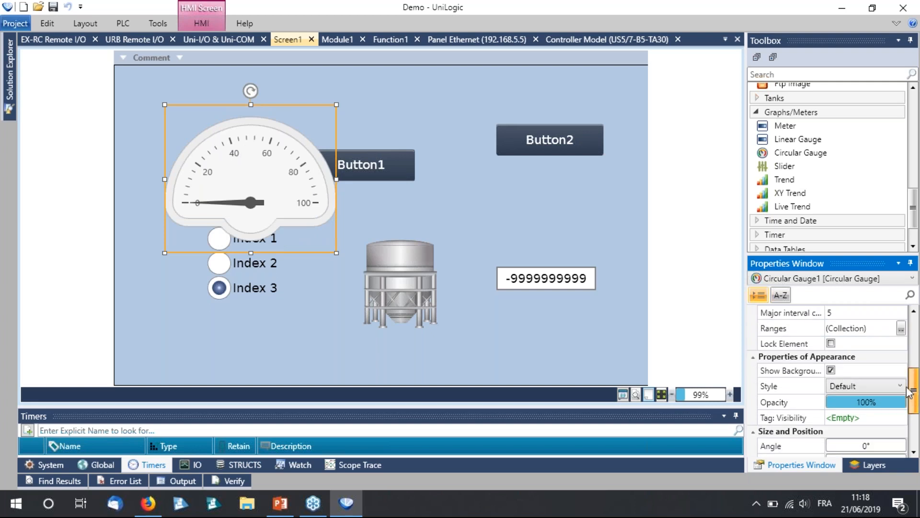
pyautogui.click(900, 385)
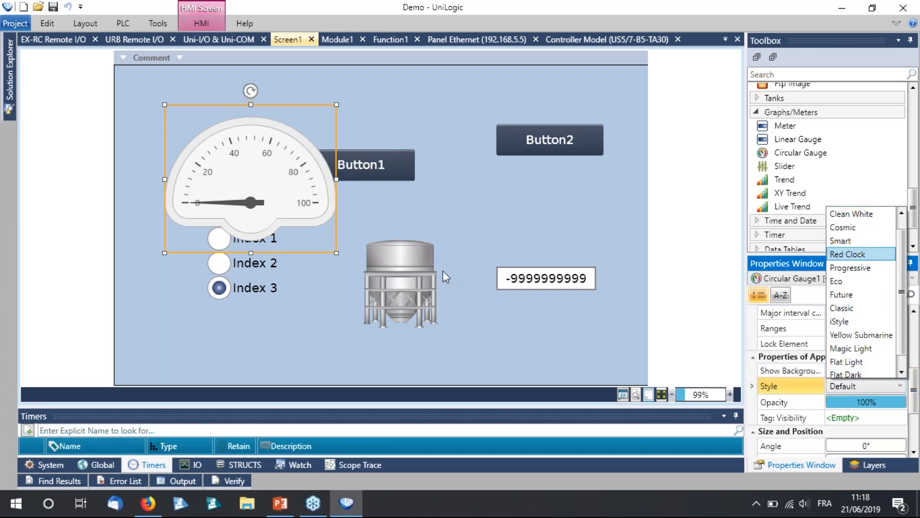
pyautogui.press('Return')
pyautogui.click(290, 336)
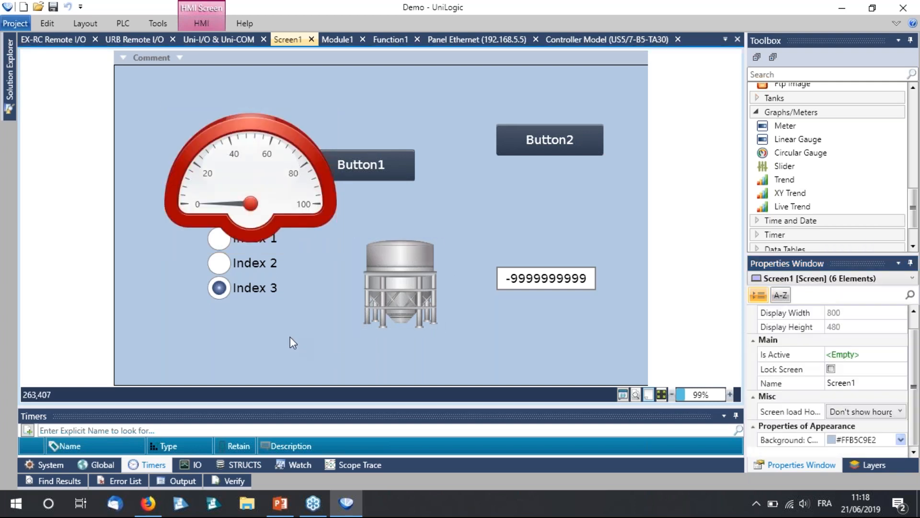
# - Place a Slider on Screen1 across the tank image and the numeric box
pyautogui.click(277, 217)
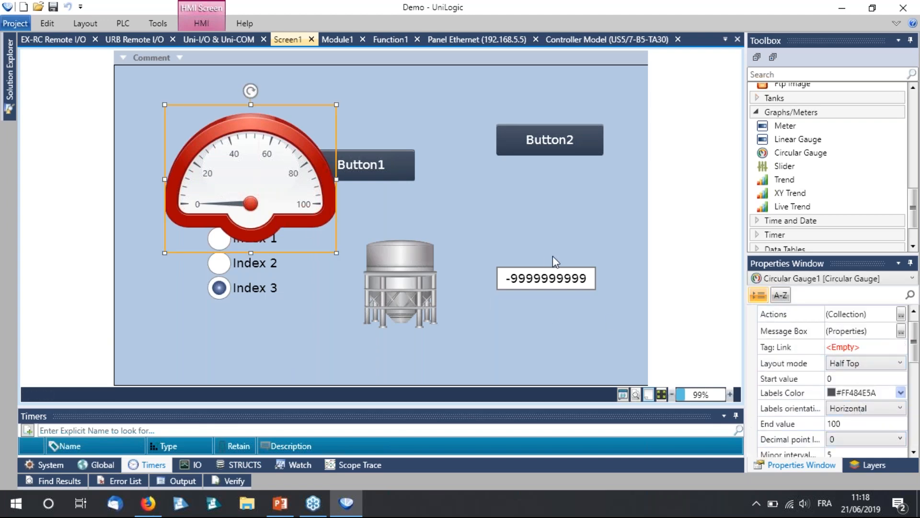
pyautogui.moveTo(786, 166); pyautogui.dragTo(337, 253)
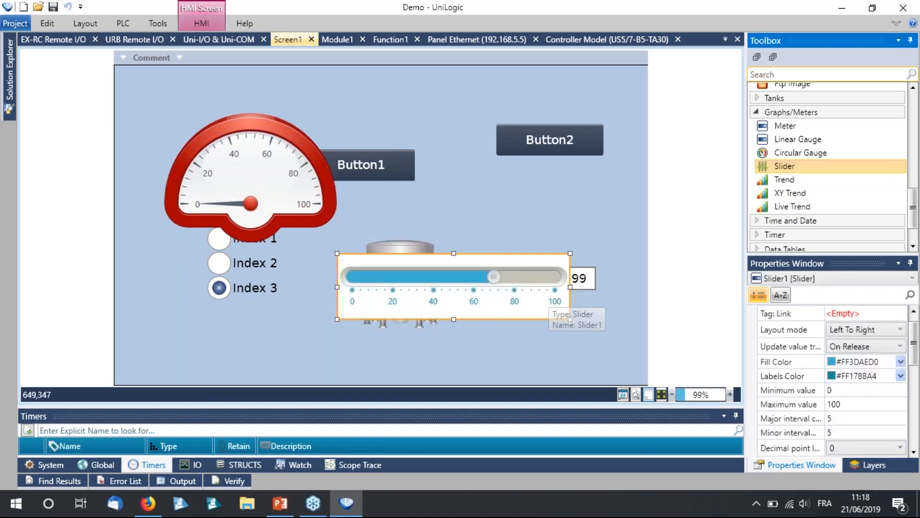
# - Try a Trend graph over the middle of Screen1 and delete it
pyautogui.moveTo(781, 179); pyautogui.dragTo(244, 117)
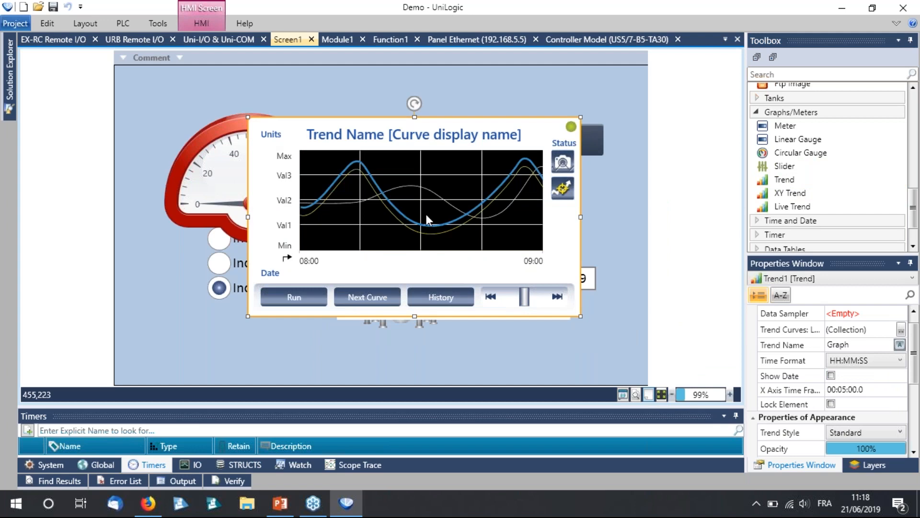
pyautogui.press('Delete')
# - Look through the Time and Date elements, then place a Data Table over the gauge and enlarge it across Button1
pyautogui.scroll(-2, 786, 185)
pyautogui.click(794, 172)
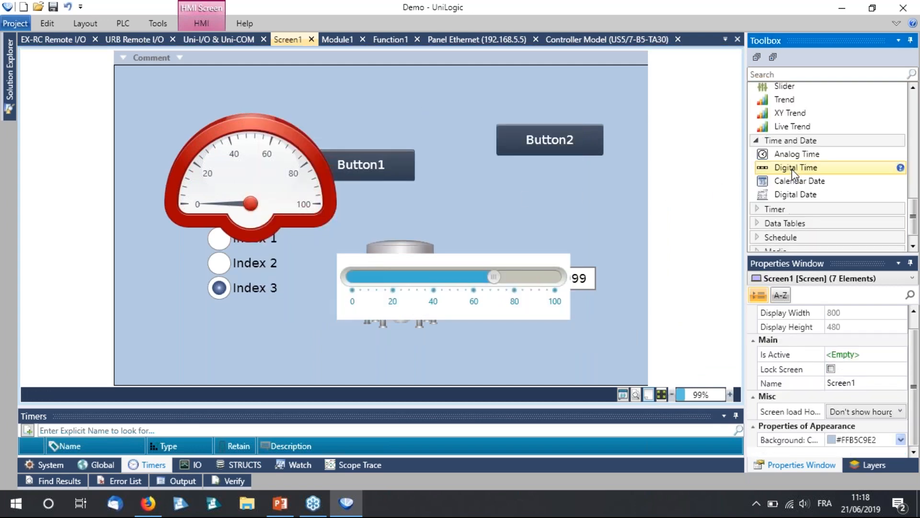
pyautogui.scroll(-1, 794, 163)
pyautogui.click(785, 202)
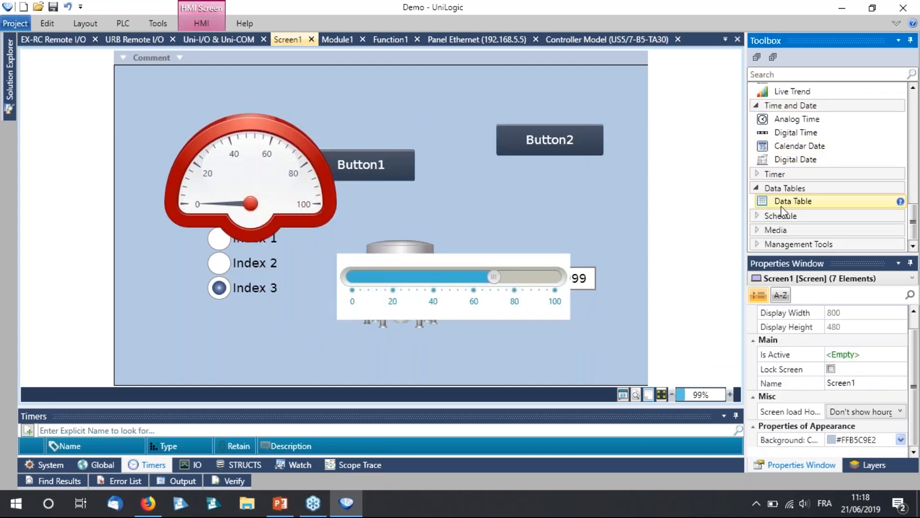
pyautogui.moveTo(793, 201); pyautogui.dragTo(167, 90)
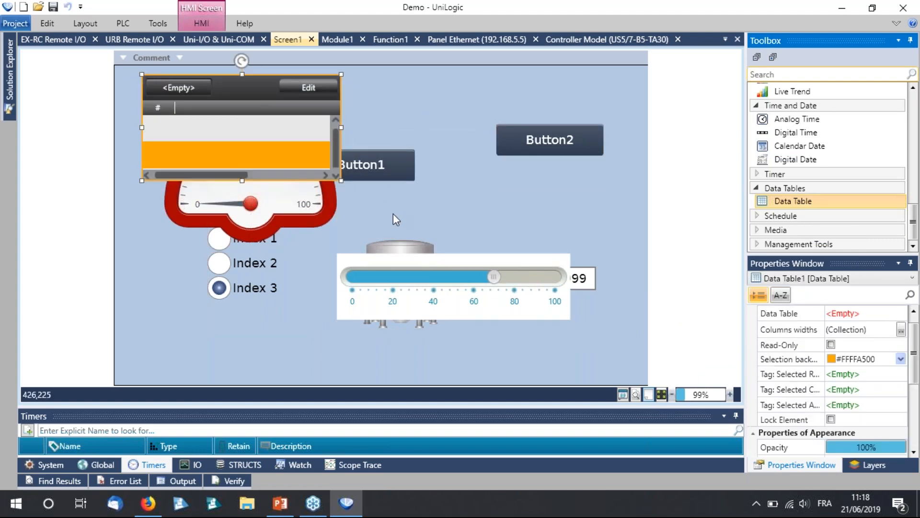
pyautogui.moveTo(341, 181); pyautogui.dragTo(510, 304)
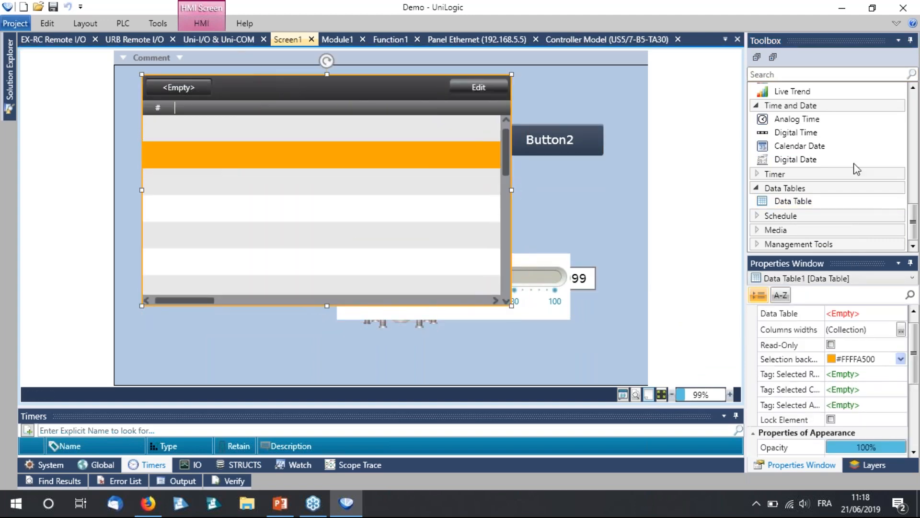
# - Try a PDF Viewer over the data table without choosing a file, and undo adding both the viewer and the table
pyautogui.click(779, 231)
pyautogui.moveTo(809, 219); pyautogui.dragTo(258, 135)
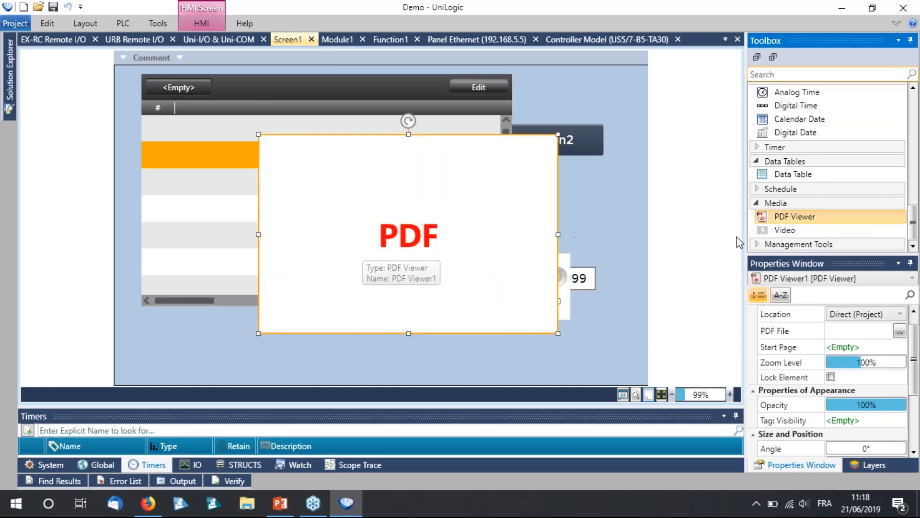
pyautogui.click(900, 332)
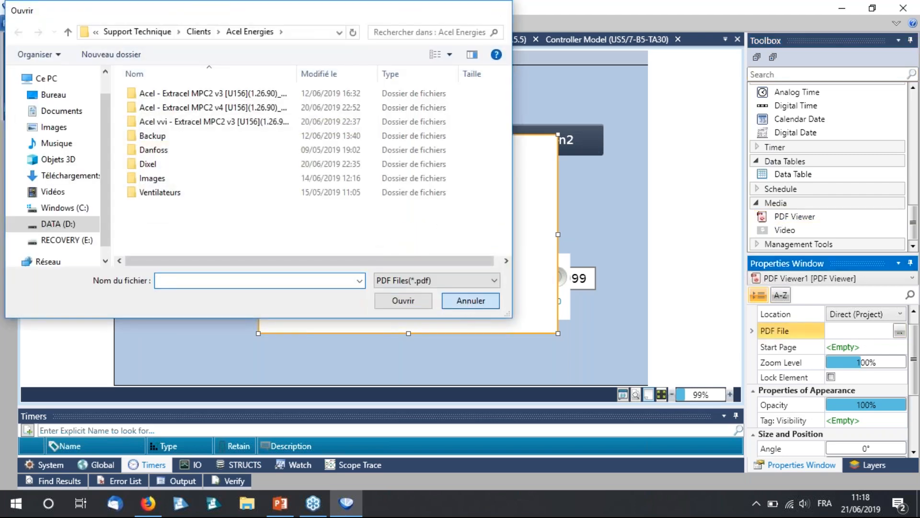
pyautogui.click(473, 300)
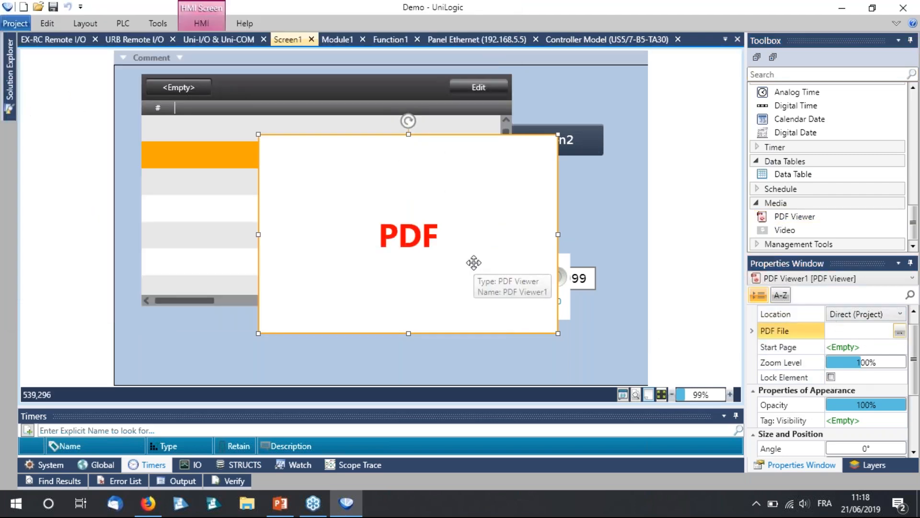
pyautogui.hotkey('ctrl', 'z')
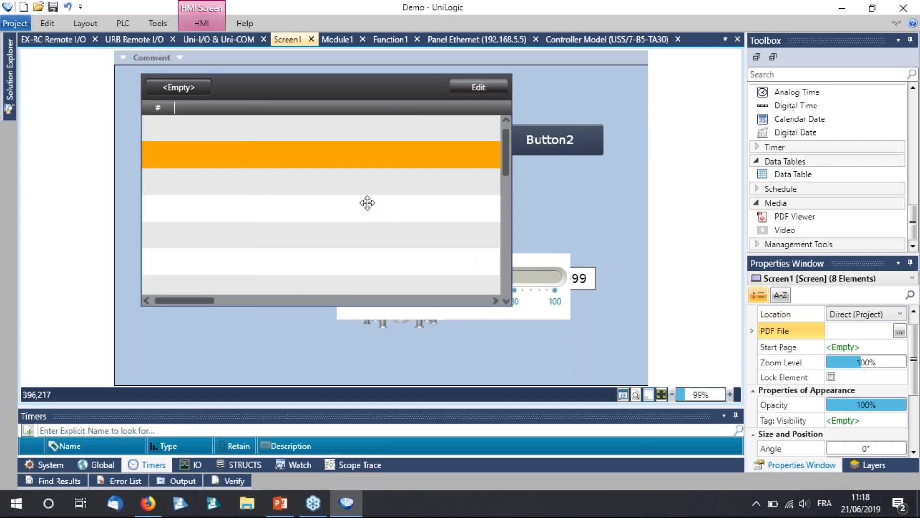
pyautogui.hotkey('ctrl', 'z')
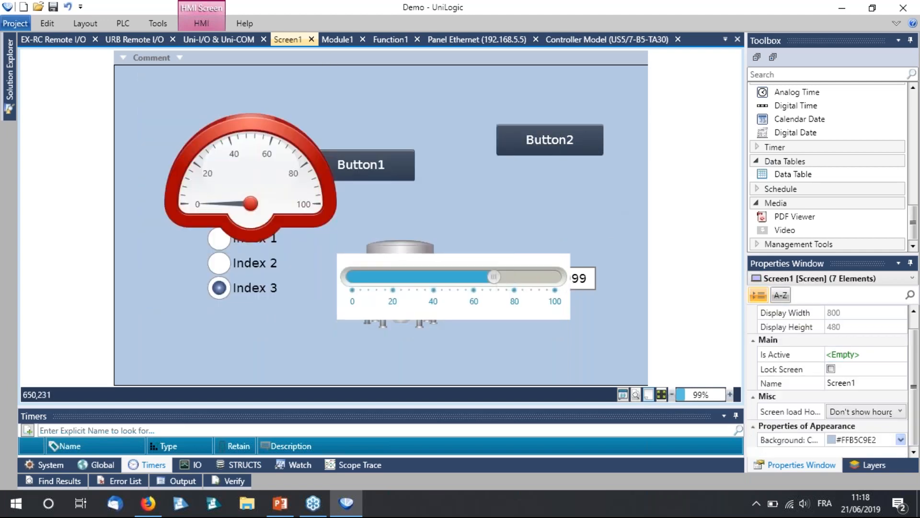
# - Collapse the solution tree and examine the project's main branches, including Languages
pyautogui.moveTo(10, 111)
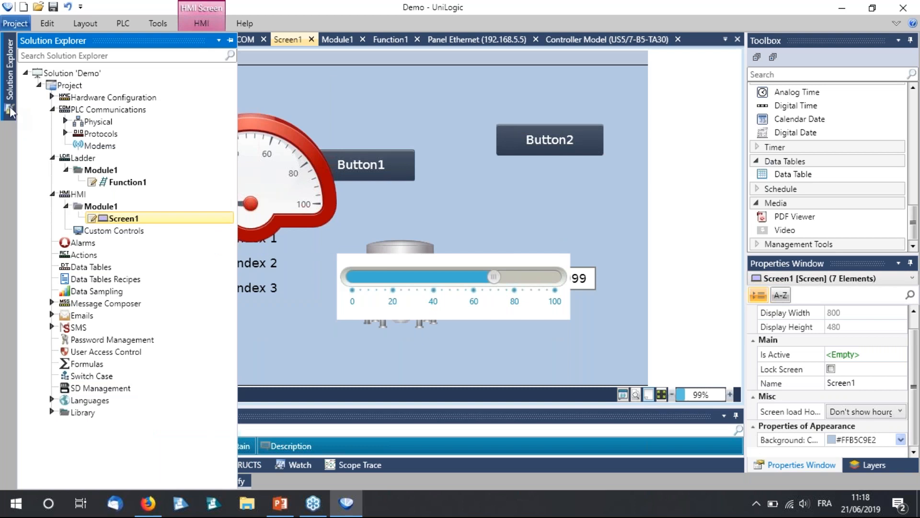
pyautogui.rightClick(107, 72)
pyautogui.click(144, 92)
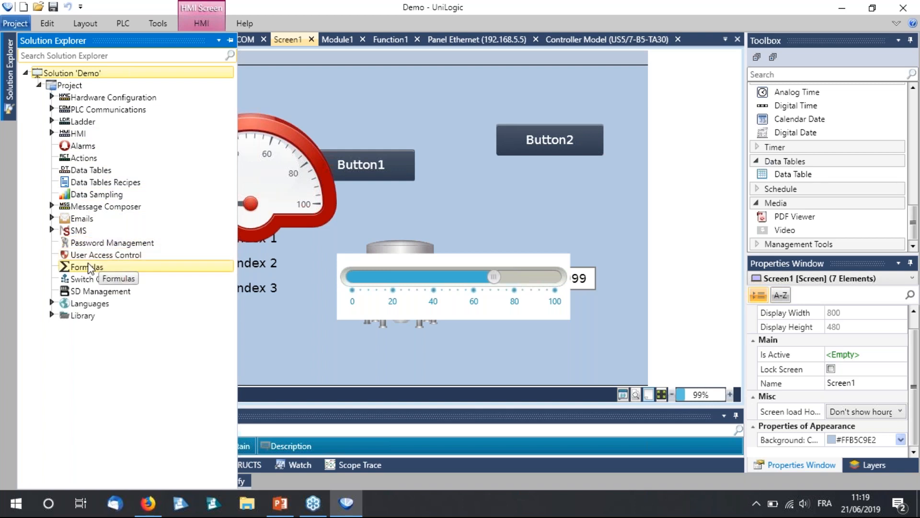
pyautogui.click(52, 304)
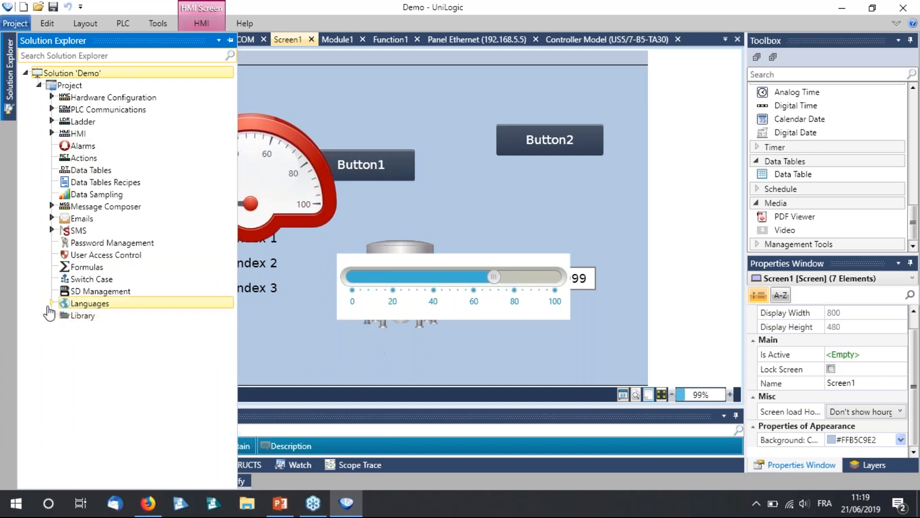
pyautogui.click(52, 305)
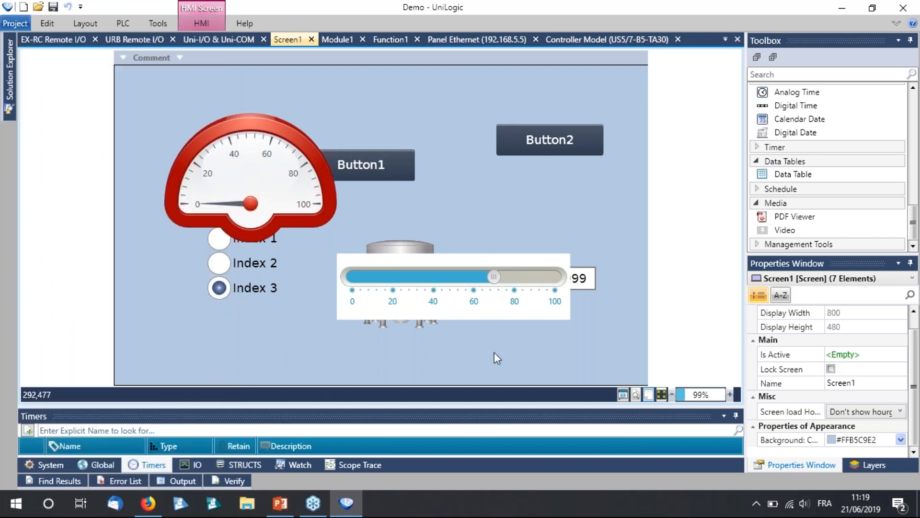
# - Delete all elements from Screen1 and enlarge the variable table area below it
pyautogui.hotkey('ctrl', 'a')
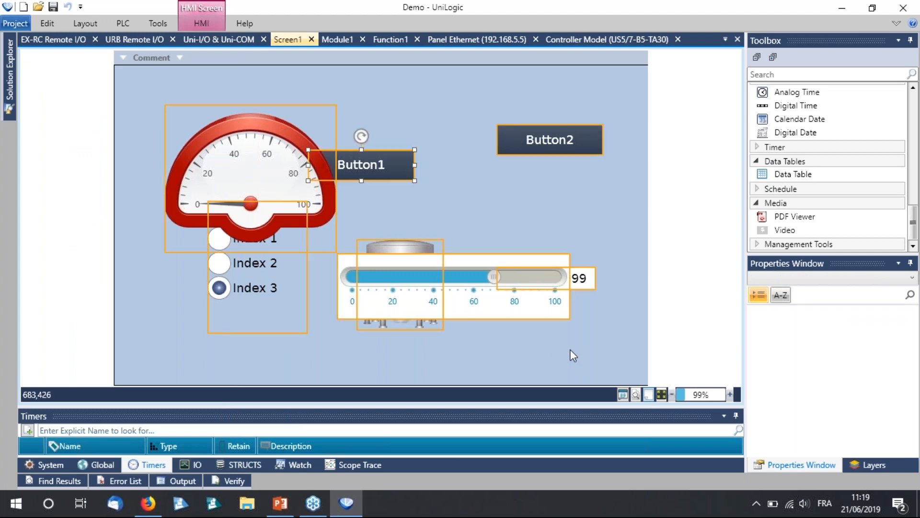
pyautogui.press('Delete')
pyautogui.moveTo(423, 410); pyautogui.dragTo(409, 386)
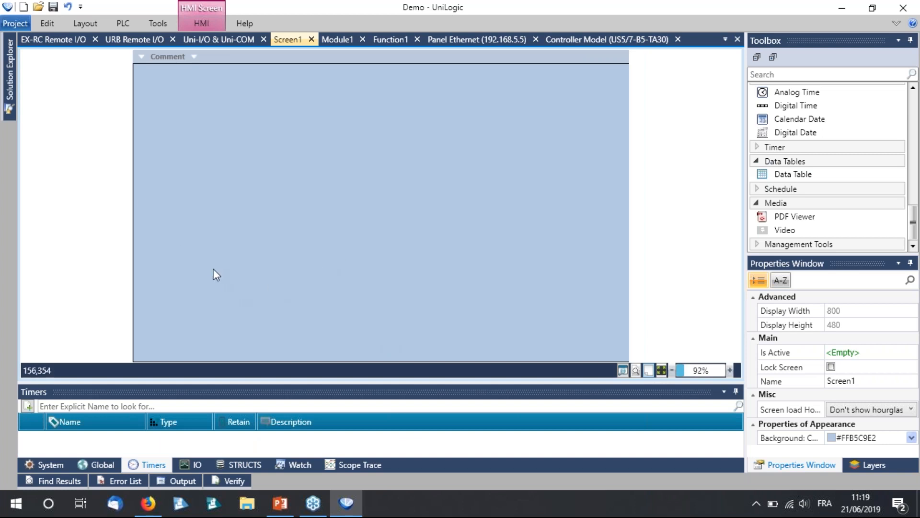
# - Open the project's Uni-I/O & Uni-COM hardware configuration and look through its built-in input and output properties
pyautogui.moveTo(10, 77)
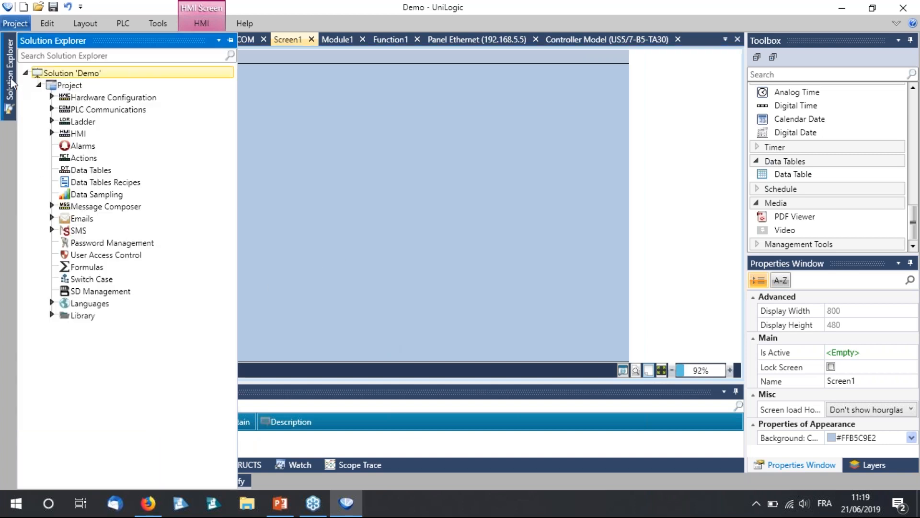
pyautogui.click(52, 97)
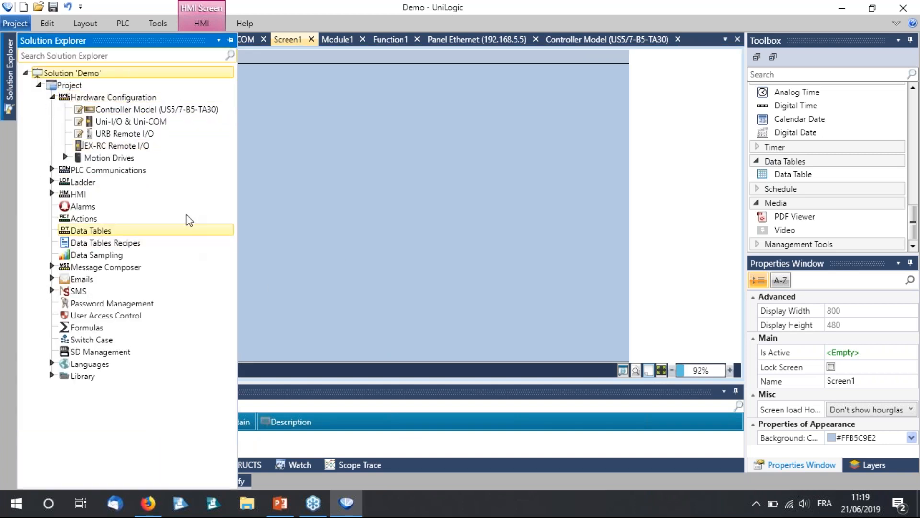
pyautogui.click(160, 122)
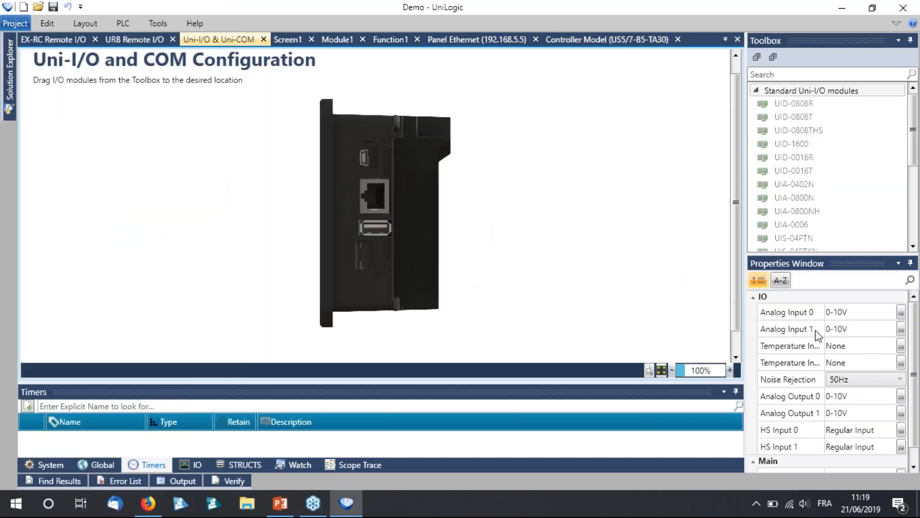
pyautogui.scroll(-1, 914, 410)
pyautogui.scroll(1, 913, 384)
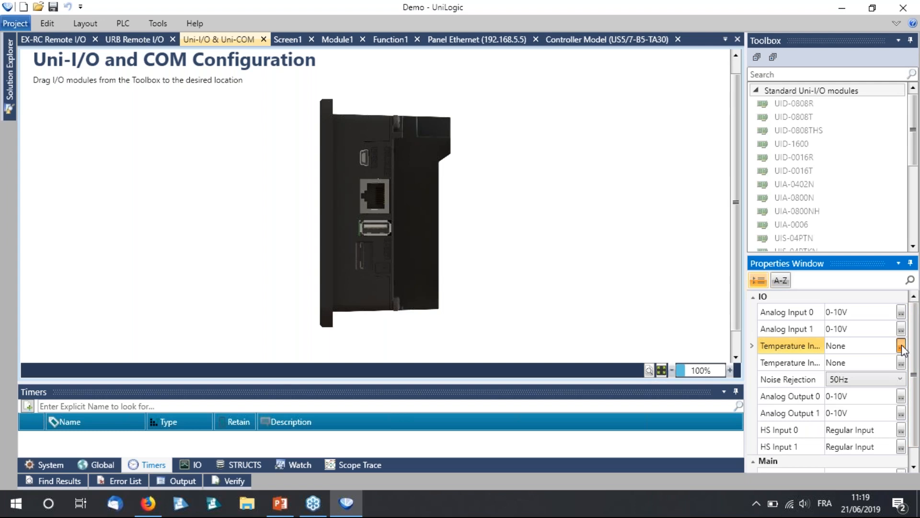
# - Configure Temperature Input 0 with sensor type RTD, display type Celsius (0.1 °C) and SW Smoothing None
pyautogui.click(902, 346)
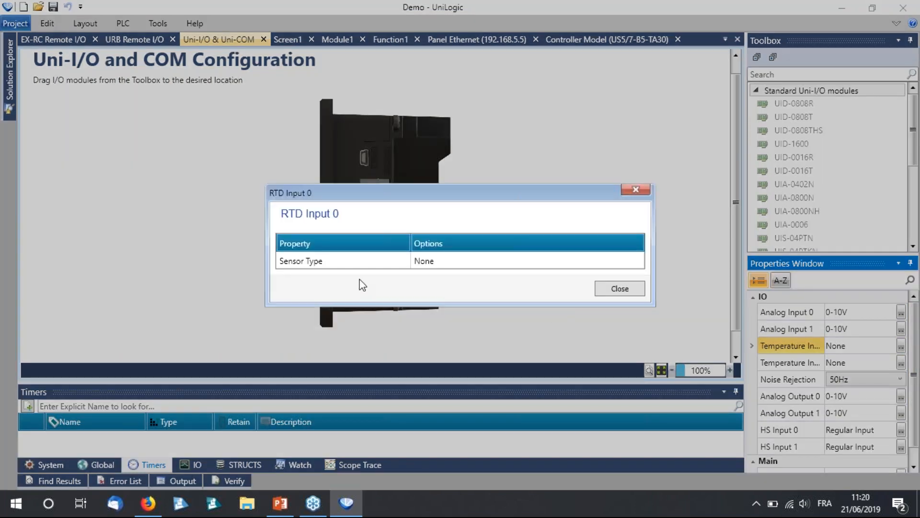
pyautogui.click(443, 262)
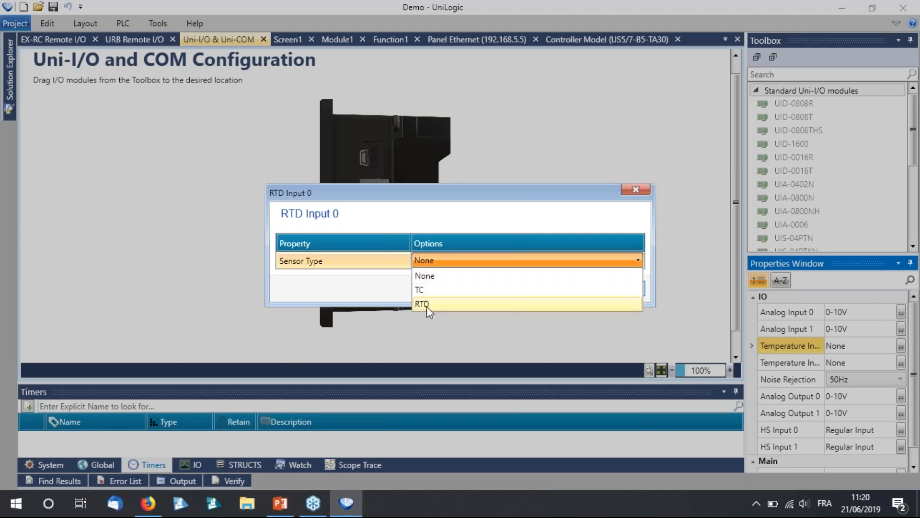
pyautogui.click(425, 303)
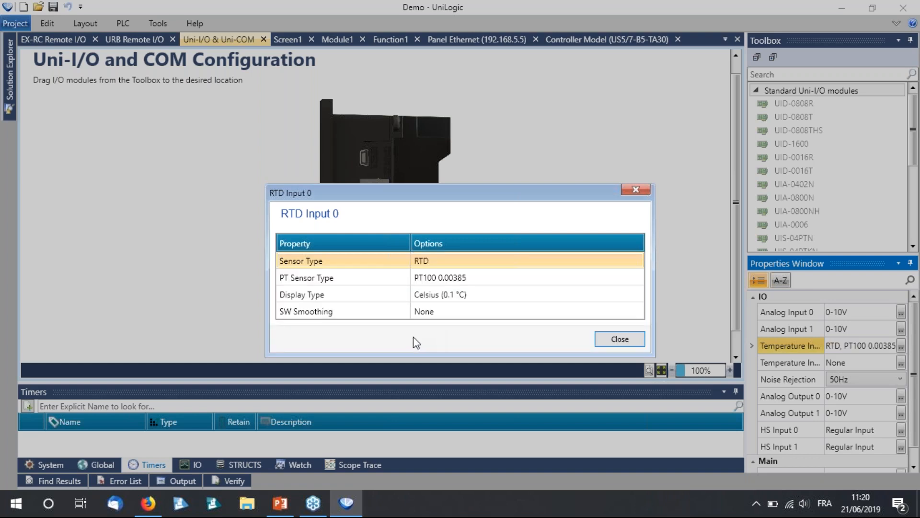
pyautogui.moveTo(479, 199); pyautogui.dragTo(466, 153)
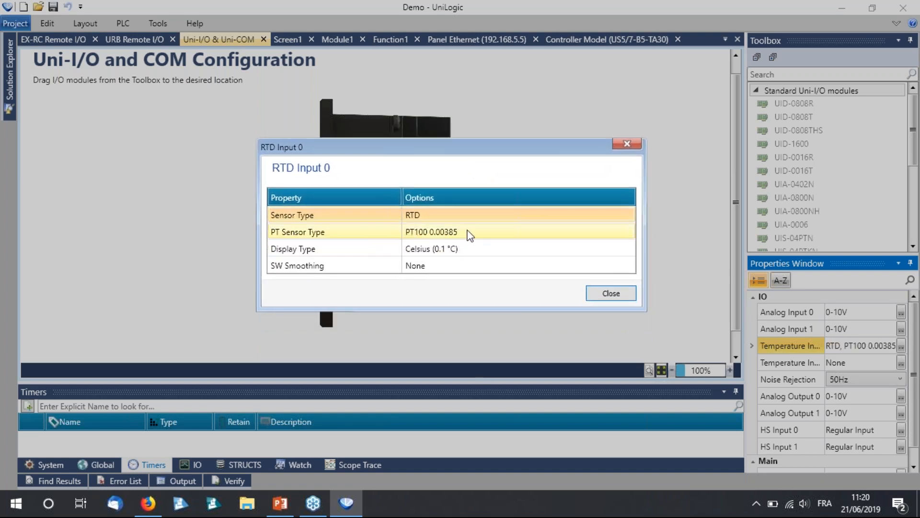
pyautogui.click(462, 249)
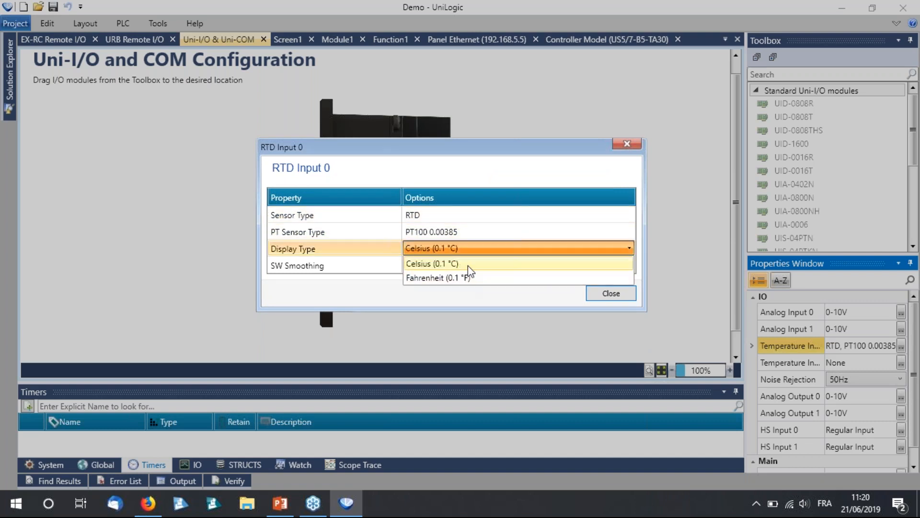
pyautogui.click(468, 265)
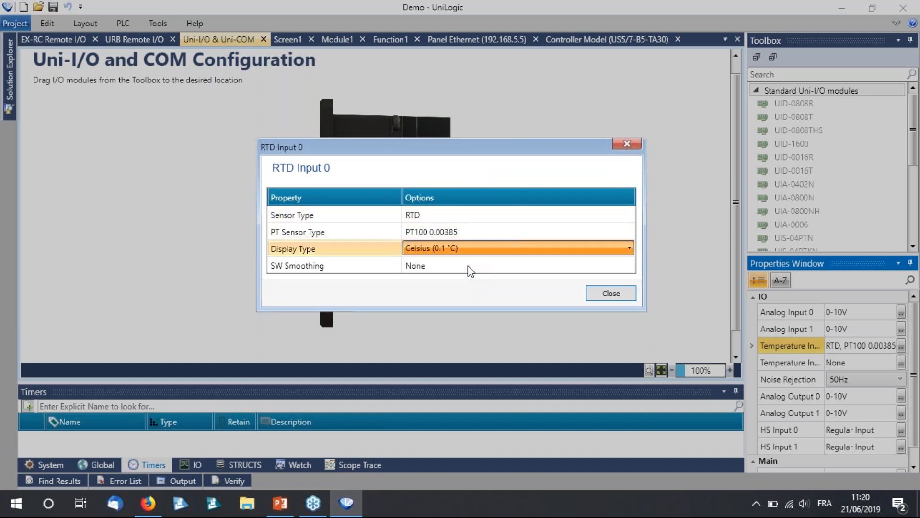
pyautogui.click(436, 266)
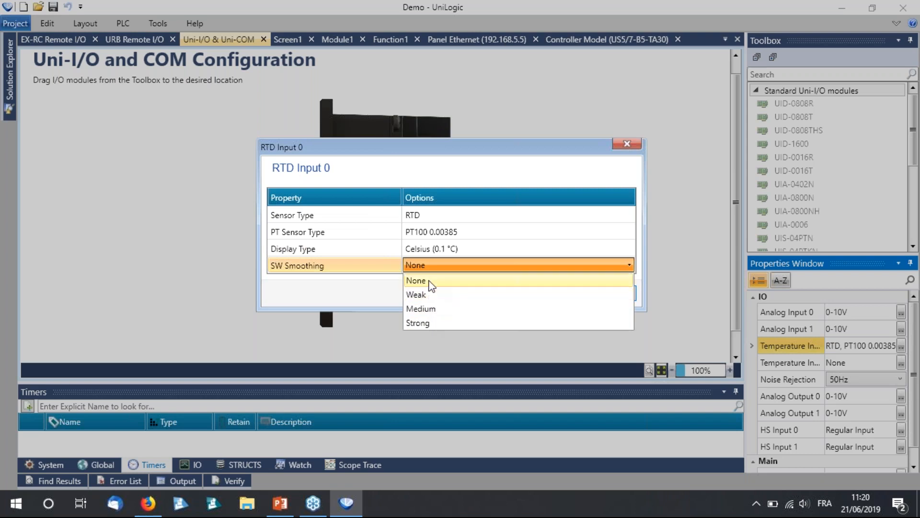
pyautogui.click(429, 282)
pyautogui.click(611, 293)
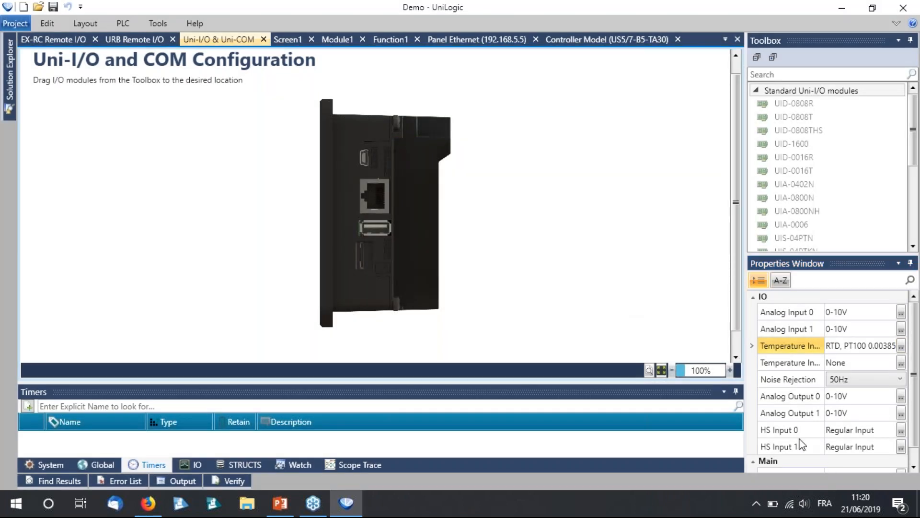
# - Enlarge the variable table area and browse the On board IO tags, including the Analog Inputs array
pyautogui.moveTo(375, 383); pyautogui.dragTo(365, 210)
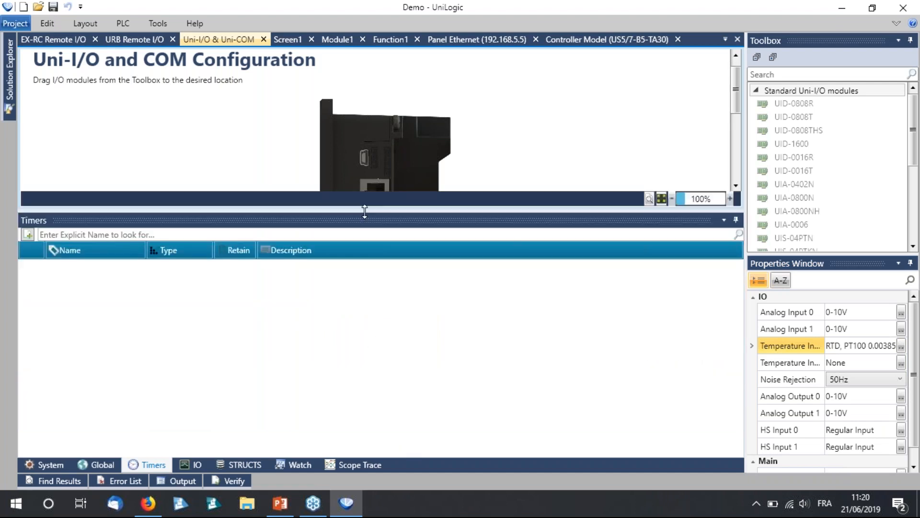
pyautogui.click(194, 467)
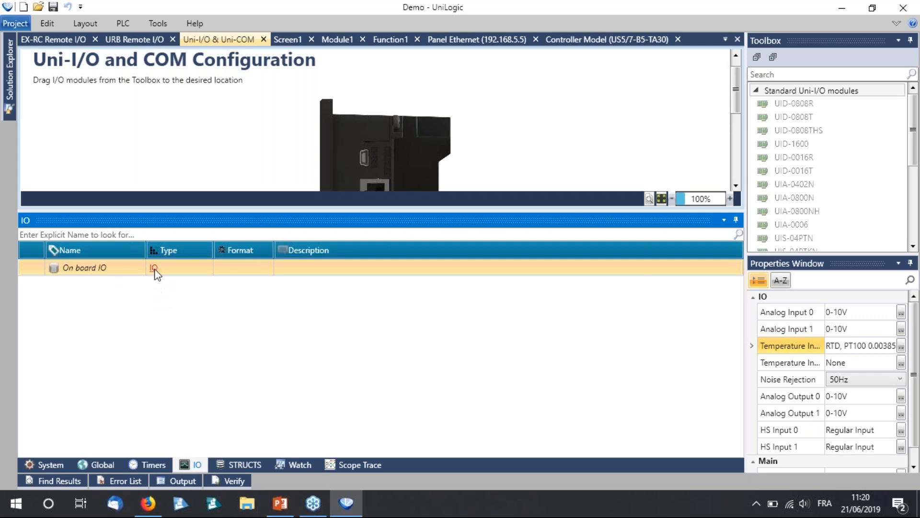
pyautogui.moveTo(182, 209); pyautogui.dragTo(184, 110)
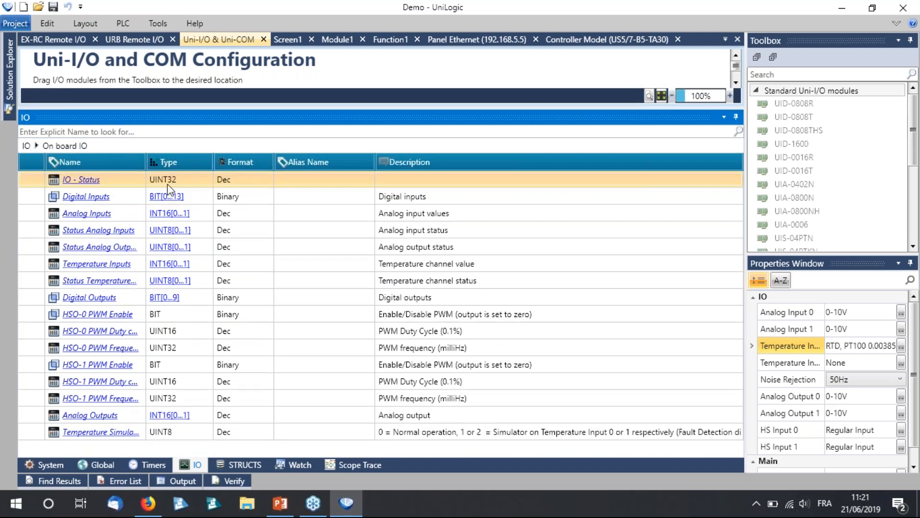
pyautogui.click(183, 216)
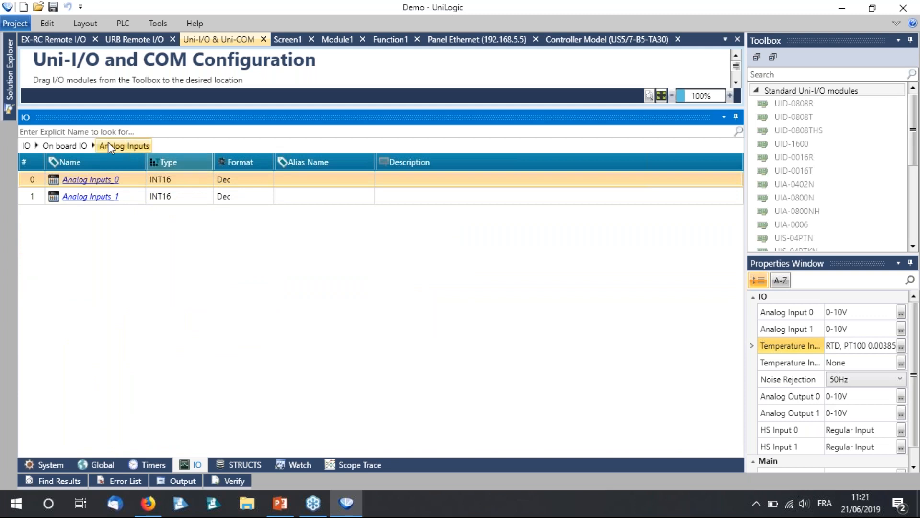
pyautogui.click(69, 145)
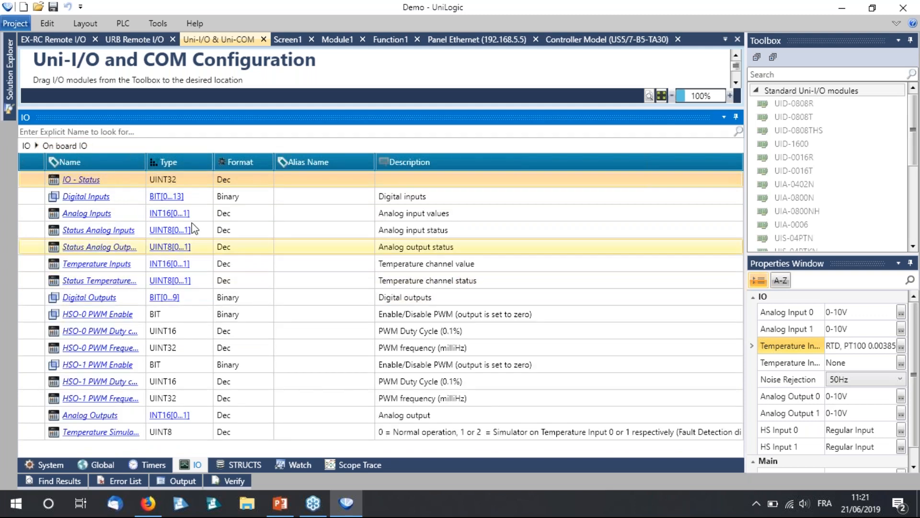
# - Give Temperature Inputs_0 in the On board IO tags the alias "Temperature piece"
pyautogui.click(176, 268)
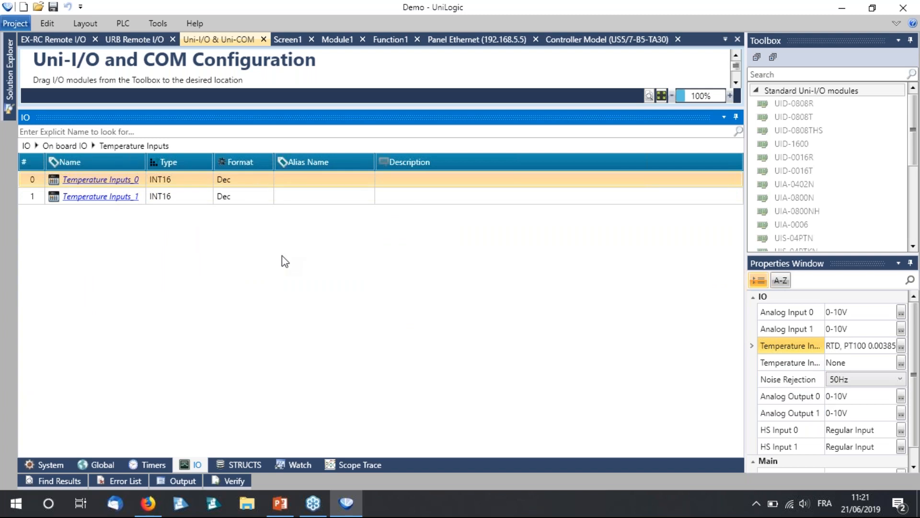
pyautogui.click(331, 181)
pyautogui.write('Temperature piece')
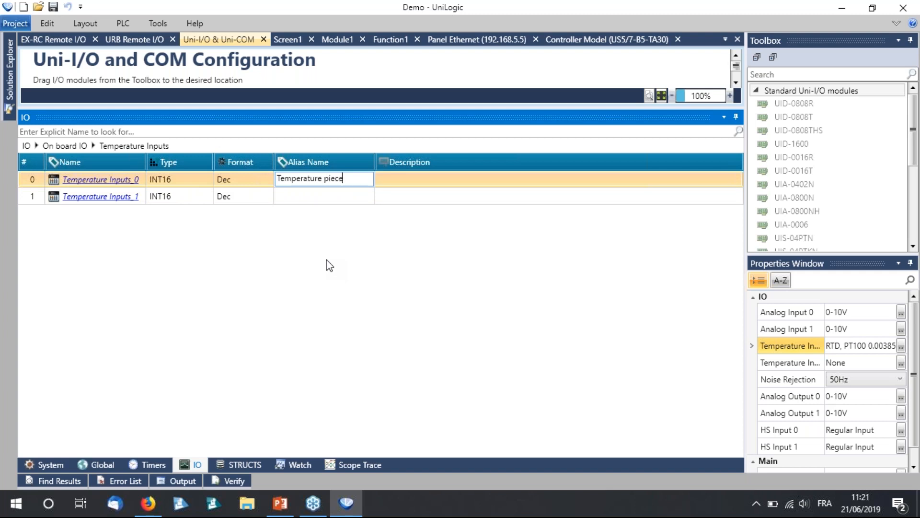
pyautogui.press('Return')
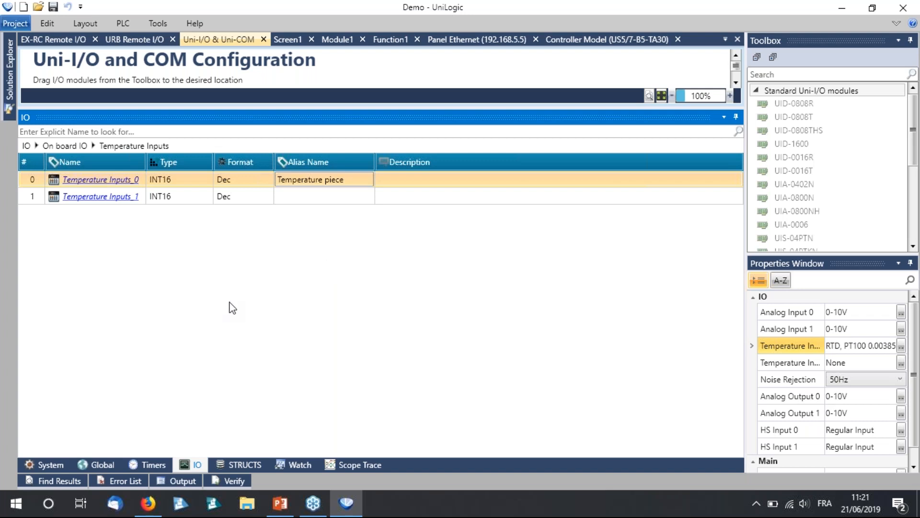
# - Give Digital Outputs_0 the alias "Lampe", then return to the IO root and shrink the variable table
pyautogui.click(26, 146)
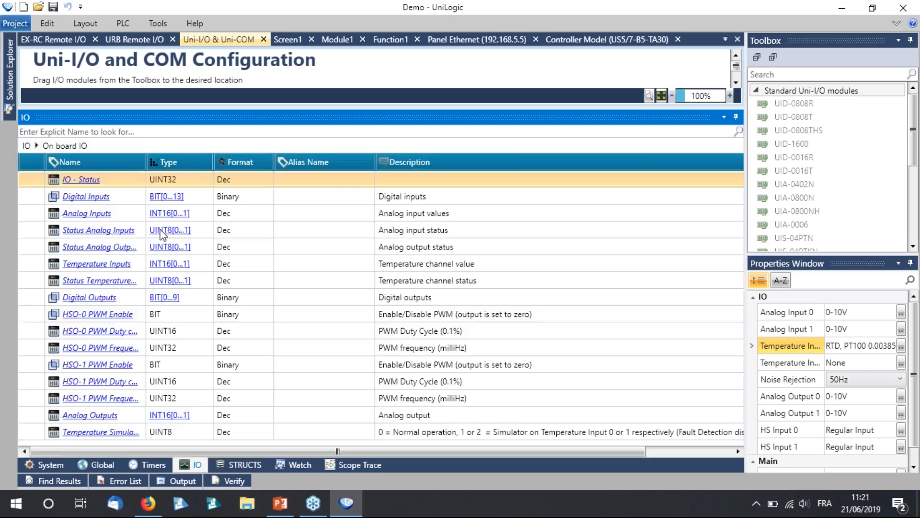
pyautogui.click(172, 298)
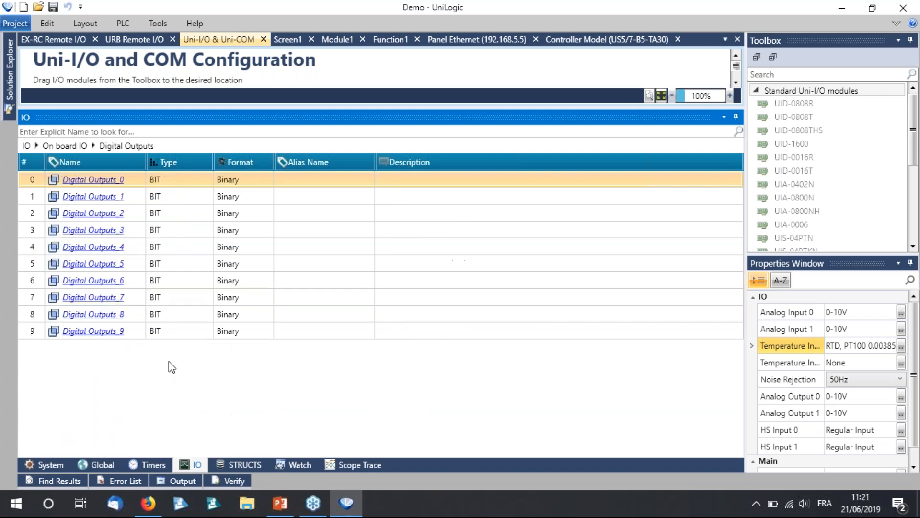
pyautogui.click(304, 179)
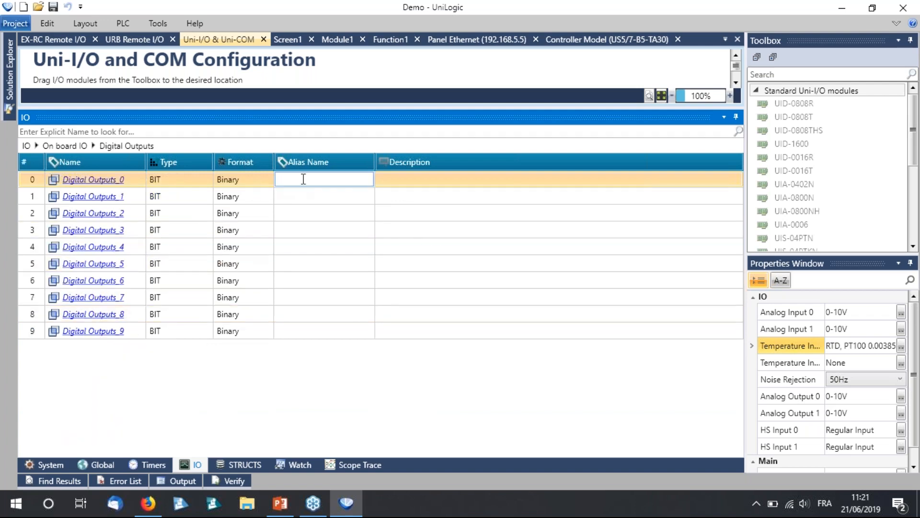
pyautogui.write('Lampe')
pyautogui.press('Return')
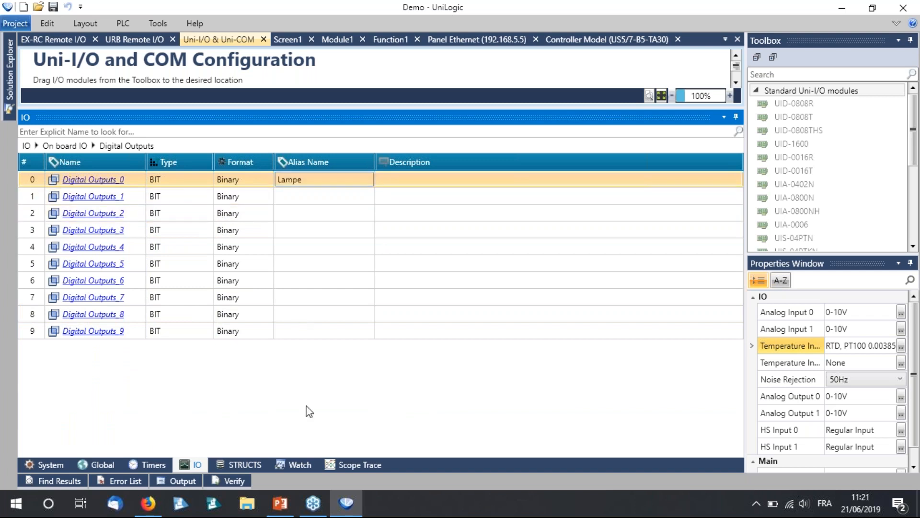
pyautogui.click(27, 146)
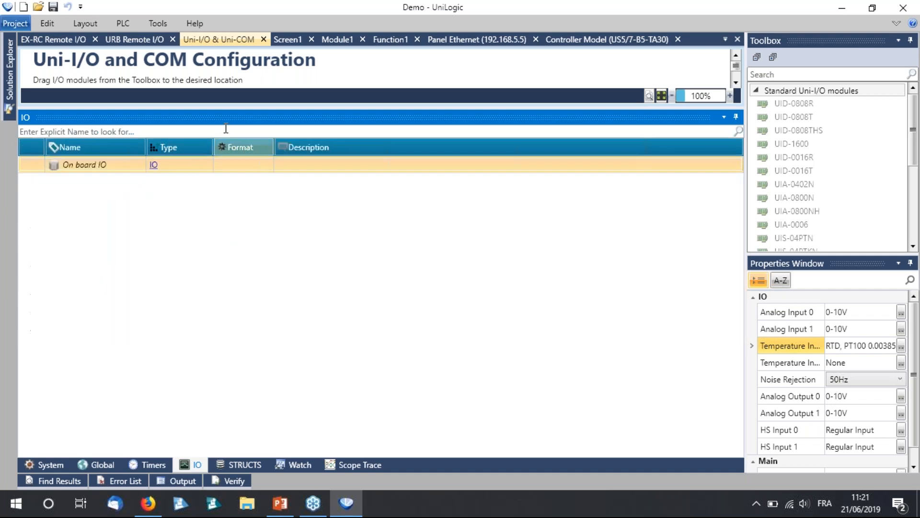
pyautogui.moveTo(256, 422); pyautogui.dragTo(256, 421)
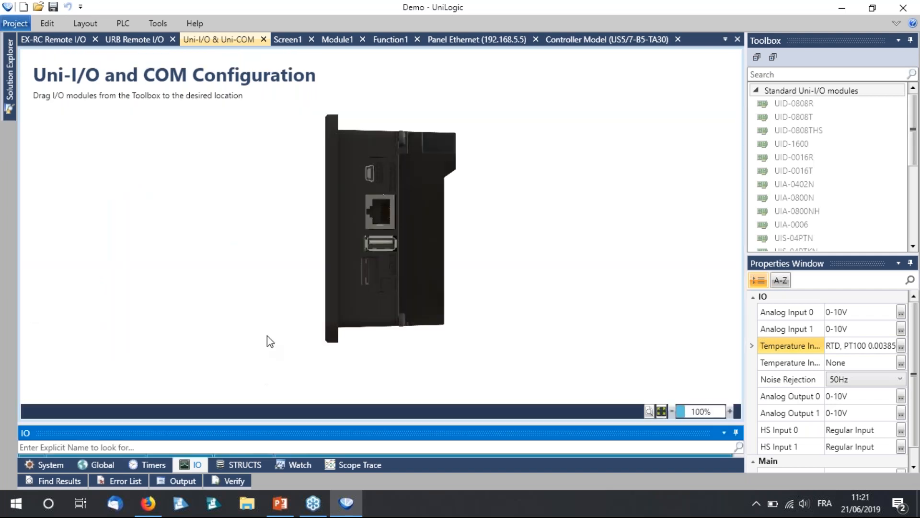
# - Open Screen1 from the HMI branch, place a Numeric Box in its upper-left area and enlarge it
pyautogui.moveTo(12, 94)
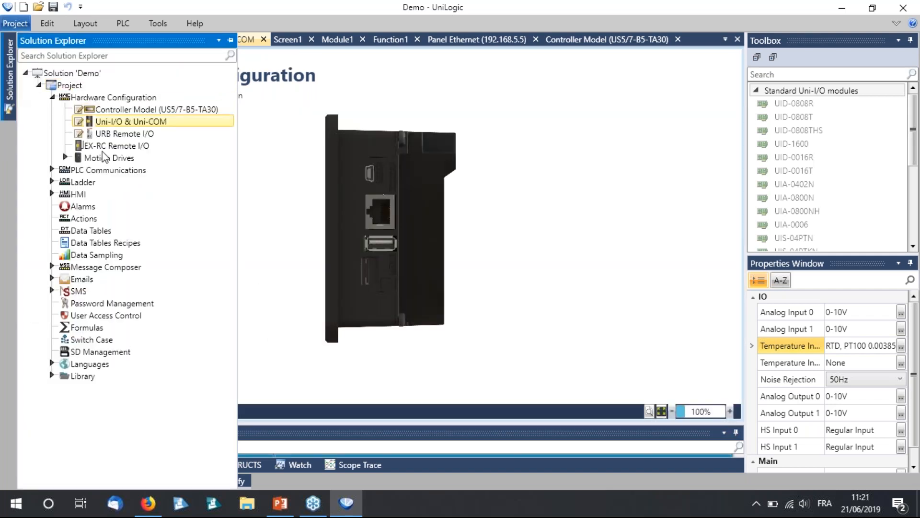
pyautogui.click(52, 194)
pyautogui.click(65, 206)
pyautogui.doubleClick(120, 218)
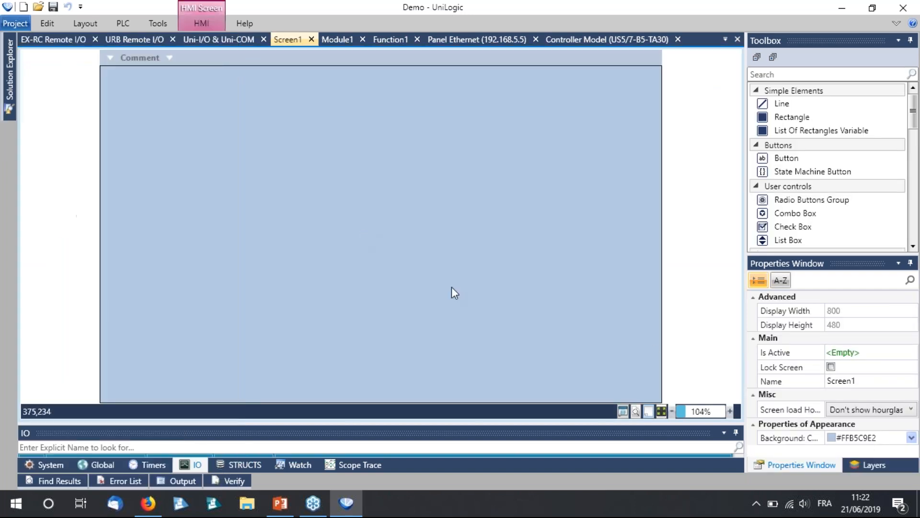
pyautogui.click(780, 90)
pyautogui.click(780, 106)
pyautogui.click(779, 118)
pyautogui.click(780, 134)
pyautogui.moveTo(785, 161); pyautogui.dragTo(174, 117)
pyautogui.moveTo(278, 142); pyautogui.dragTo(286, 163)
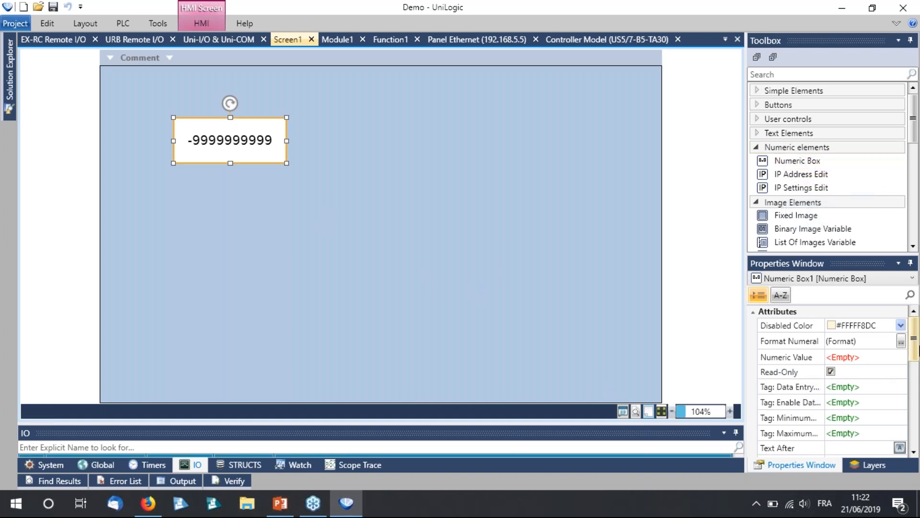
# - Reduce the Numeric Box's height slightly and link its Numeric Value to the Temperature piece tag
pyautogui.moveTo(919, 346); pyautogui.dragTo(919, 367)
pyautogui.click(864, 356)
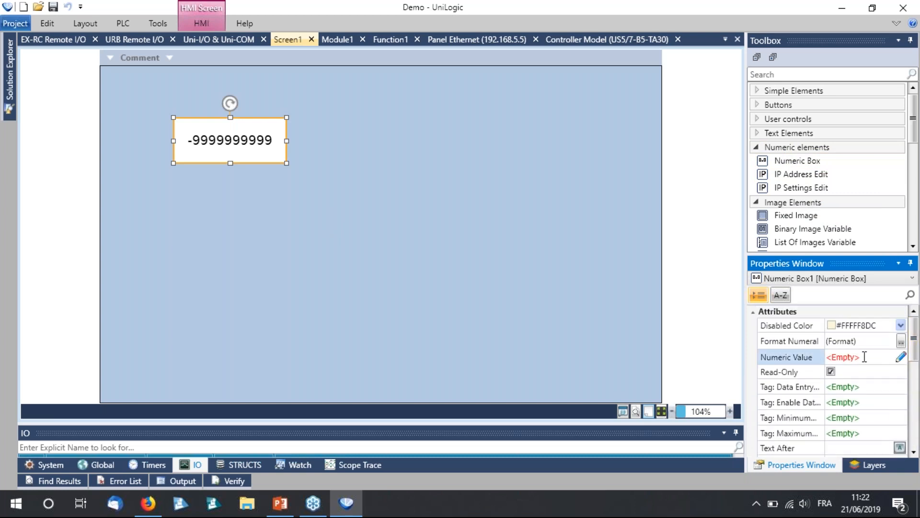
pyautogui.scroll(-3, 865, 357)
pyautogui.scroll(3, 863, 358)
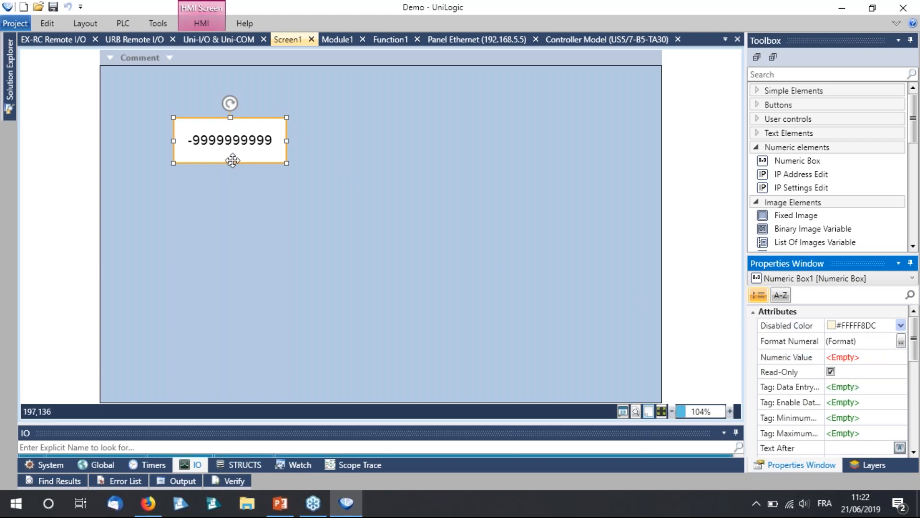
pyautogui.moveTo(230, 158); pyautogui.dragTo(230, 150)
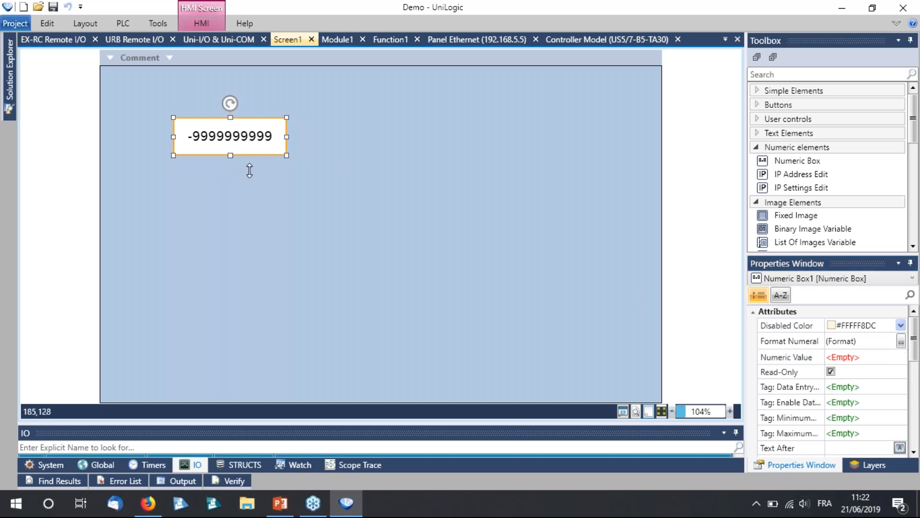
pyautogui.click(849, 357)
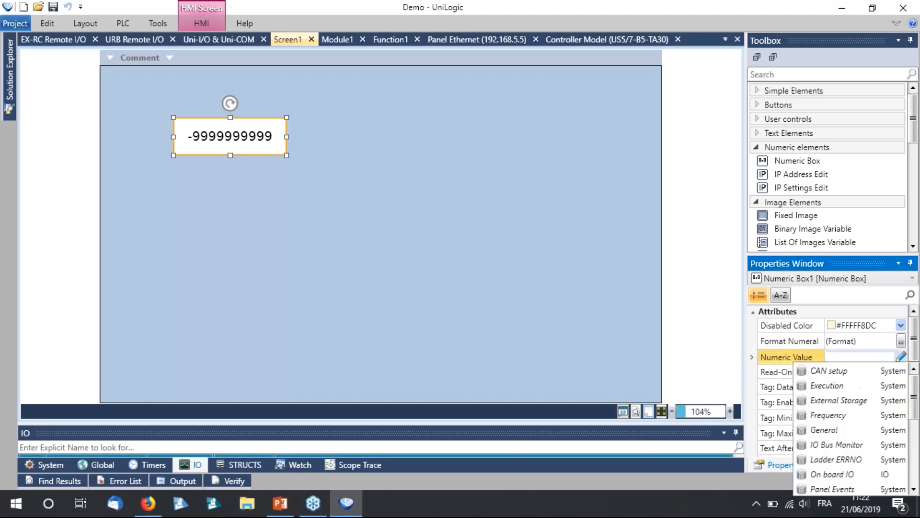
pyautogui.scroll(-3, 841, 446)
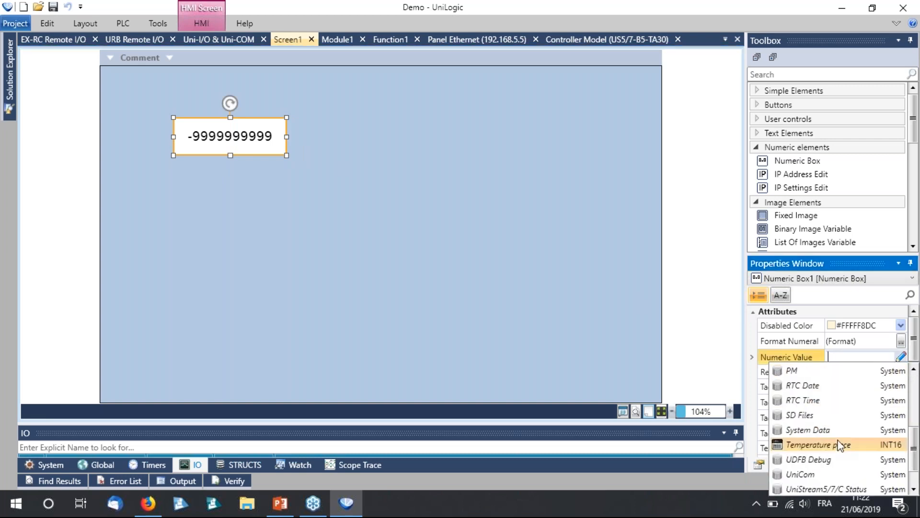
pyautogui.scroll(3, 841, 446)
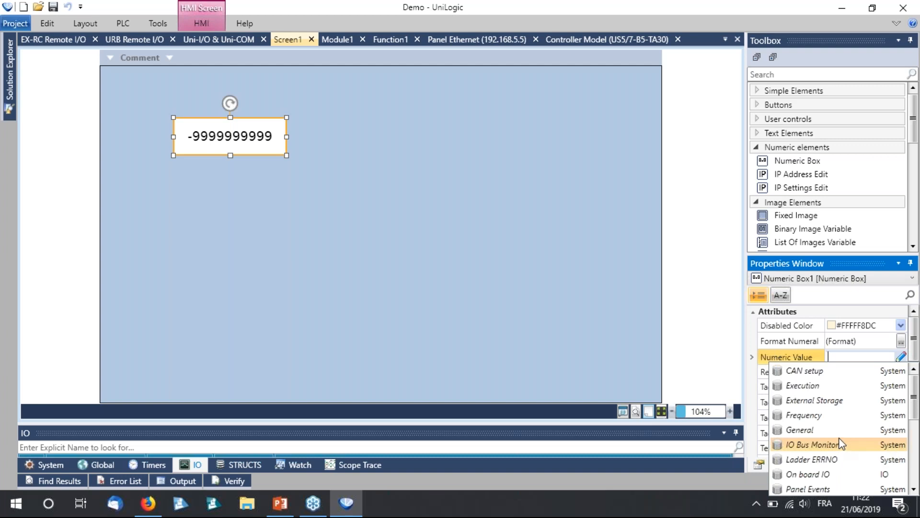
pyautogui.write('te')
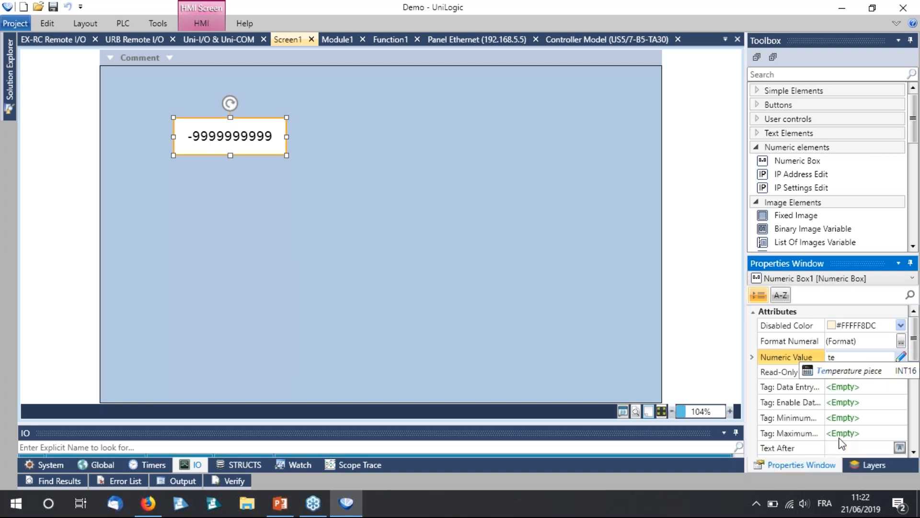
pyautogui.click(870, 373)
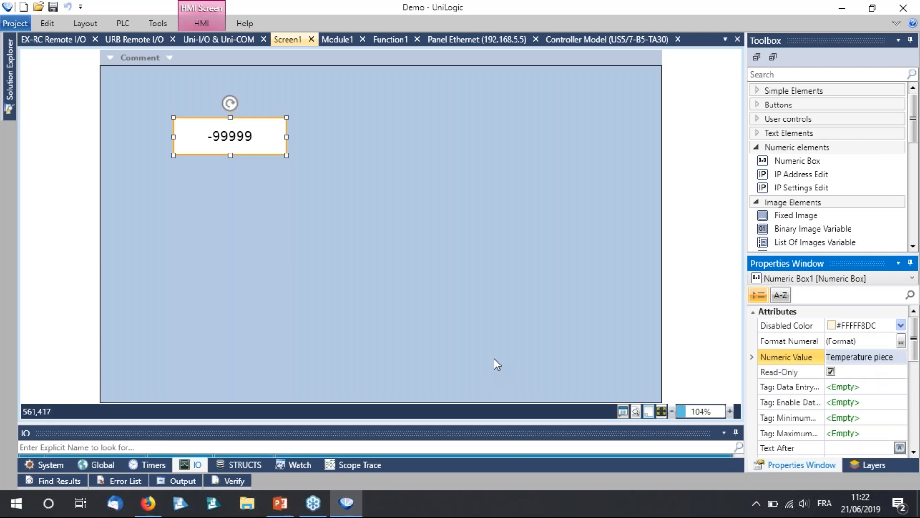
# - Set the Numeric Box's decimal point location to 1 and its Text After to °C
pyautogui.click(902, 342)
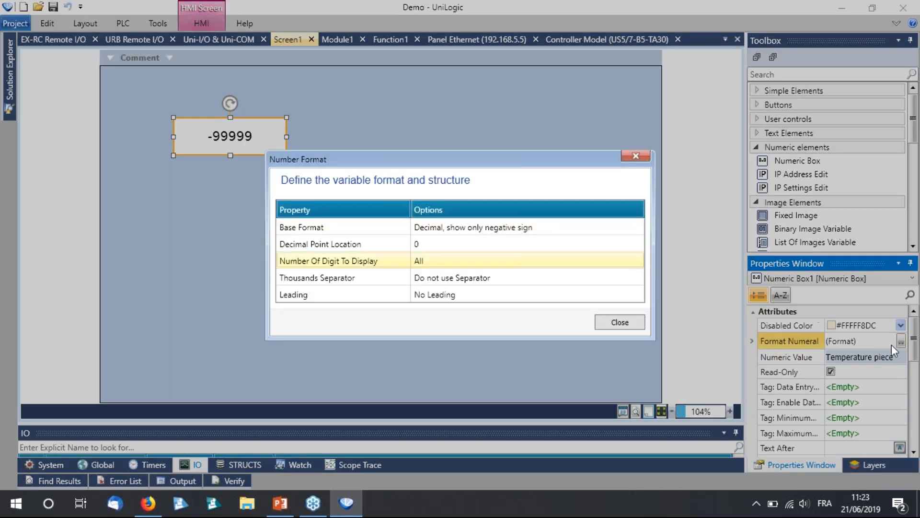
pyautogui.click(374, 244)
pyautogui.click(430, 244)
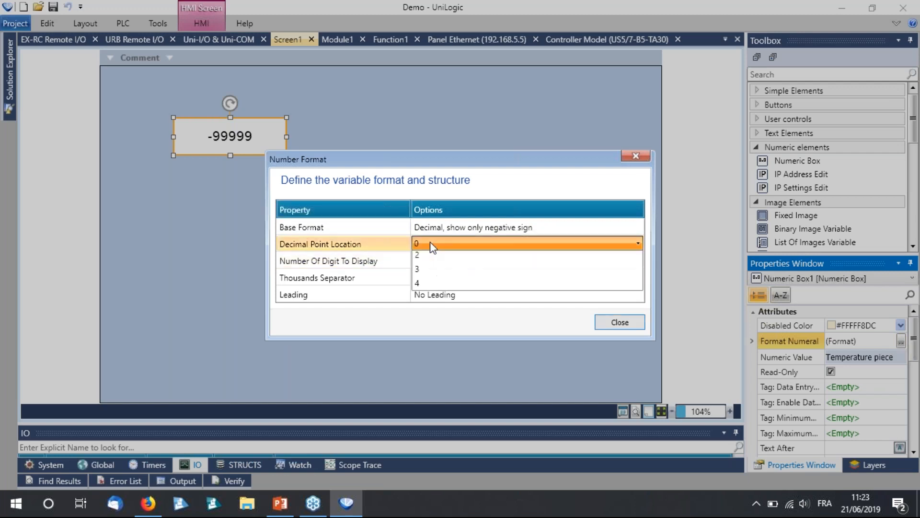
pyautogui.click(432, 274)
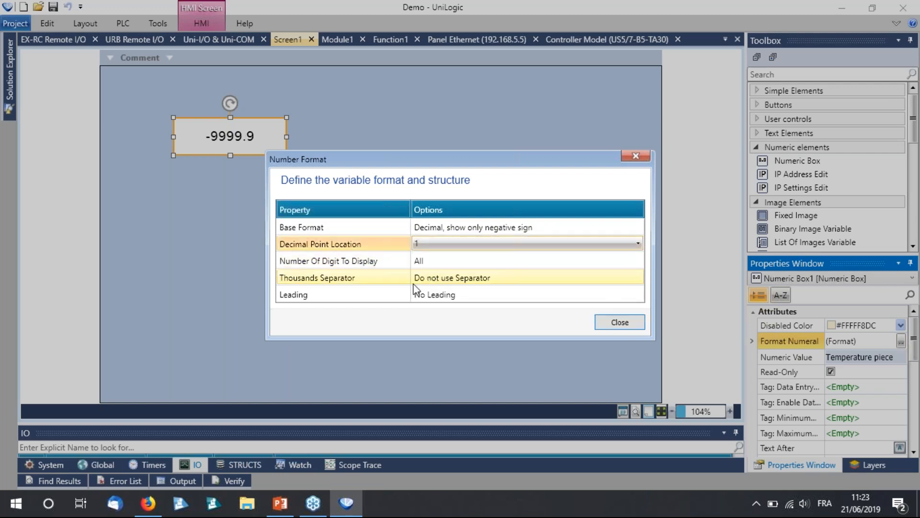
pyautogui.click(619, 323)
pyautogui.click(845, 447)
pyautogui.write('°C')
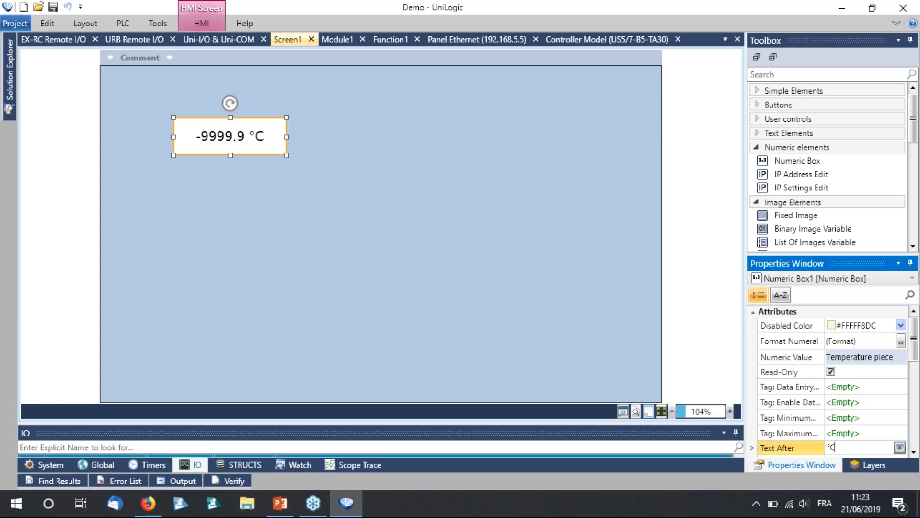
# - Reduce the Numeric Box's height further and move it to the lower edge of Screen1, just right of centre
pyautogui.click(237, 269)
pyautogui.click(230, 154)
pyautogui.moveTo(230, 155); pyautogui.dragTo(230, 148)
pyautogui.click(235, 234)
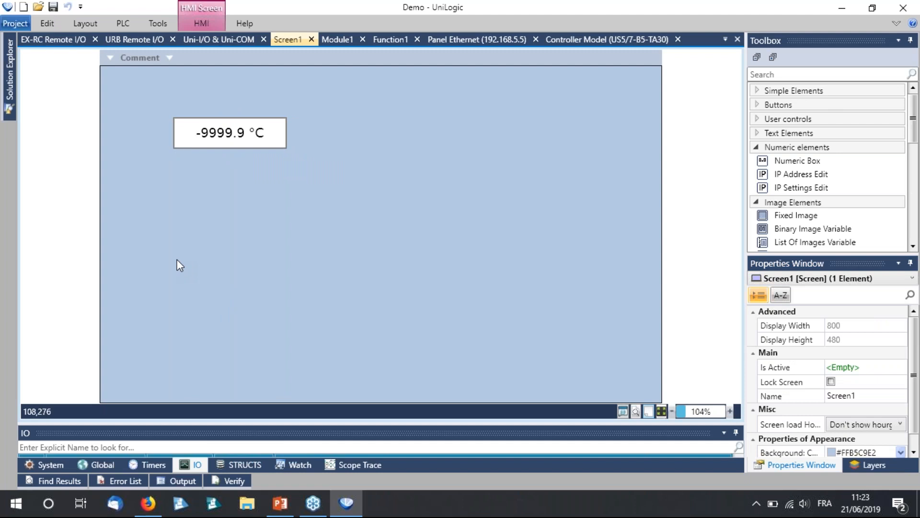
pyautogui.click(231, 131)
pyautogui.moveTo(392, 278); pyautogui.dragTo(441, 368)
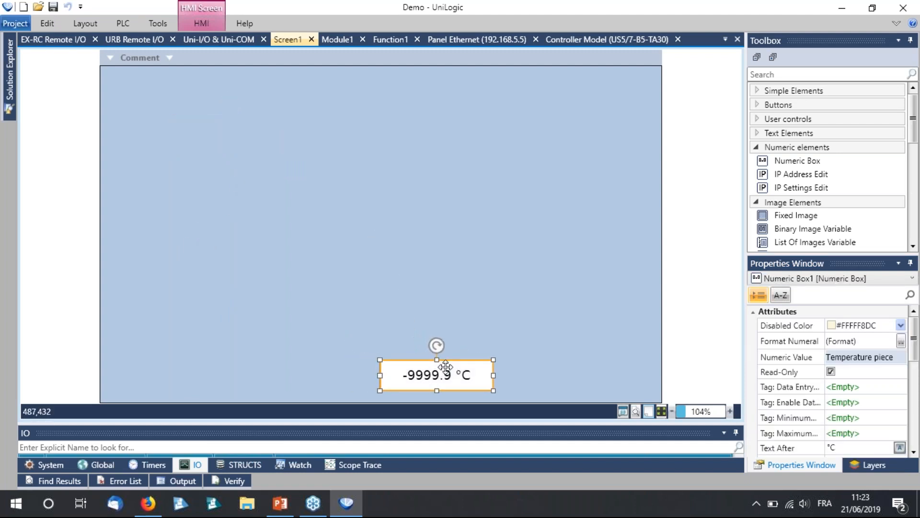
pyautogui.click(603, 271)
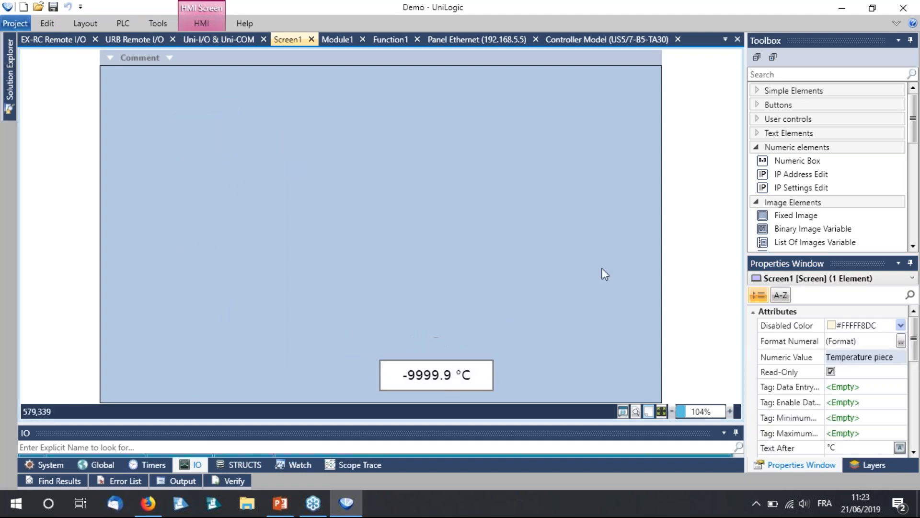
# - Place a Binary Text Variable near the centre of Screen1, above the temperature box
pyautogui.click(779, 148)
pyautogui.click(777, 163)
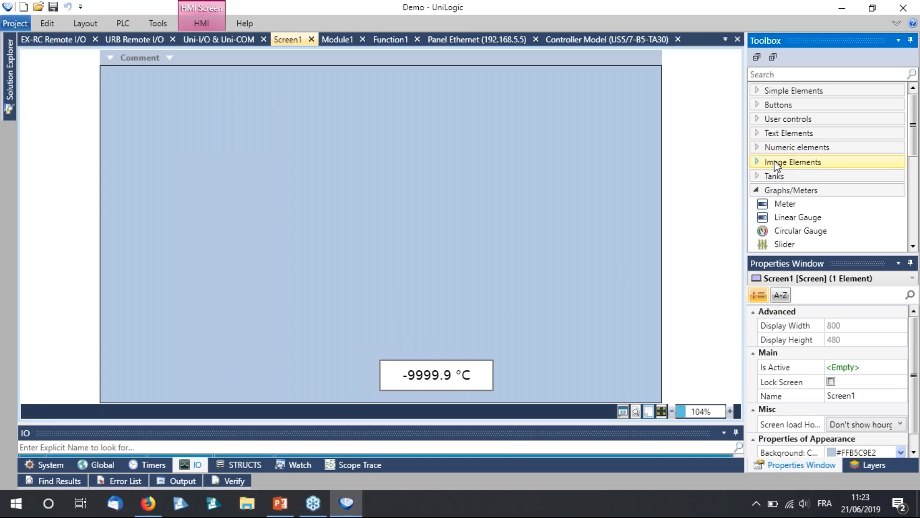
pyautogui.click(778, 132)
pyautogui.moveTo(796, 159); pyautogui.dragTo(414, 220)
pyautogui.click(842, 374)
pyautogui.click(845, 374)
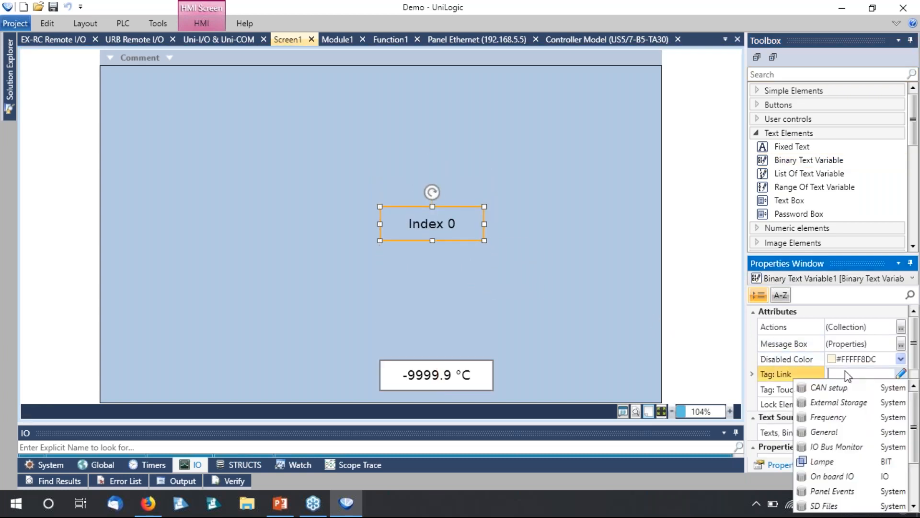
pyautogui.click(723, 364)
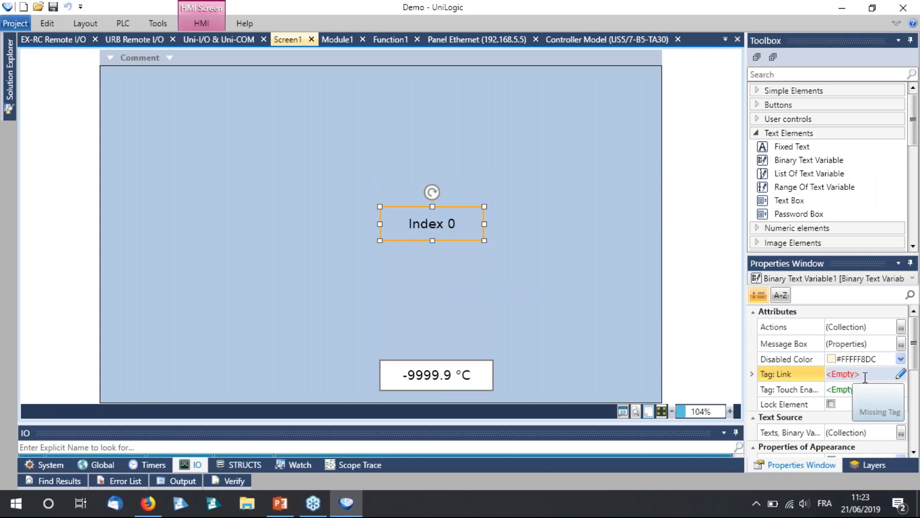
# - Set the Binary Text Variable's texts to OFF for index 0 and ON for index 1
pyautogui.click(901, 433)
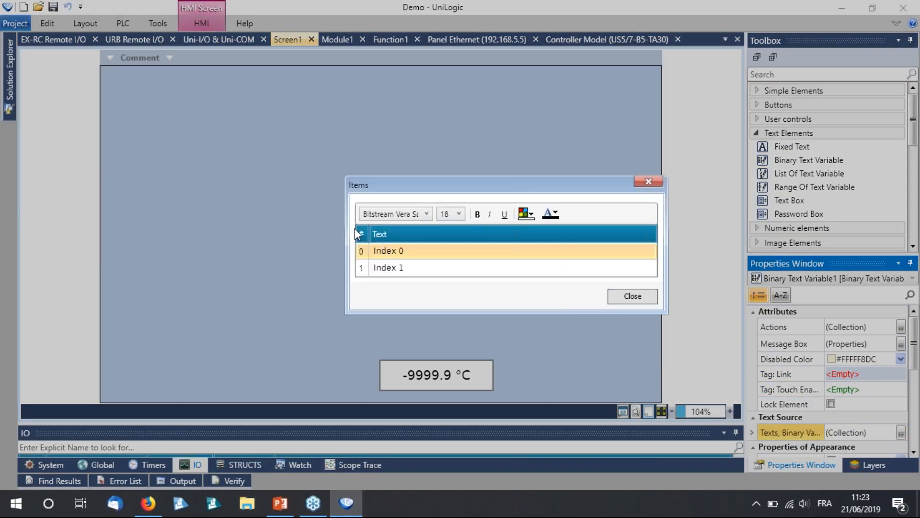
pyautogui.write('OFF')
pyautogui.click(411, 267)
pyautogui.write('ON')
# - Give the OFF text a red background and the ON text a green background
pyautogui.click(400, 254)
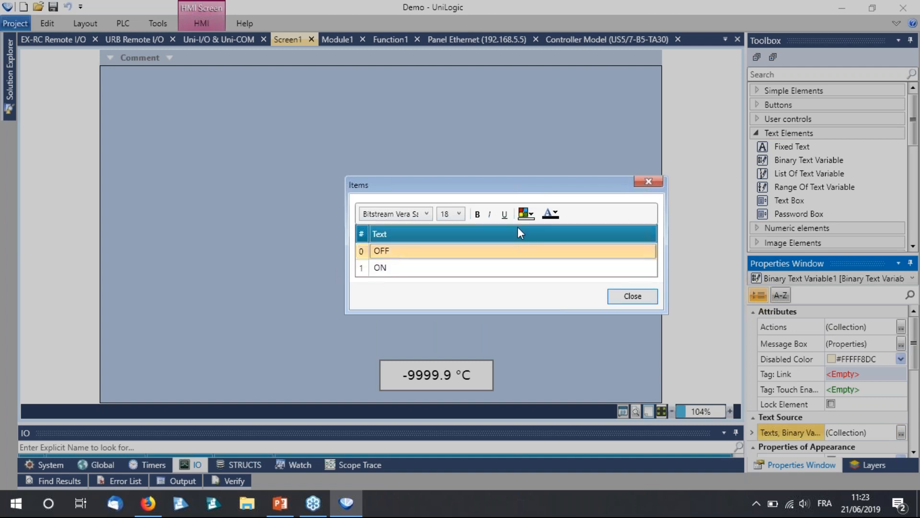
pyautogui.click(527, 213)
pyautogui.click(547, 335)
pyautogui.click(424, 267)
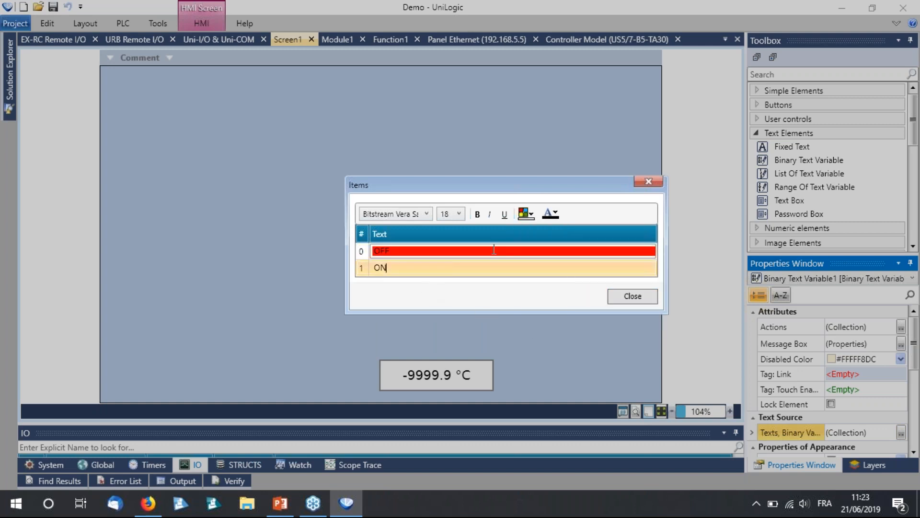
pyautogui.click(526, 214)
pyautogui.click(630, 332)
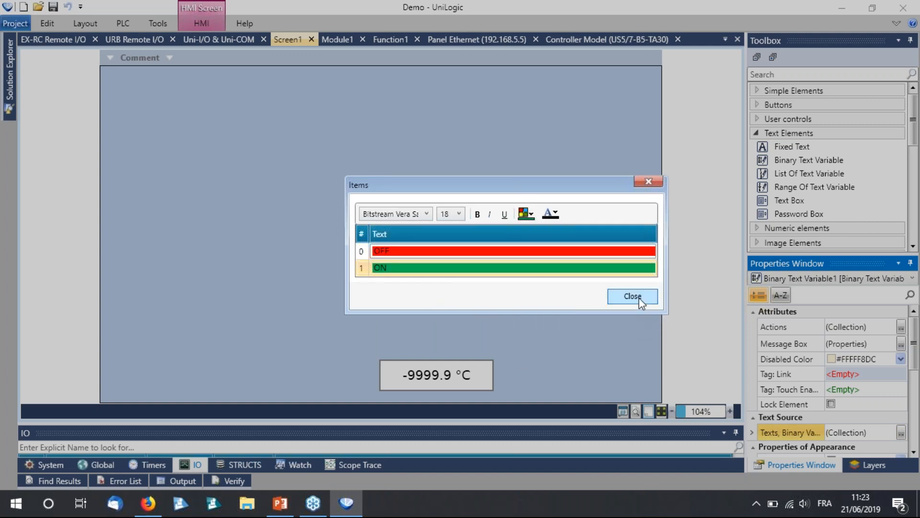
pyautogui.click(639, 297)
# - Link the Binary Text Variable to the Lampe tag and shrink the element slightly
pyautogui.click(860, 374)
pyautogui.write('lamp')
pyautogui.click(863, 387)
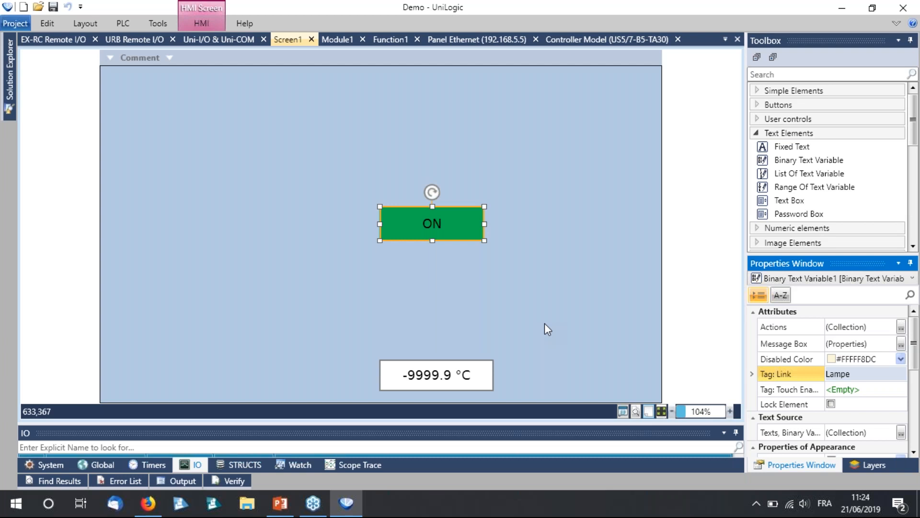
pyautogui.click(531, 318)
pyautogui.click(469, 240)
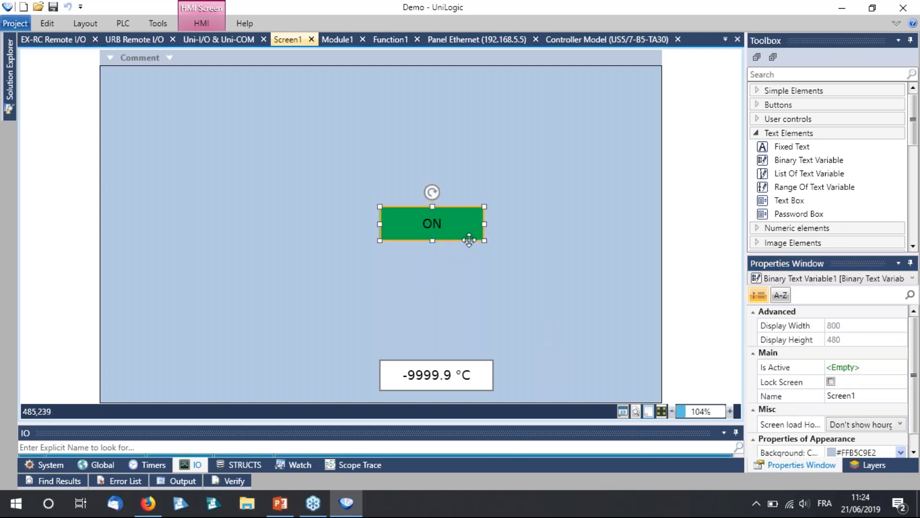
pyautogui.moveTo(484, 241); pyautogui.dragTo(478, 238)
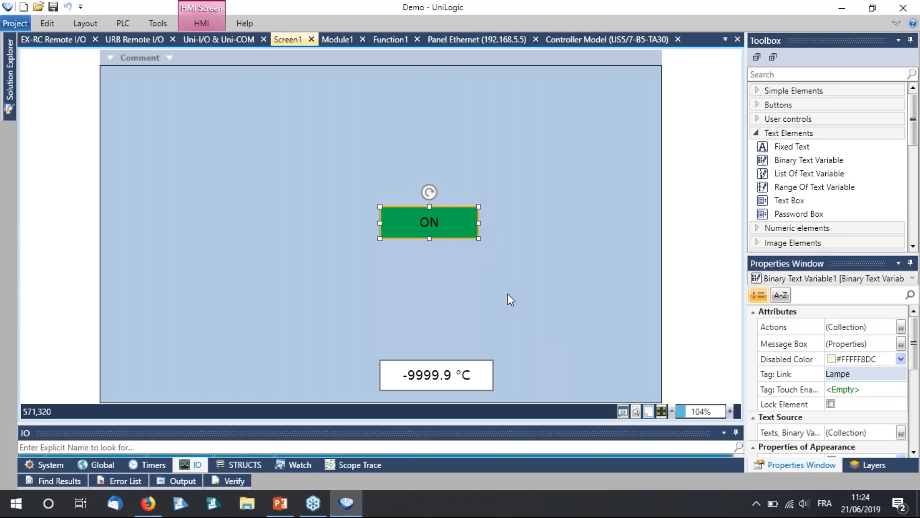
# - Add a Toggle Bit action on Lampe to the Binary Text Variable and move the element to the left of the temperature box
pyautogui.click(901, 328)
pyautogui.click(414, 232)
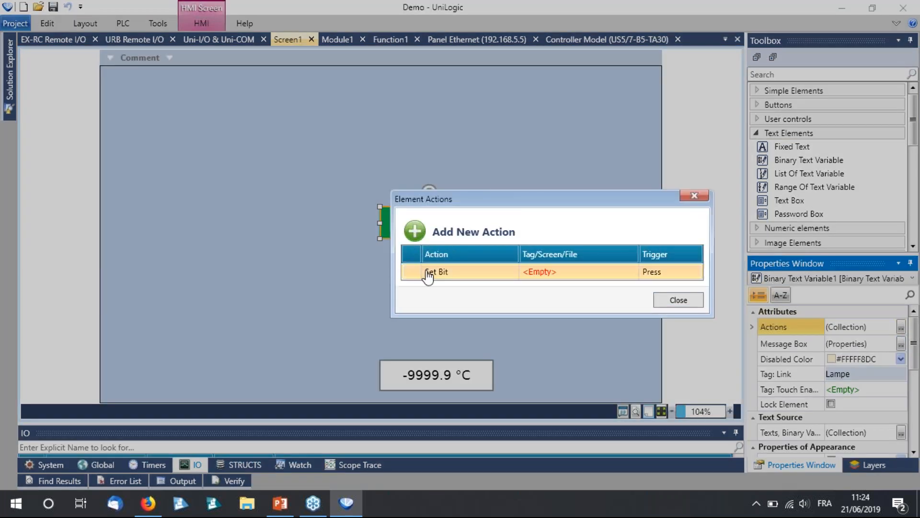
pyautogui.click(457, 277)
pyautogui.click(457, 277)
pyautogui.scroll(-1, 477, 370)
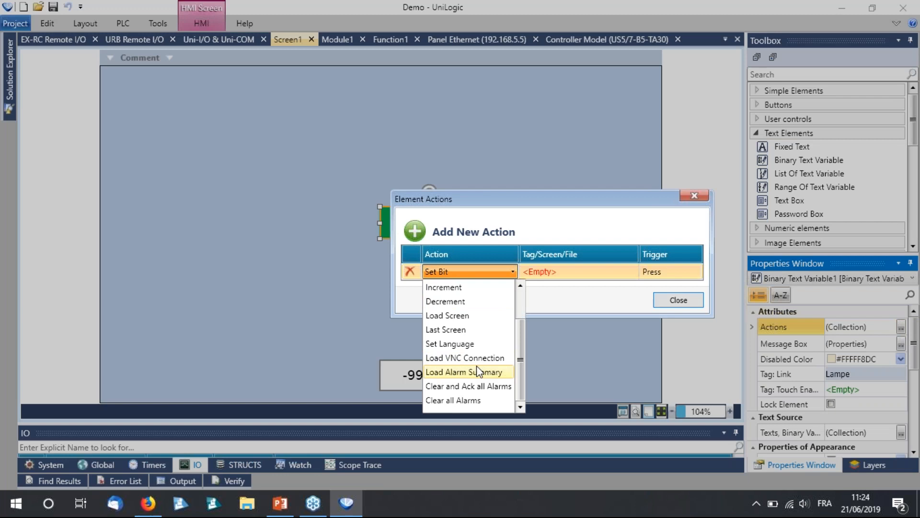
pyautogui.scroll(1, 478, 371)
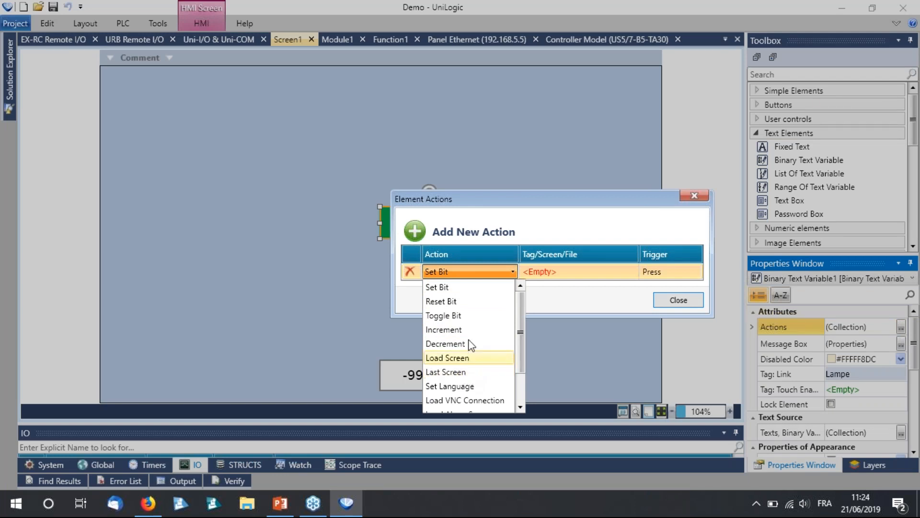
pyautogui.click(450, 314)
pyautogui.click(551, 271)
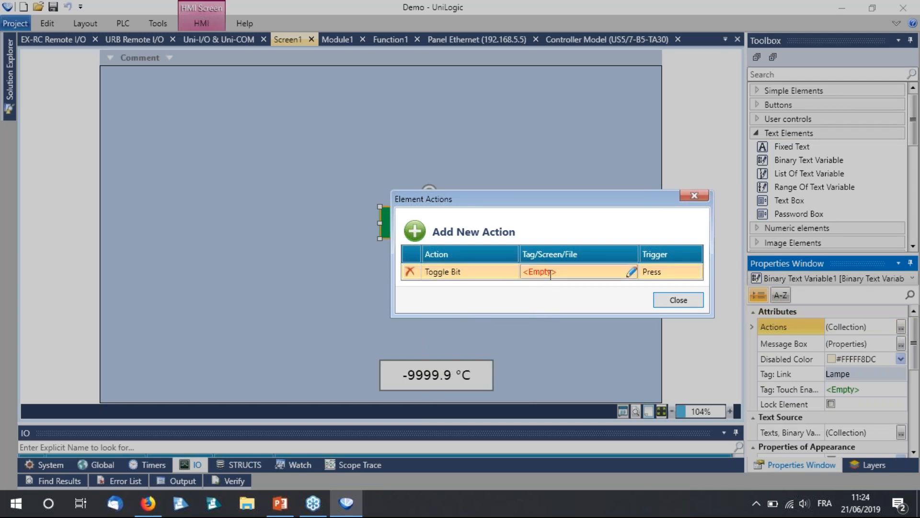
pyautogui.click(551, 285)
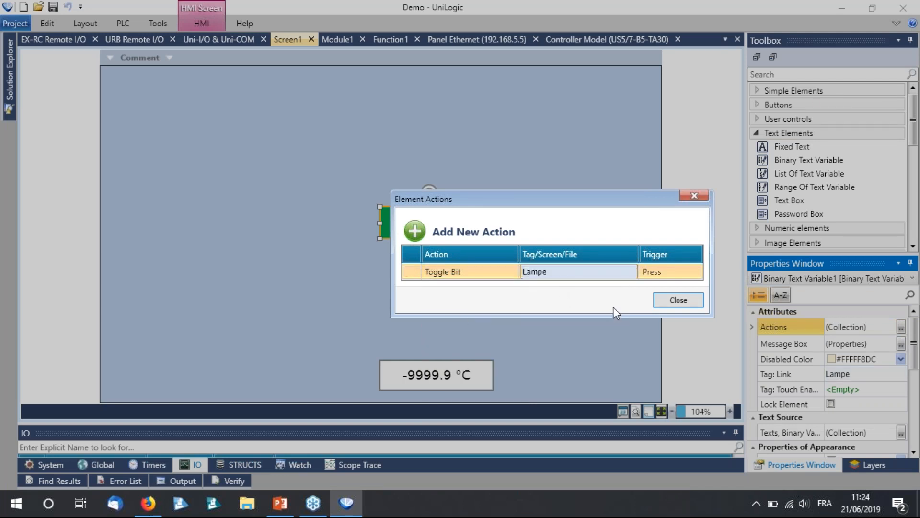
pyautogui.click(678, 300)
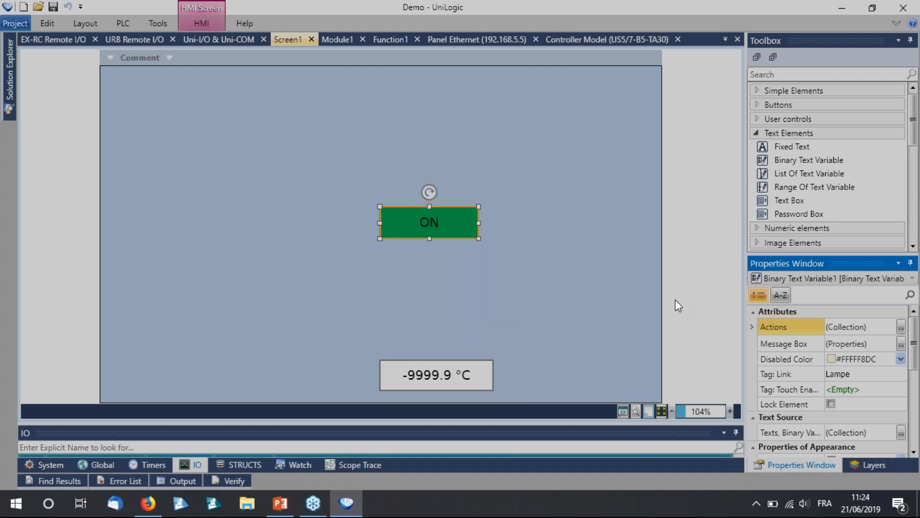
pyautogui.moveTo(418, 215); pyautogui.dragTo(300, 367)
pyautogui.click(243, 246)
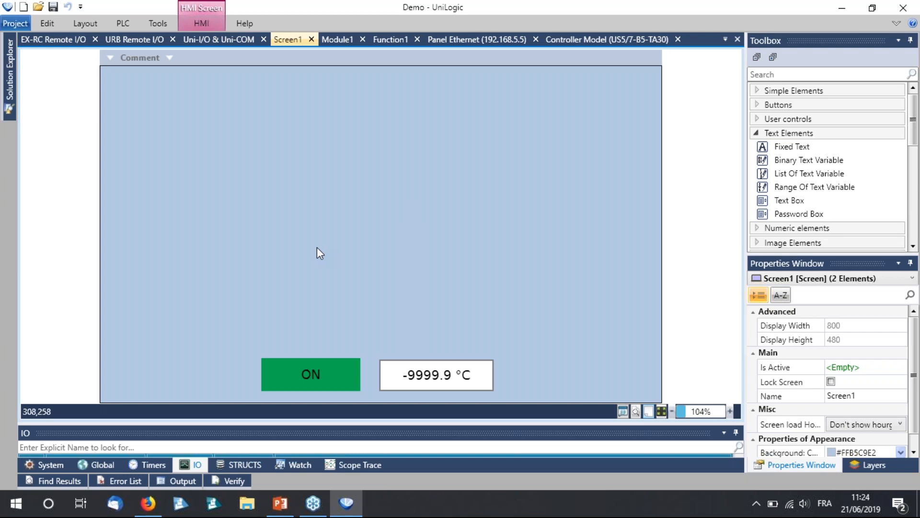
# - Add a Trend graph from the Graphs/Meters elements to the upper left area of Screen1
pyautogui.click(767, 133)
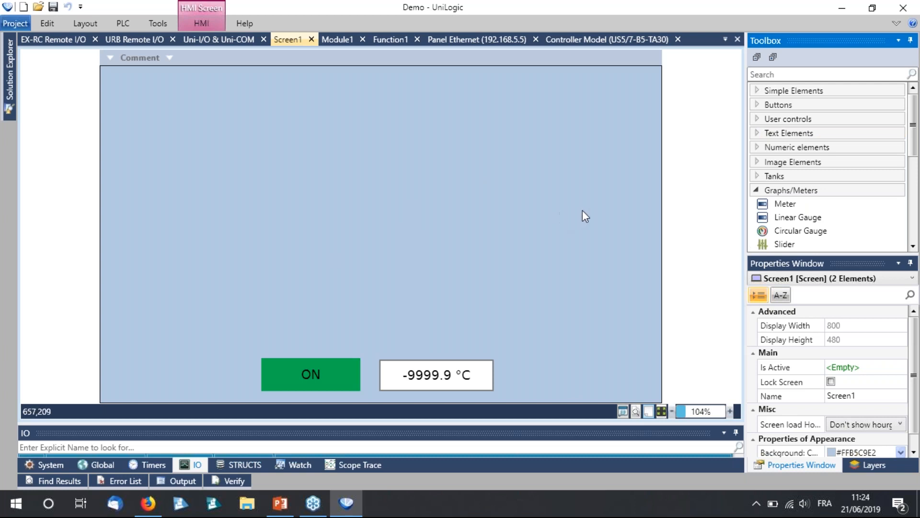
pyautogui.click(757, 190)
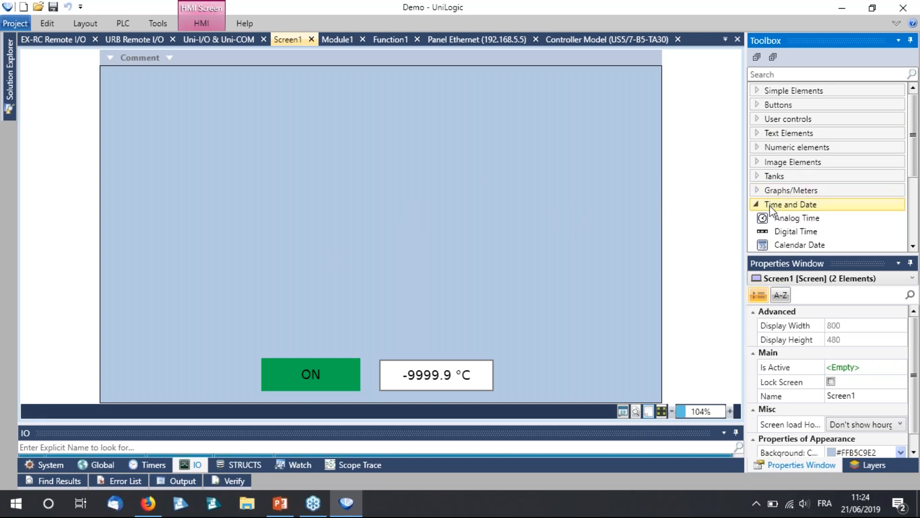
pyautogui.click(769, 205)
pyautogui.click(769, 233)
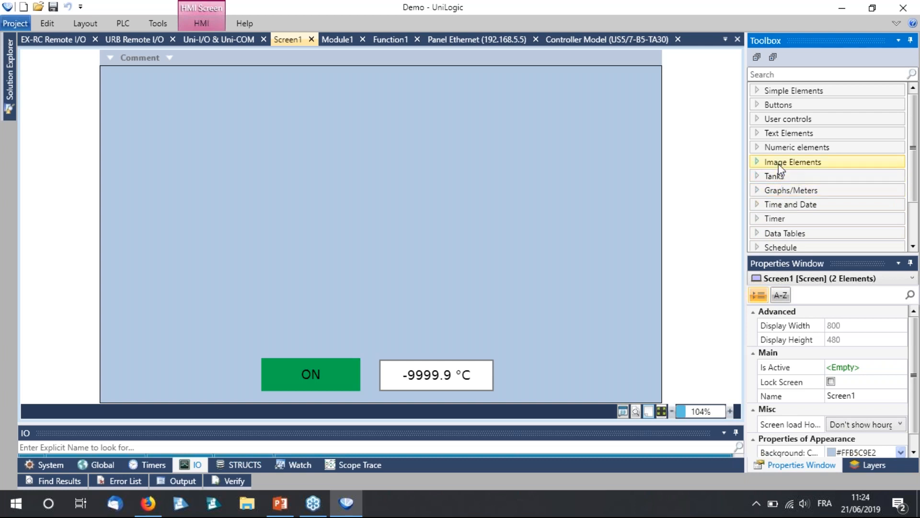
pyautogui.scroll(-2, 779, 164)
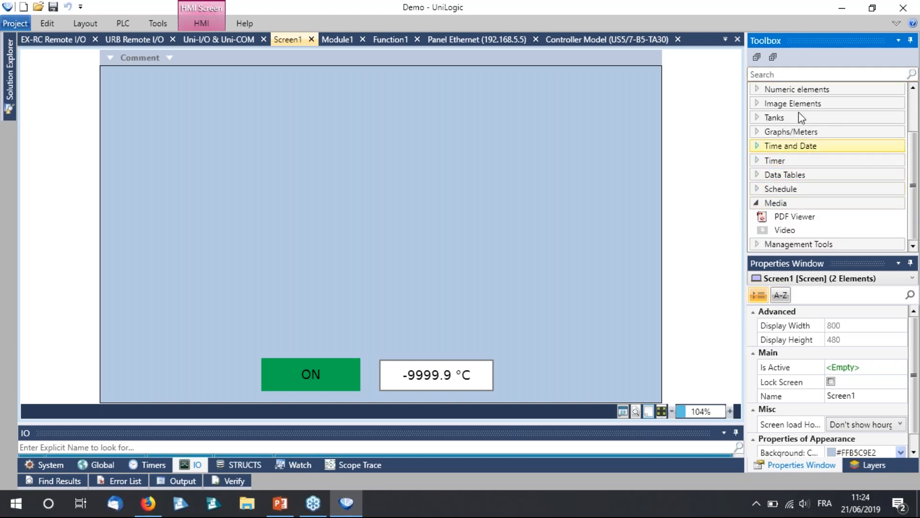
pyautogui.click(782, 135)
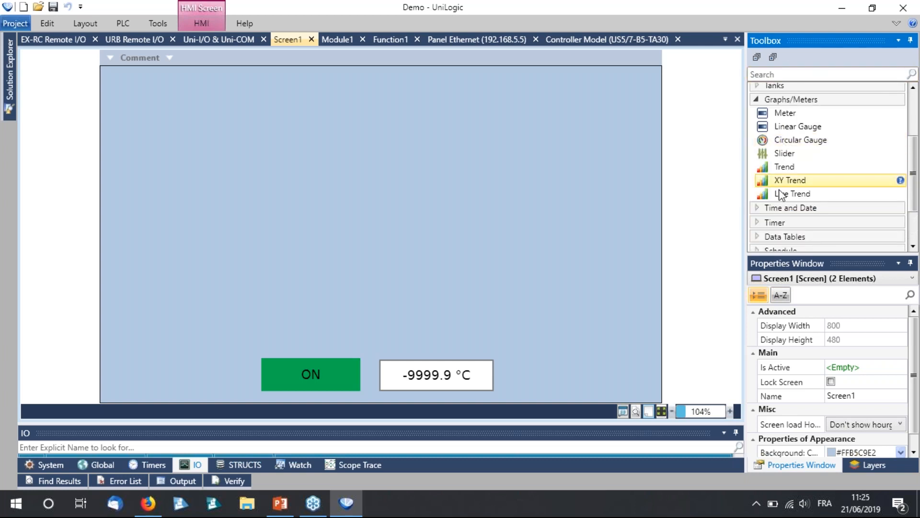
pyautogui.moveTo(777, 166); pyautogui.dragTo(132, 79)
# - Enlarge the Trend so it spans nearly the full screen width and reaches down to just above the ON and temperature elements
pyautogui.moveTo(458, 178); pyautogui.dragTo(654, 178)
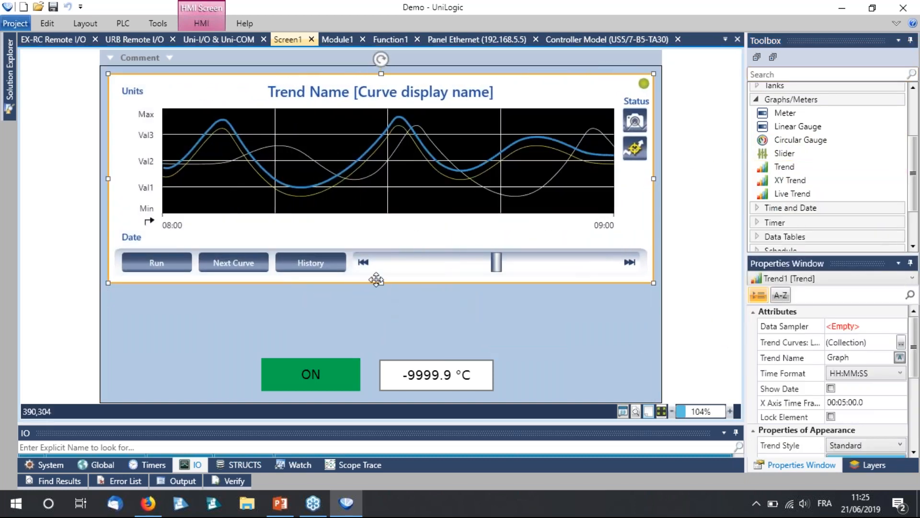
pyautogui.moveTo(381, 283); pyautogui.dragTo(381, 348)
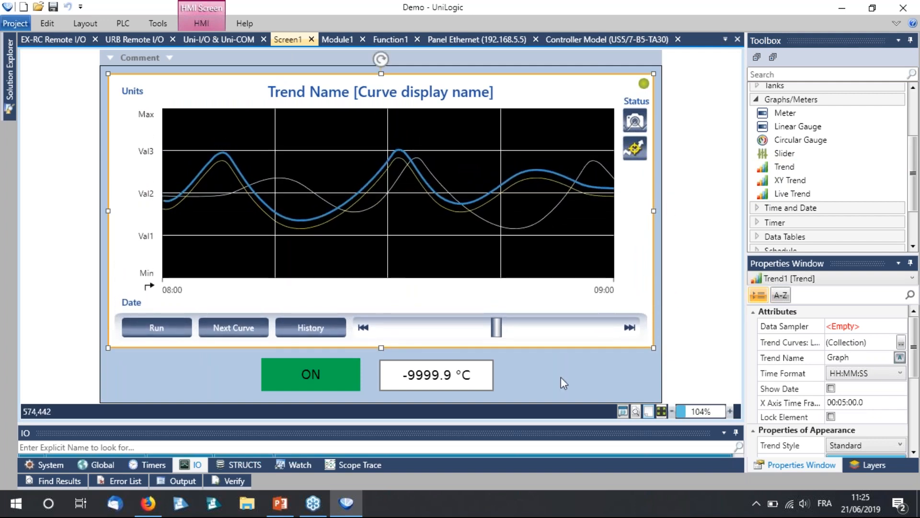
pyautogui.click(561, 373)
pyautogui.click(538, 243)
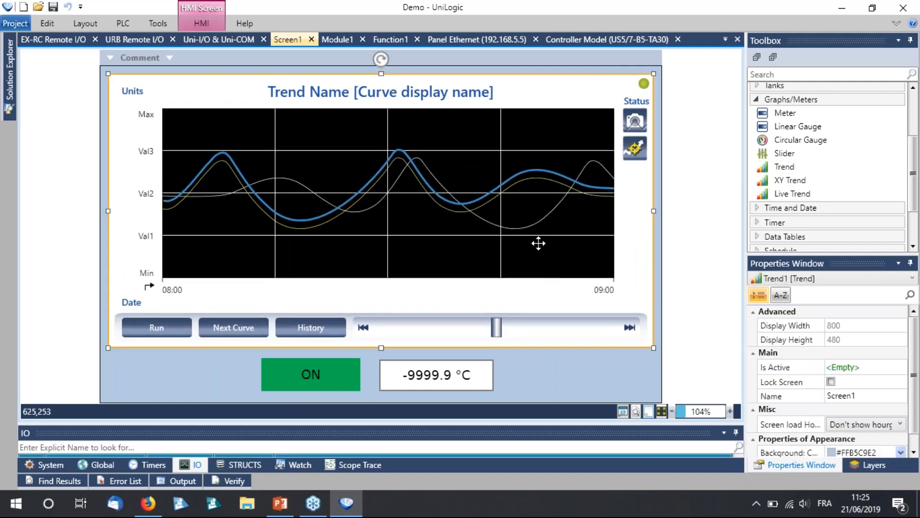
pyautogui.scroll(-5, 815, 401)
pyautogui.scroll(5, 870, 405)
pyautogui.click(852, 327)
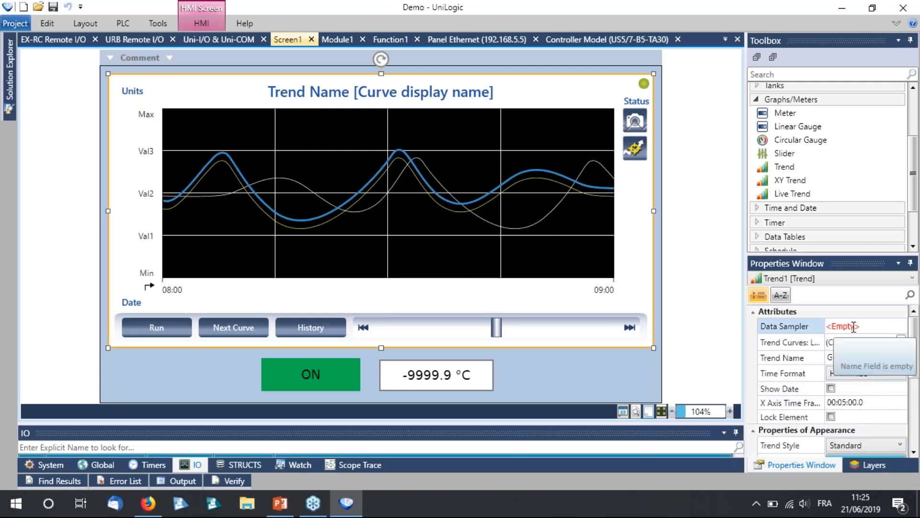
pyautogui.click(854, 326)
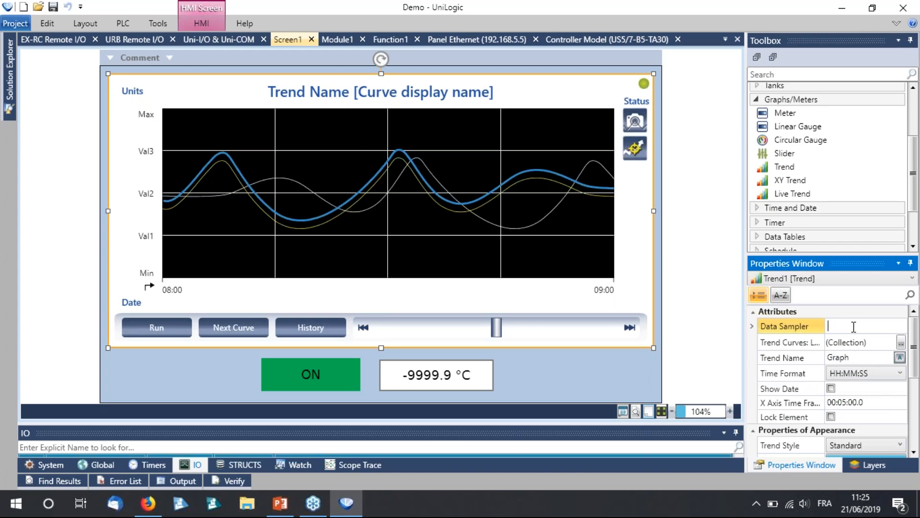
pyautogui.click(804, 330)
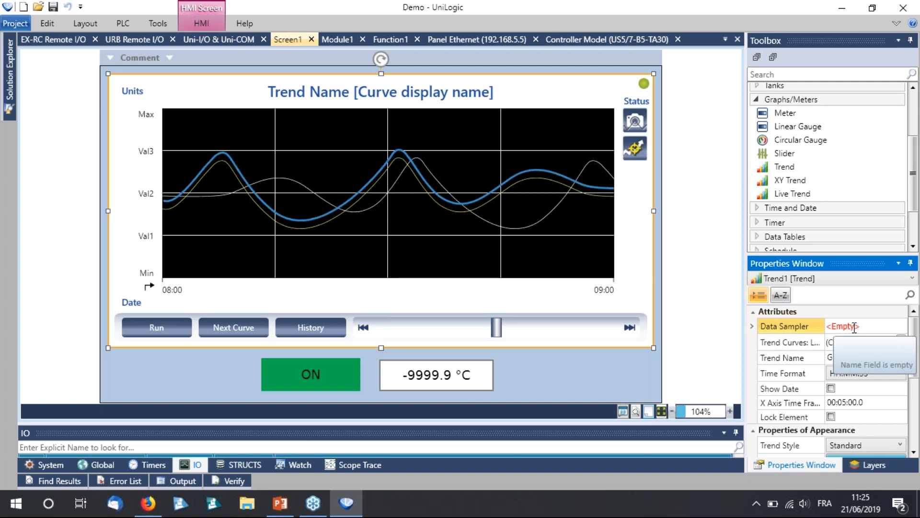
# - Create a new data sampler under Data Sampling and set its folder name to SD
pyautogui.click(11, 94)
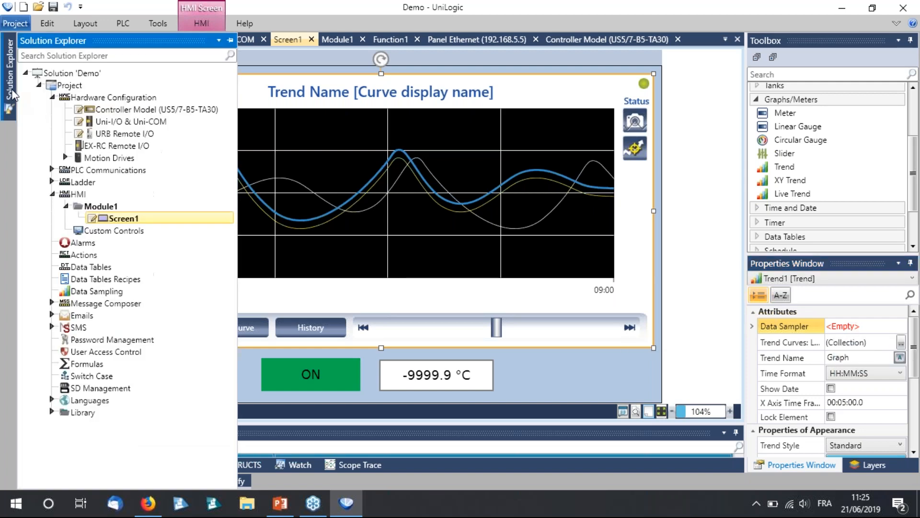
pyautogui.doubleClick(97, 293)
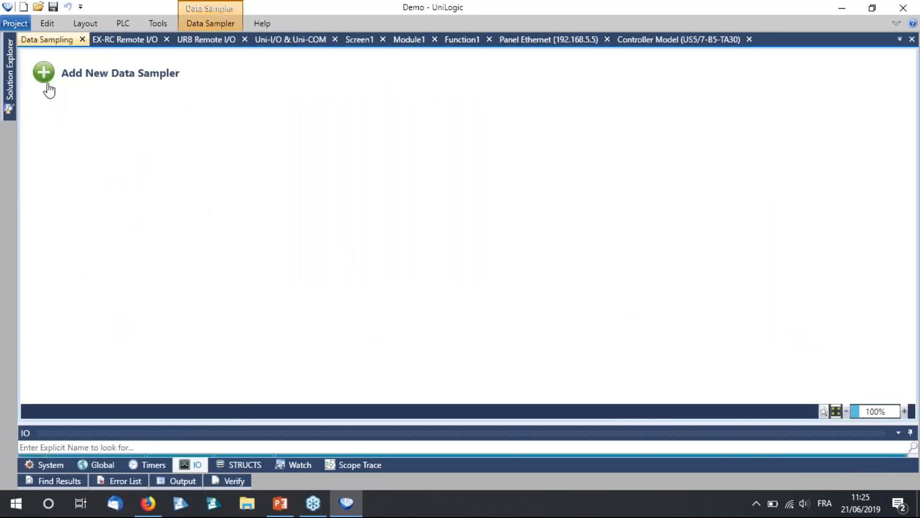
pyautogui.click(44, 75)
pyautogui.doubleClick(87, 164)
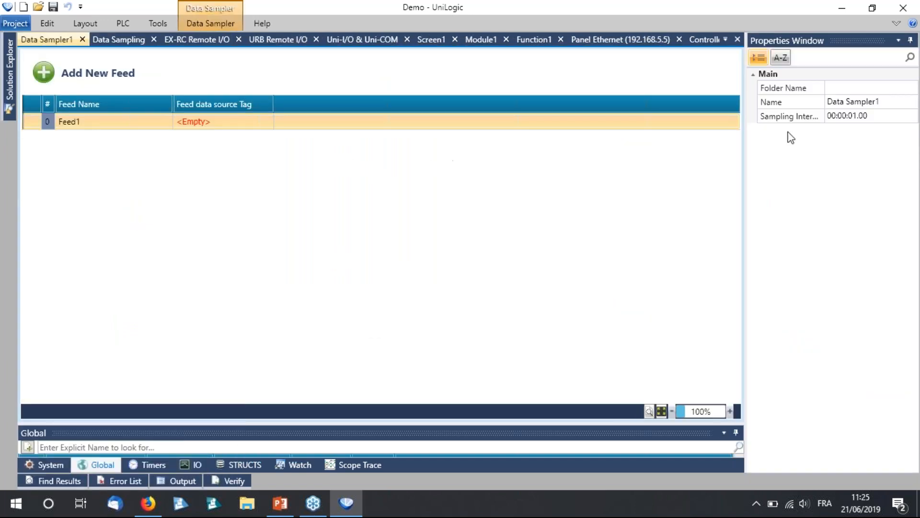
pyautogui.click(842, 89)
pyautogui.write('SD')
# - Set the Temperature piece tag as the data source of Feed1
pyautogui.click(196, 124)
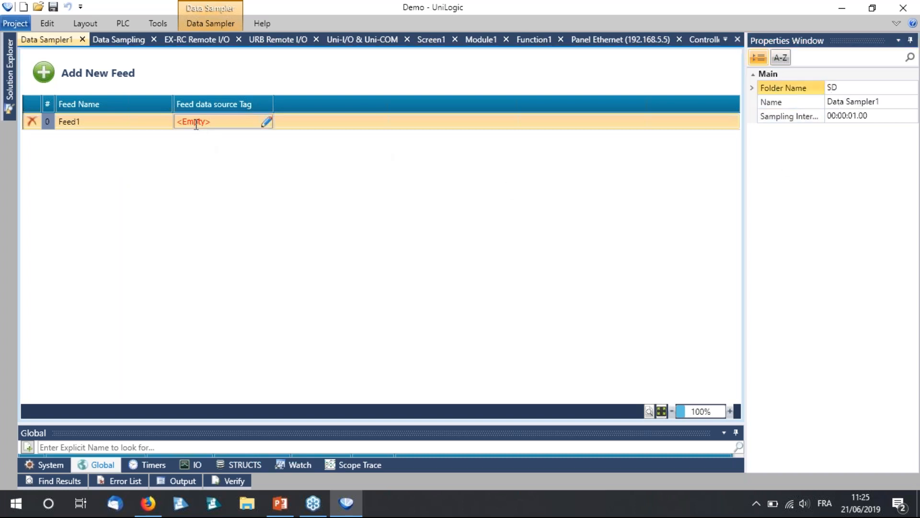
pyautogui.click(196, 124)
pyautogui.write('te')
pyautogui.click(211, 139)
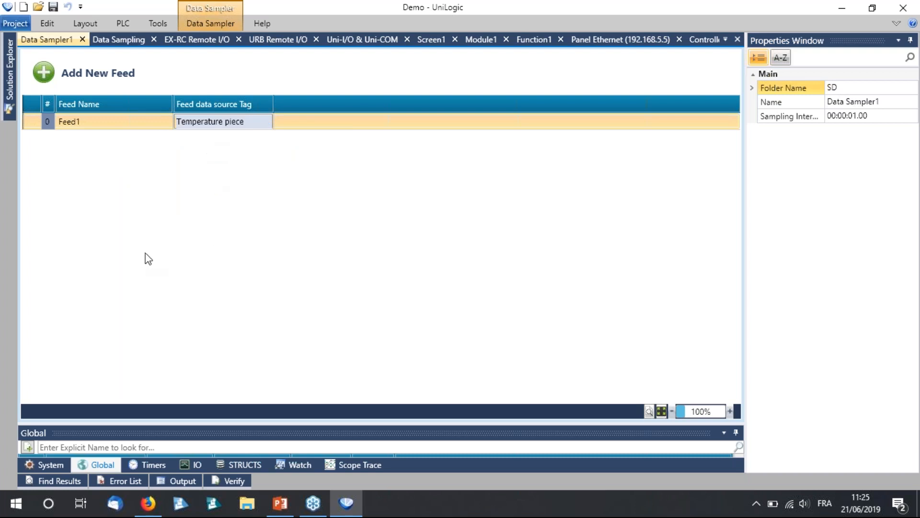
# - Rename the data sampler as Data Sampler
pyautogui.click(889, 102)
pyautogui.press('BackSpace')
pyautogui.press('Return')
pyautogui.click(139, 157)
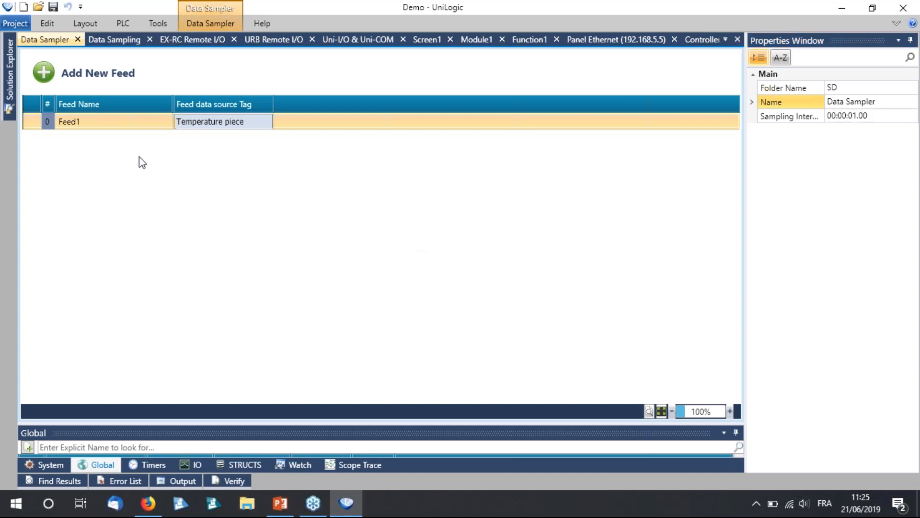
# - Return to Screen1 and assign Data Sampler as the Trend's data sampler
pyautogui.click(429, 44)
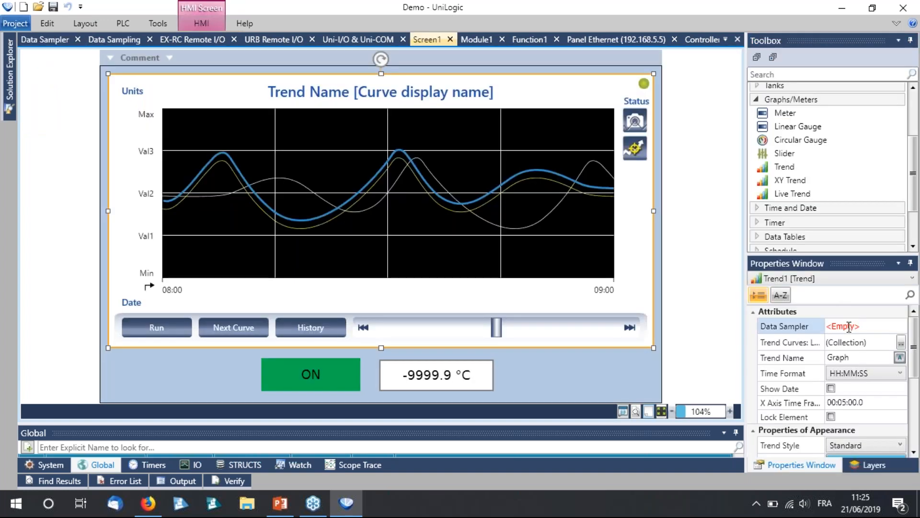
pyautogui.click(843, 326)
pyautogui.click(850, 341)
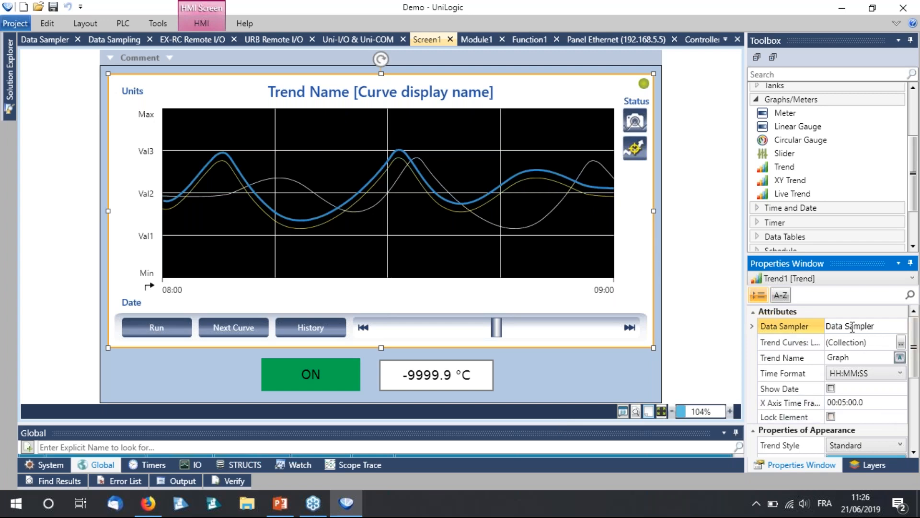
# - Set the maximum value of the Trend's Feed1 curve to #500
pyautogui.click(901, 342)
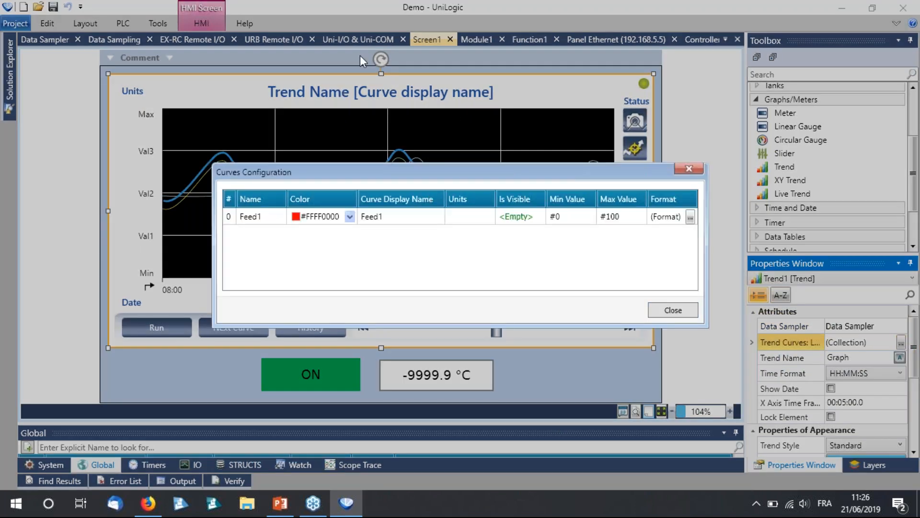
pyautogui.click(616, 216)
pyautogui.click(616, 217)
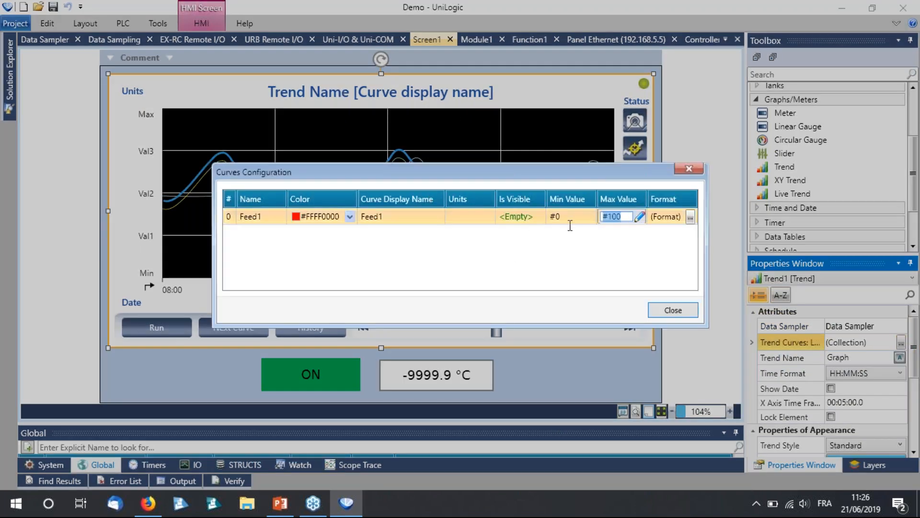
pyautogui.write('#500')
pyautogui.press('Return')
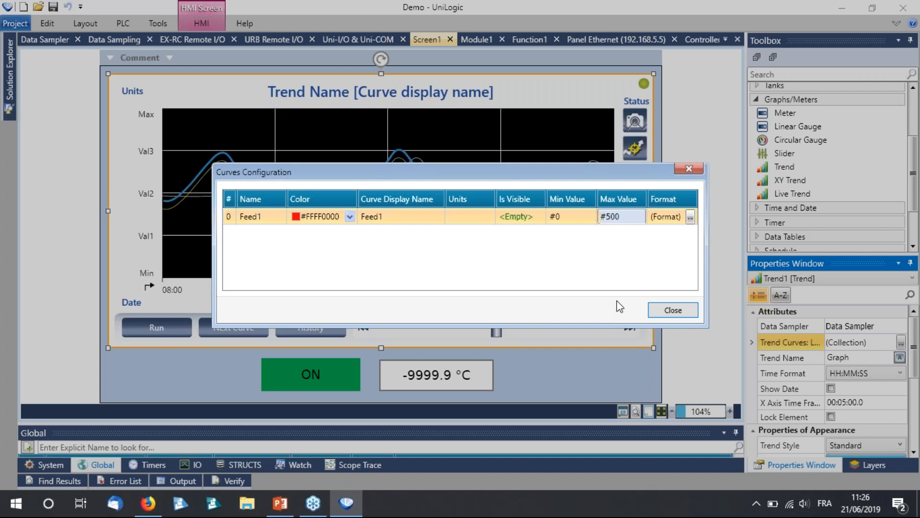
# - Set the decimal point location to 1 in the Feed1 curve's number format
pyautogui.click(690, 217)
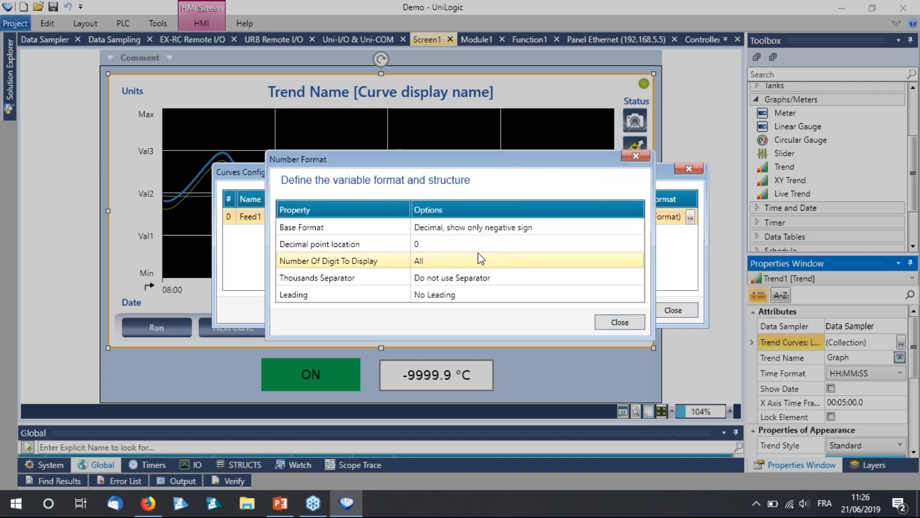
pyautogui.click(477, 244)
pyautogui.click(449, 272)
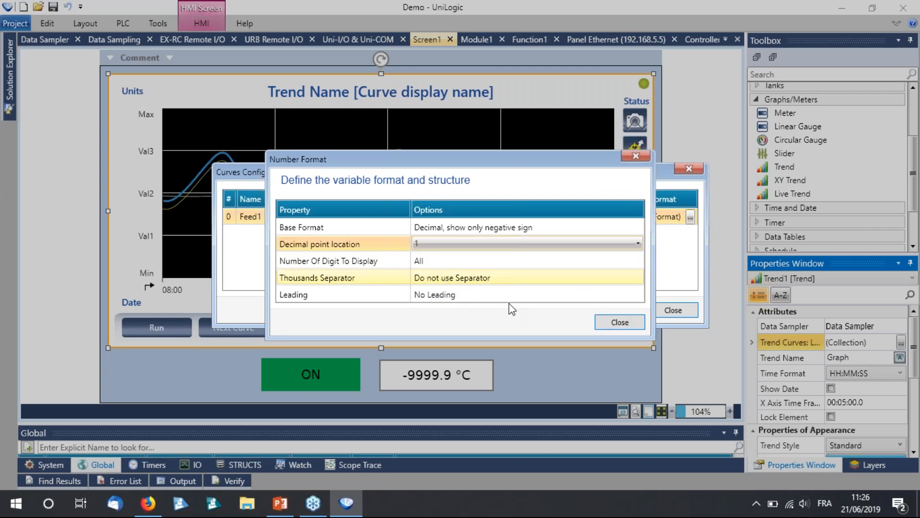
pyautogui.click(619, 323)
# - Set the Feed1 curve's units to °C and close the curves configuration
pyautogui.click(470, 215)
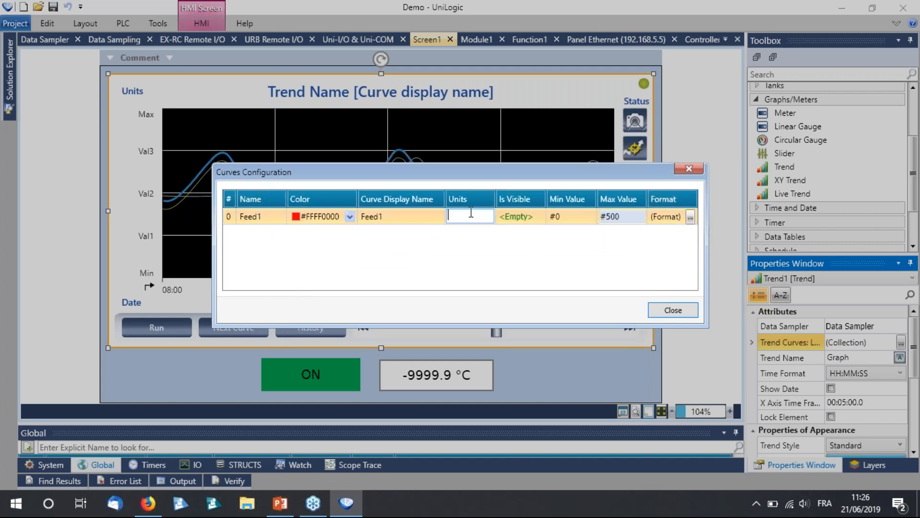
pyautogui.write('°C')
pyautogui.click(462, 263)
pyautogui.click(688, 311)
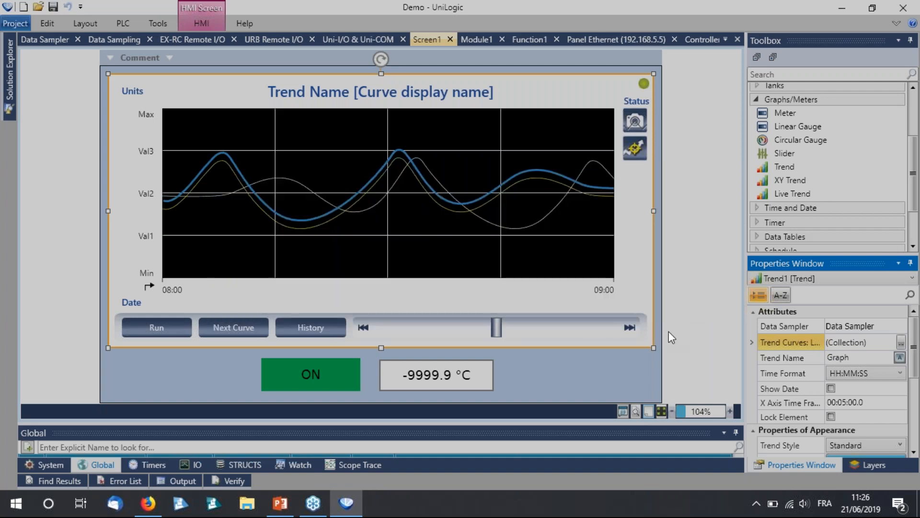
pyautogui.click(587, 380)
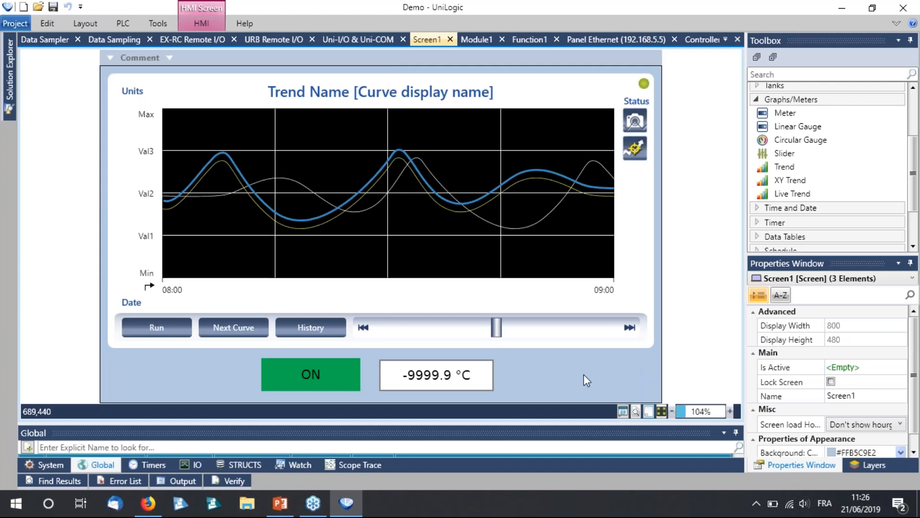
# - Collapse the solution tree, open the project's Alarms and add a new alarm group
pyautogui.click(11, 89)
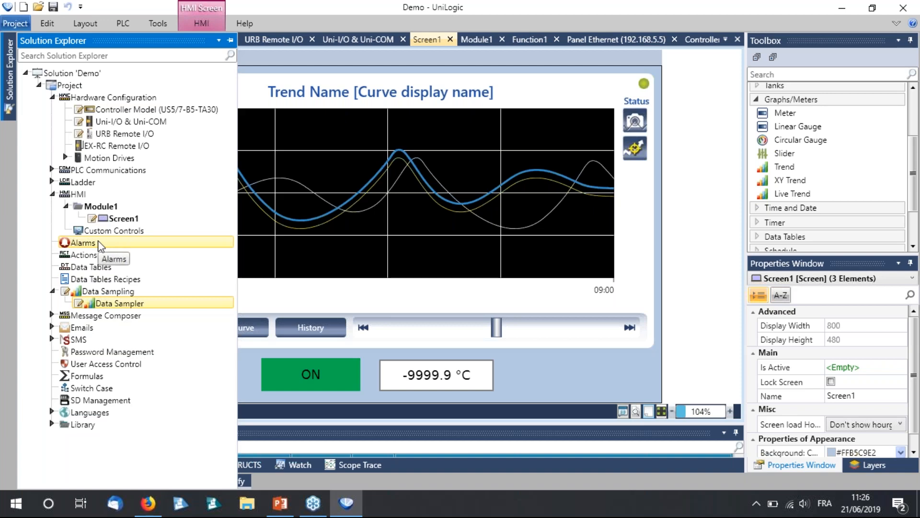
pyautogui.rightClick(94, 73)
pyautogui.click(114, 99)
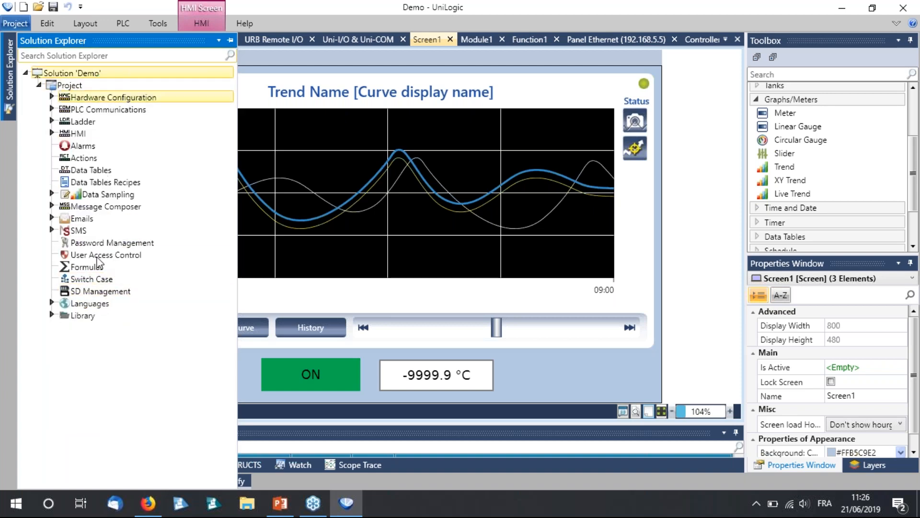
pyautogui.doubleClick(91, 147)
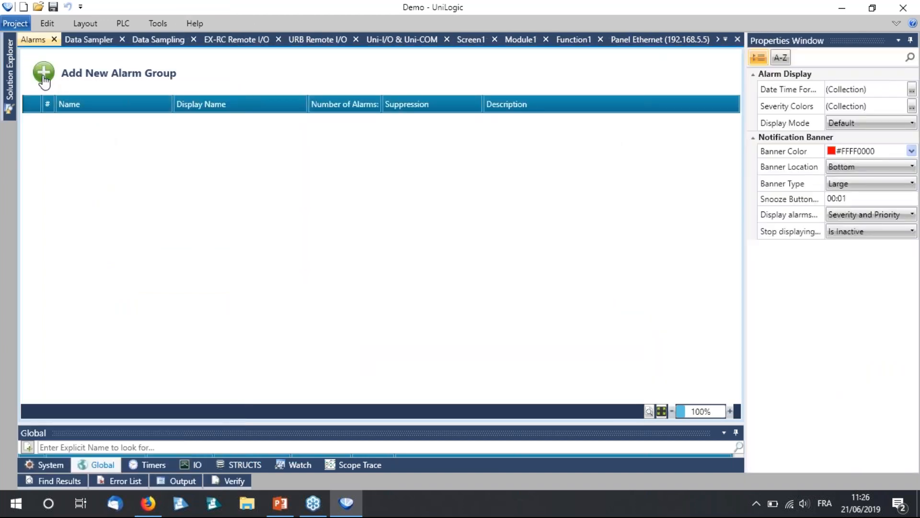
pyautogui.click(43, 77)
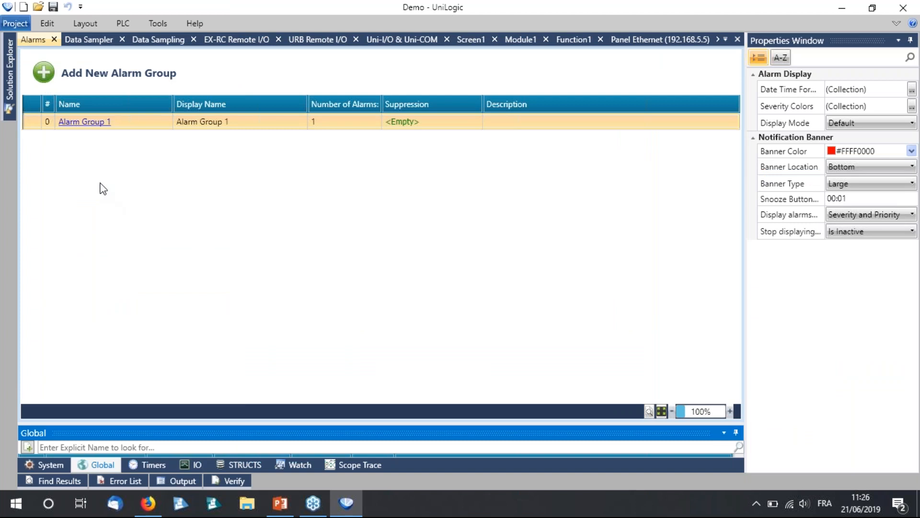
# - Open the new alarm group and set its first alarm's display name to Temperature haute
pyautogui.click(87, 123)
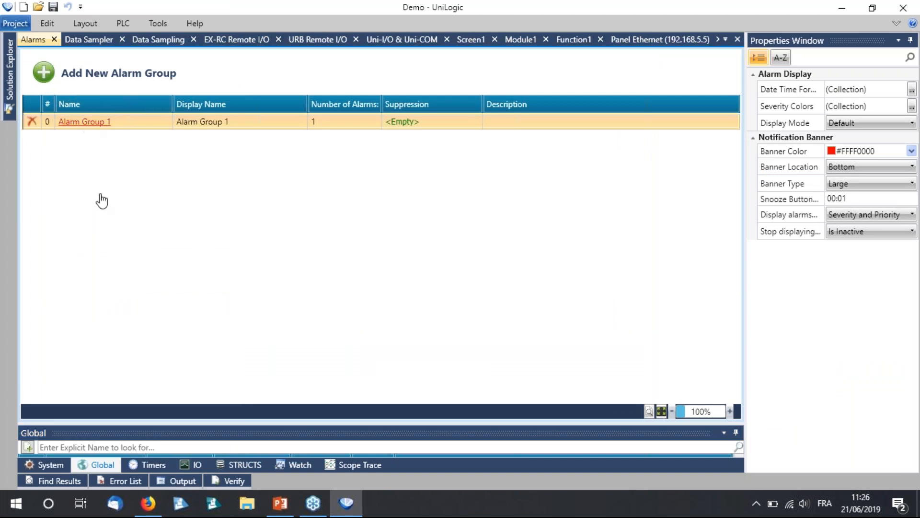
pyautogui.click(228, 121)
pyautogui.moveTo(228, 121); pyautogui.dragTo(194, 226)
pyautogui.write('Temper')
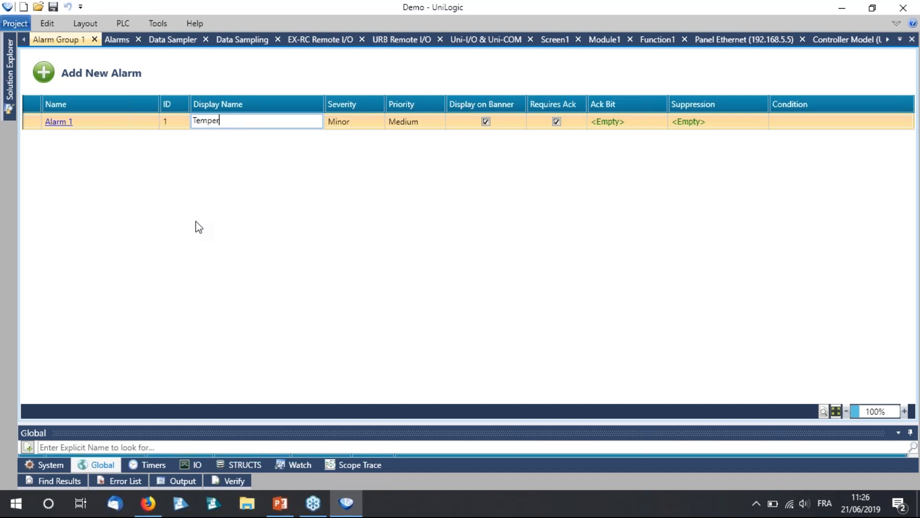
pyautogui.write('ature haute')
pyautogui.press('Return')
# - Open Alarm 1's settings, set its condition type to Analog Condition and use the Temperature piece tag as the trigger
pyautogui.click(60, 122)
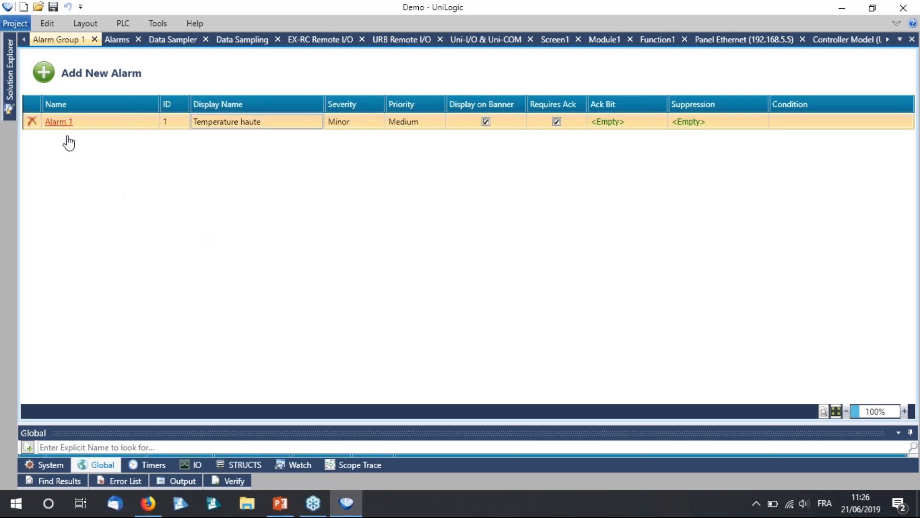
pyautogui.click(89, 148)
pyautogui.click(119, 126)
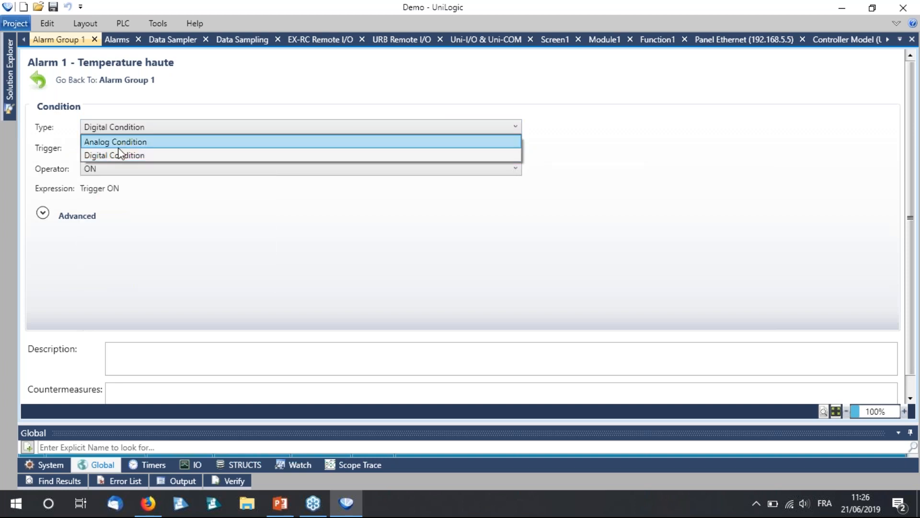
pyautogui.click(111, 142)
pyautogui.click(103, 149)
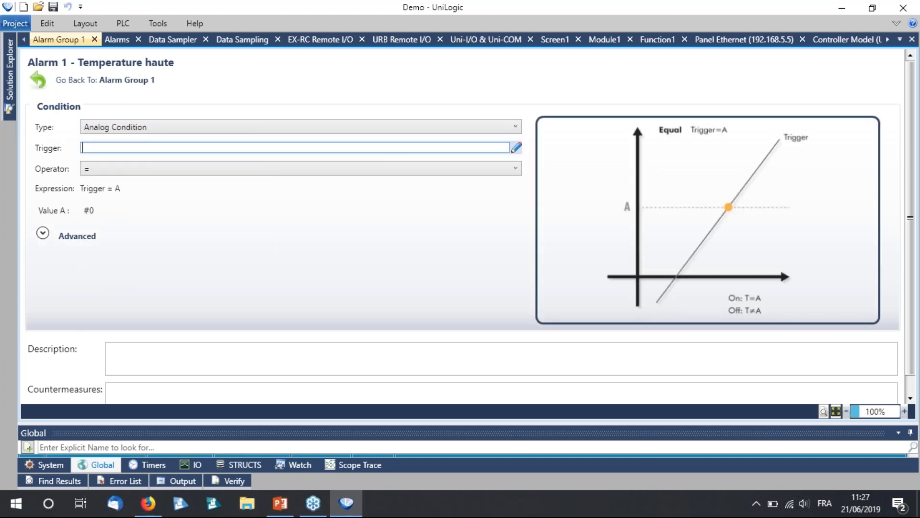
pyautogui.write('te')
pyautogui.click(135, 163)
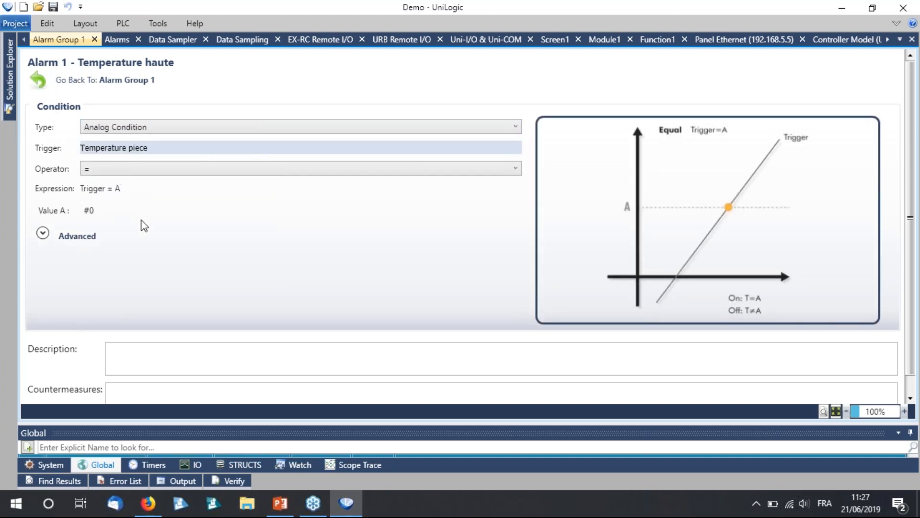
# - Set the alarm condition's operator to > with Value A #350 and go back to Alarm Group 1
pyautogui.click(133, 171)
pyautogui.click(117, 210)
pyautogui.click(121, 211)
pyautogui.doubleClick(123, 213)
pyautogui.write('#350')
pyautogui.press('Return')
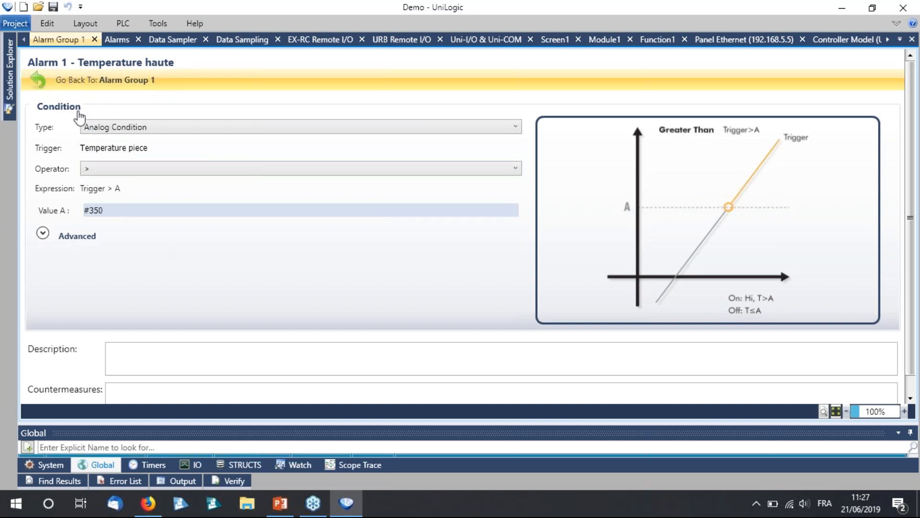
pyautogui.click(63, 80)
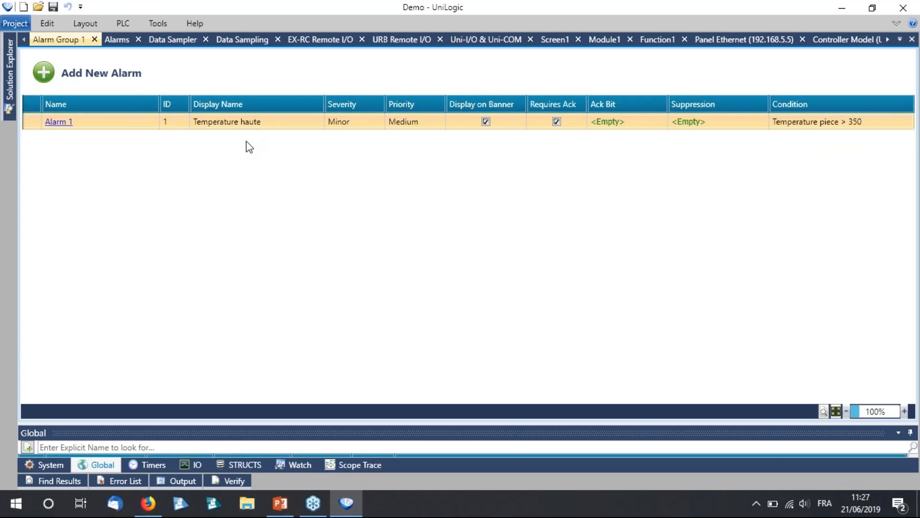
# - Collapse the solution tree and open the project's Password Management page down to the VNC section
pyautogui.click(12, 94)
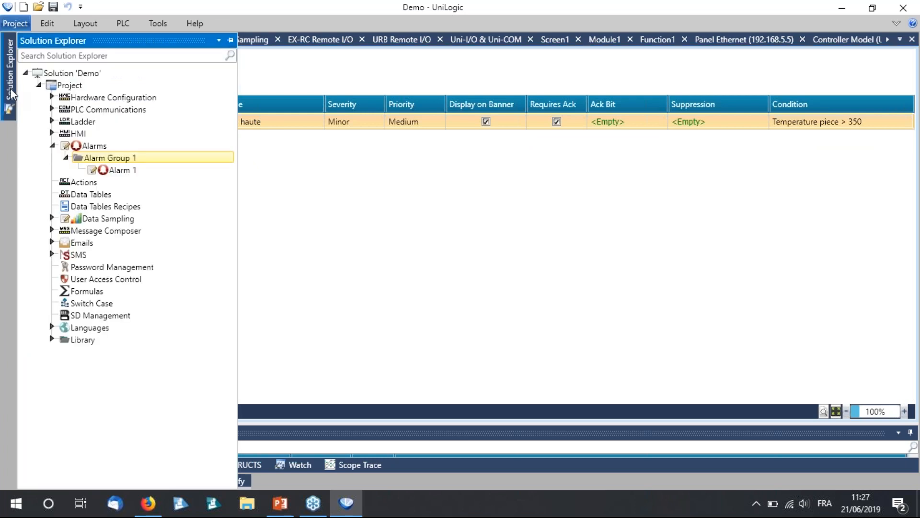
pyautogui.rightClick(106, 75)
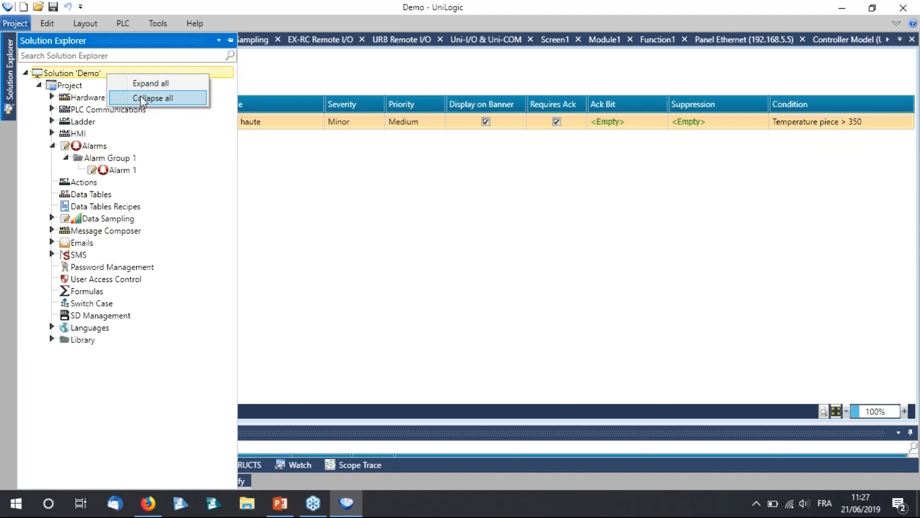
pyautogui.click(140, 97)
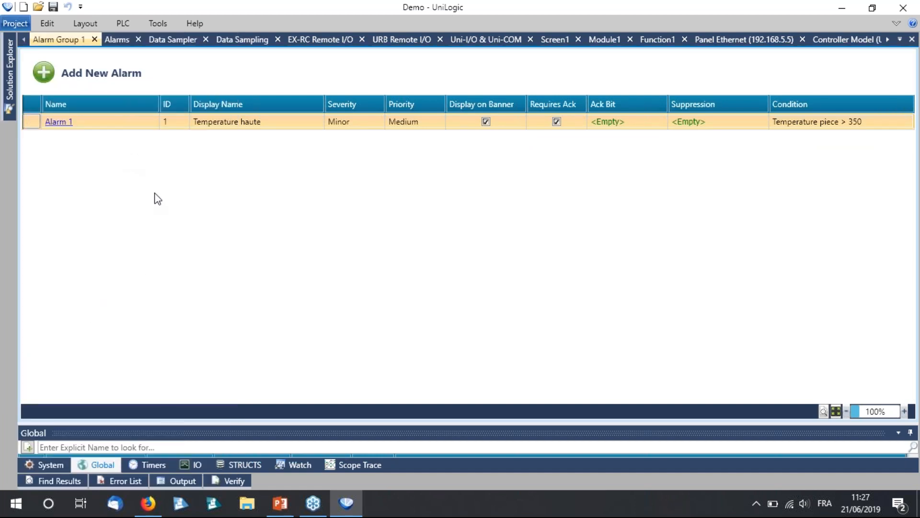
pyautogui.moveTo(205, 129)
pyautogui.click(8, 95)
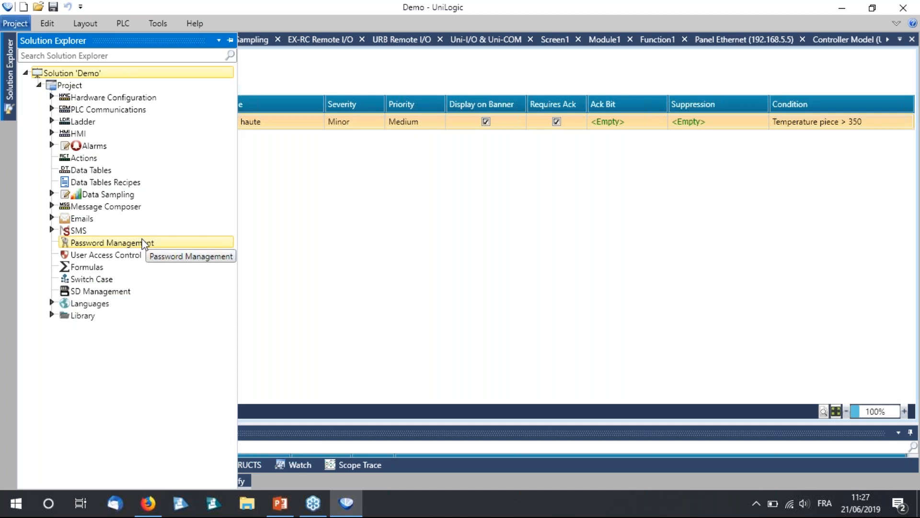
pyautogui.click(125, 243)
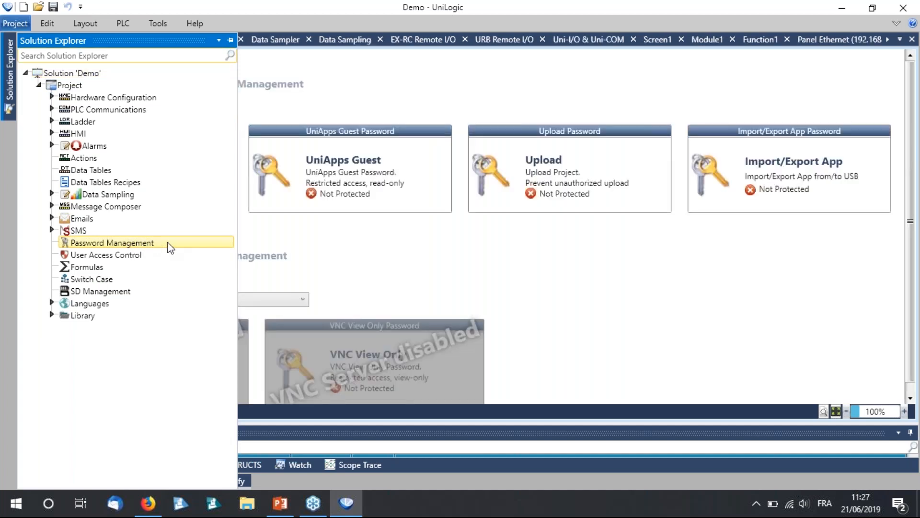
pyautogui.click(326, 250)
pyautogui.scroll(-1, 325, 250)
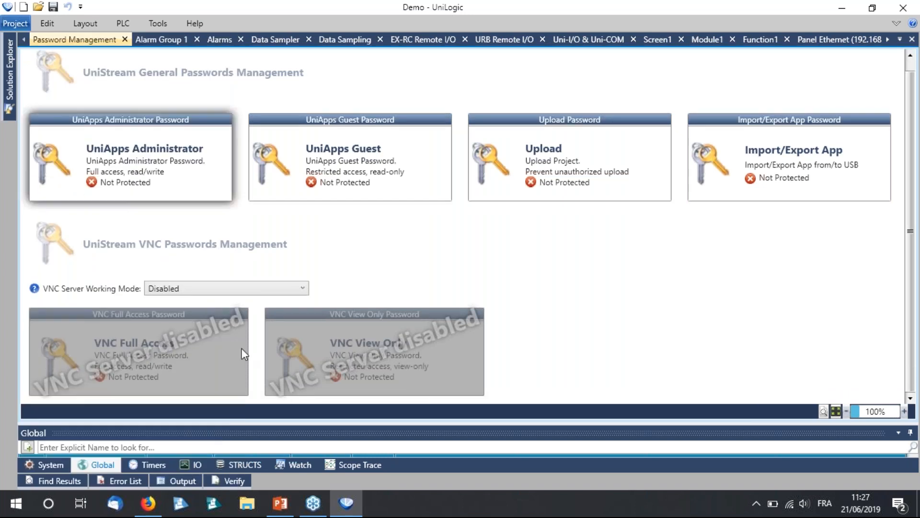
# - Set the VNC Server Working Mode to Enabled (No password)
pyautogui.click(222, 287)
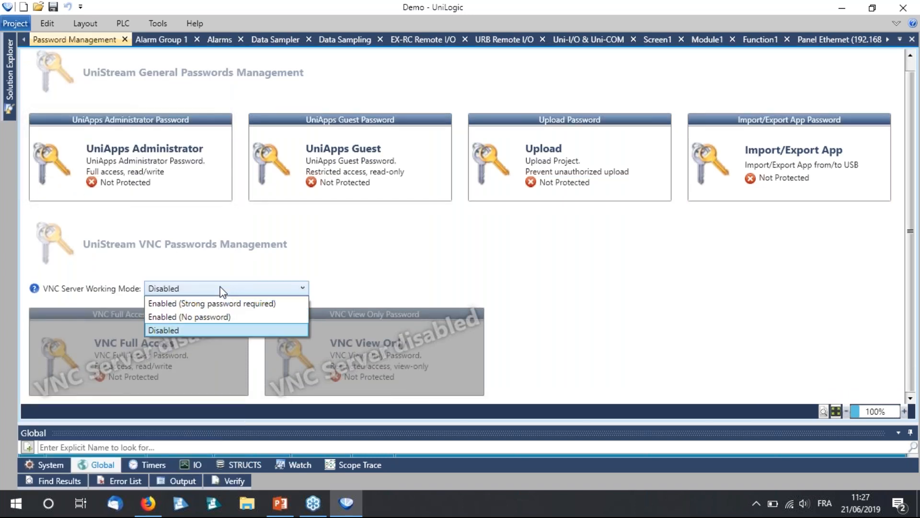
pyautogui.click(217, 317)
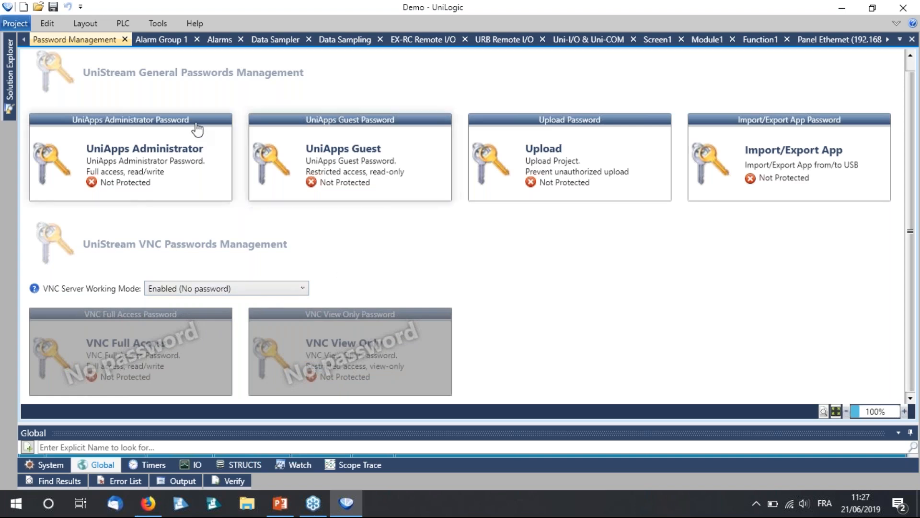
pyautogui.click(212, 288)
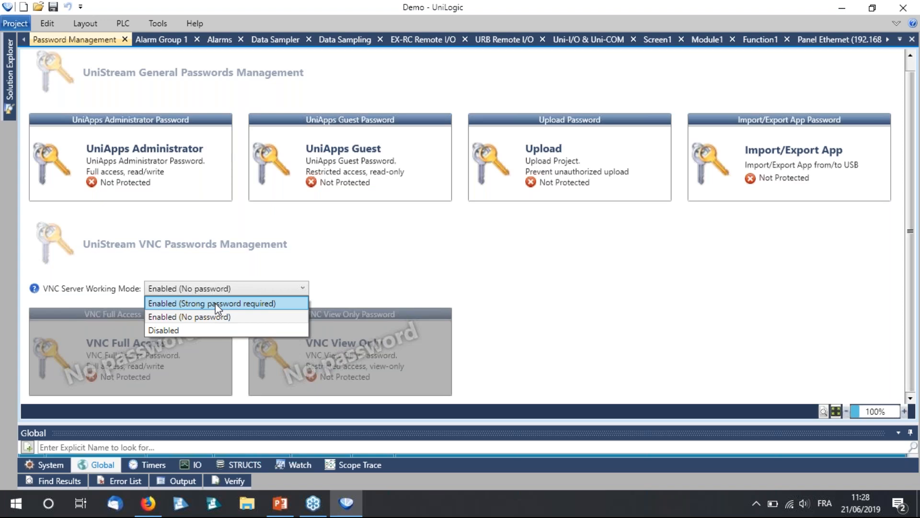
pyautogui.click(214, 317)
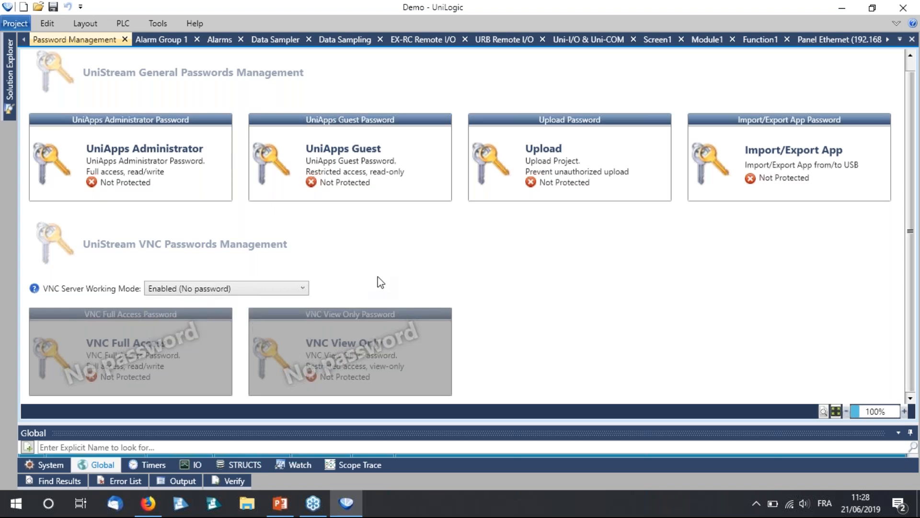
# - Open the PC-PLC communication settings, examine the Ethernet and USB connection options, and close the dialog
pyautogui.click(126, 25)
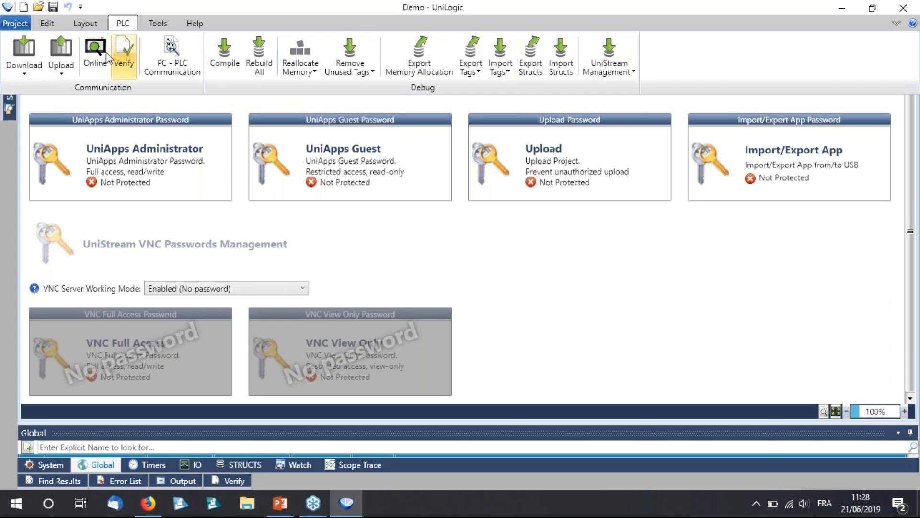
pyautogui.click(172, 55)
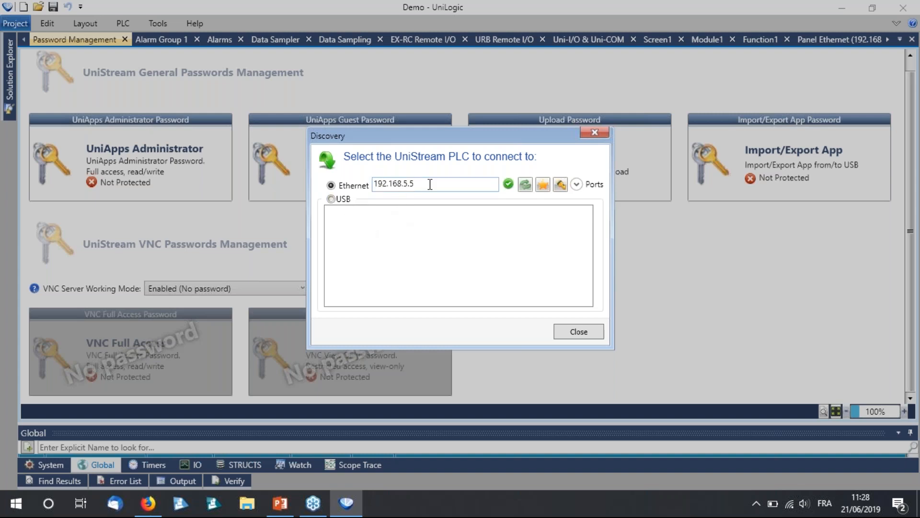
pyautogui.moveTo(509, 187)
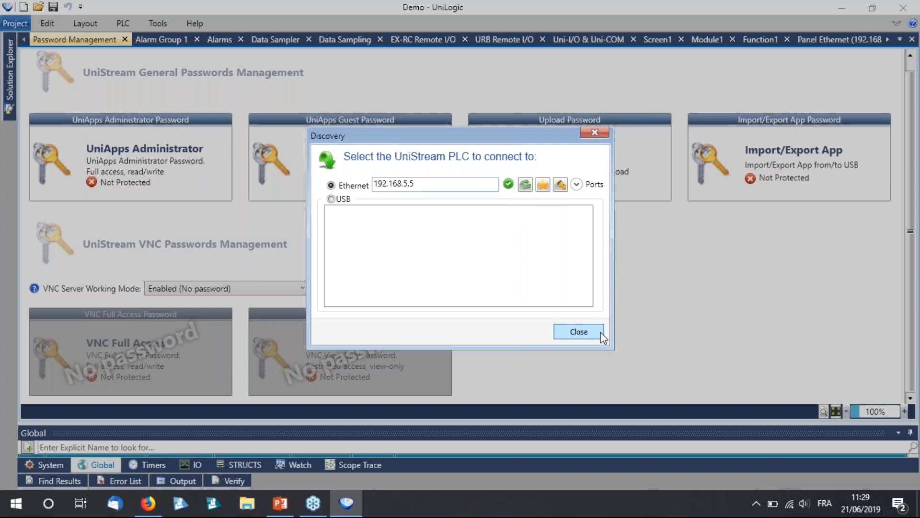
pyautogui.click(579, 332)
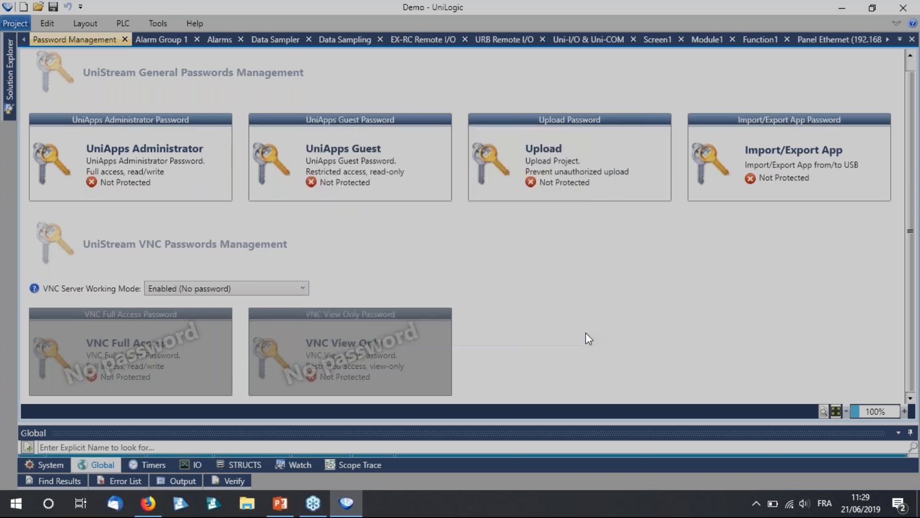
# - Look through the UniStream Management commands, then recheck the PLC address in the Discovery dialog and close it
pyautogui.click(122, 23)
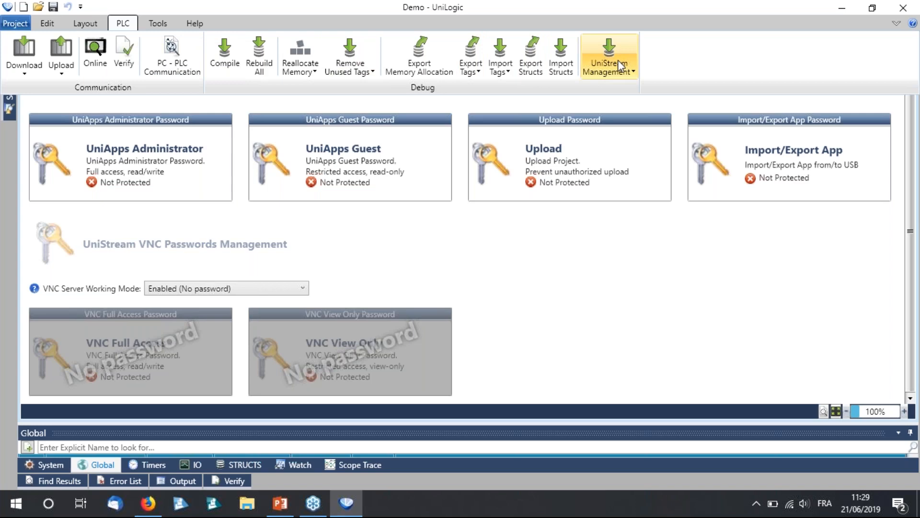
pyautogui.click(604, 67)
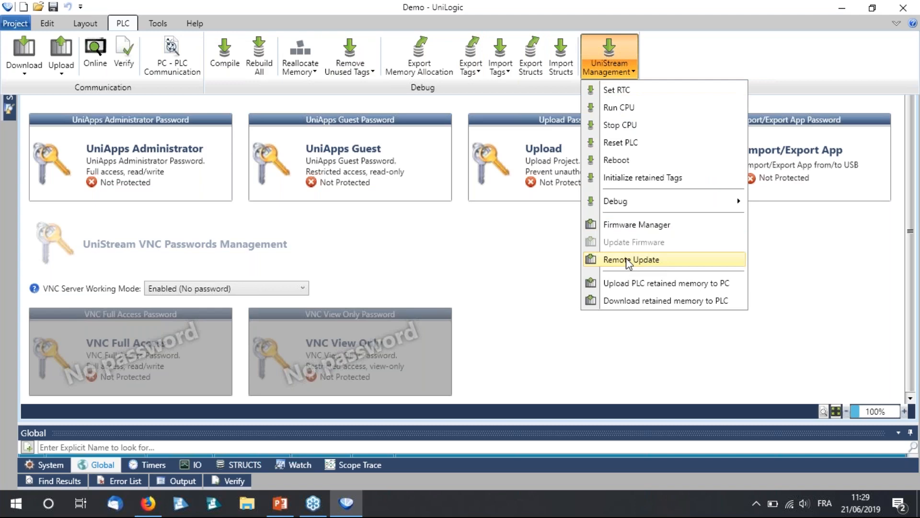
pyautogui.click(183, 49)
pyautogui.click(320, 155)
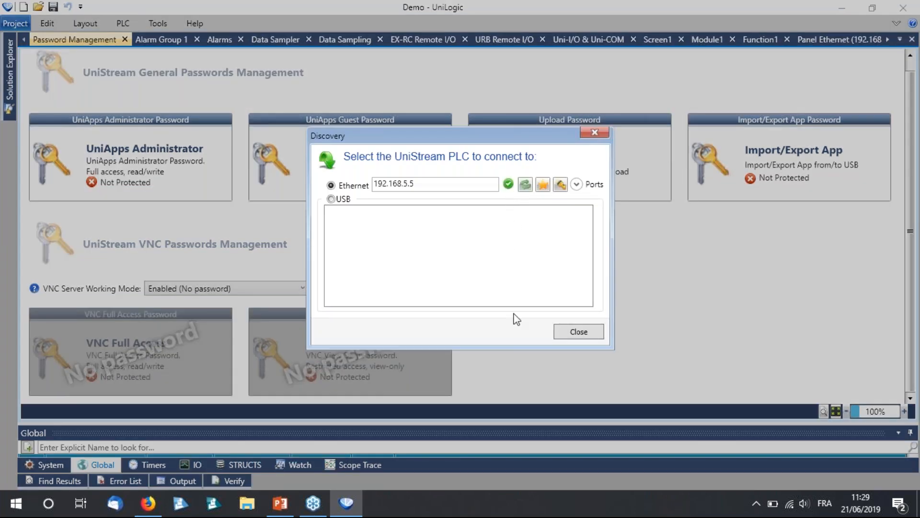
pyautogui.click(588, 332)
# - Try to compile and download the project to the controller, then open Function1's ladder
pyautogui.click(123, 23)
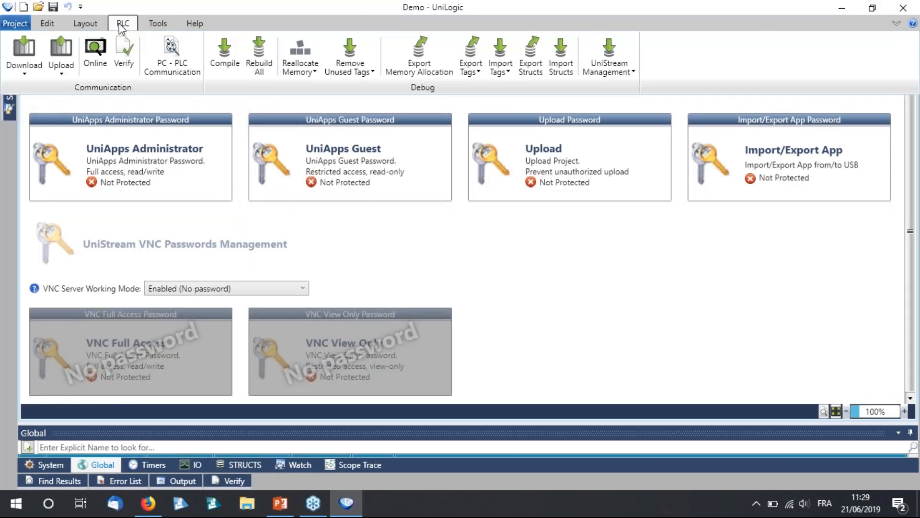
pyautogui.click(22, 44)
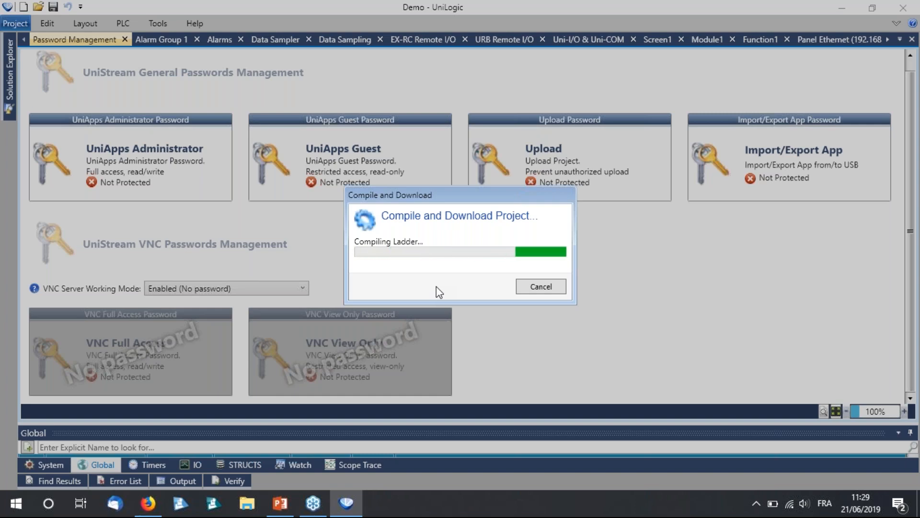
pyautogui.click(604, 268)
pyautogui.click(269, 436)
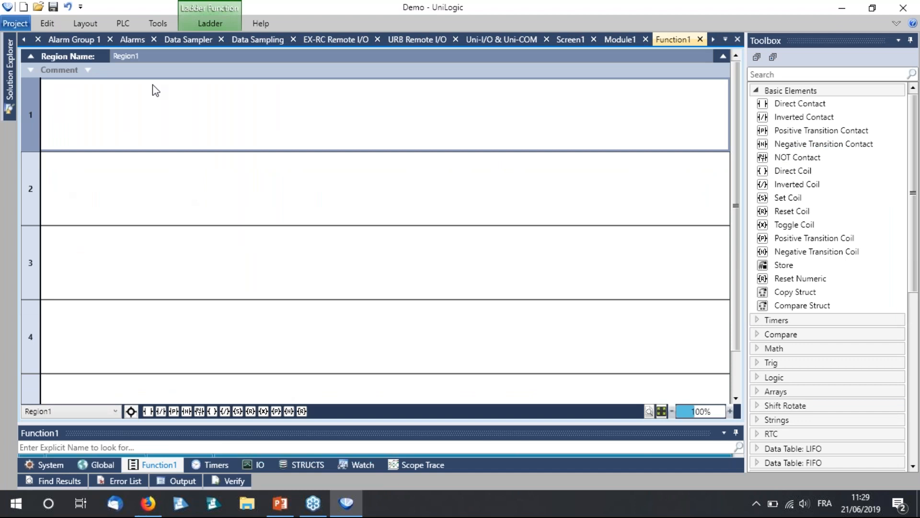
# - Compile the project again and download it to the controller with the Download & Reset option
pyautogui.click(122, 23)
pyautogui.click(30, 51)
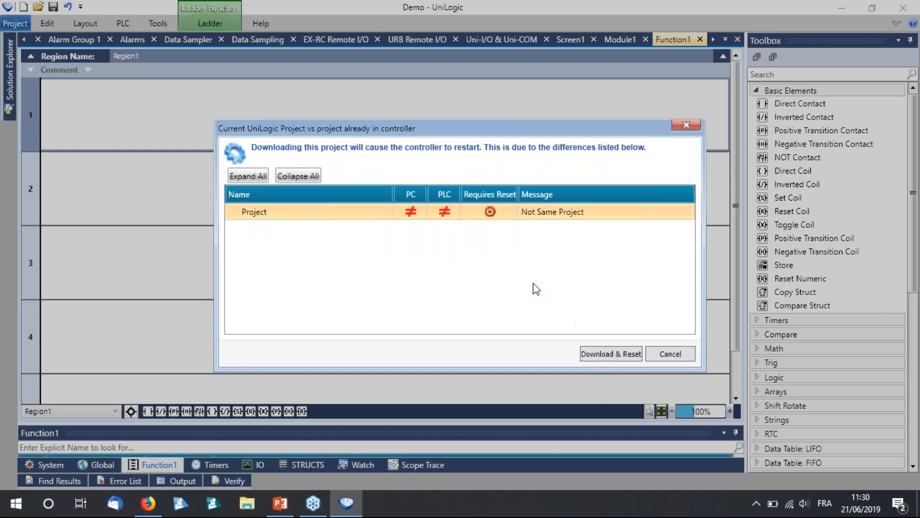
pyautogui.click(604, 354)
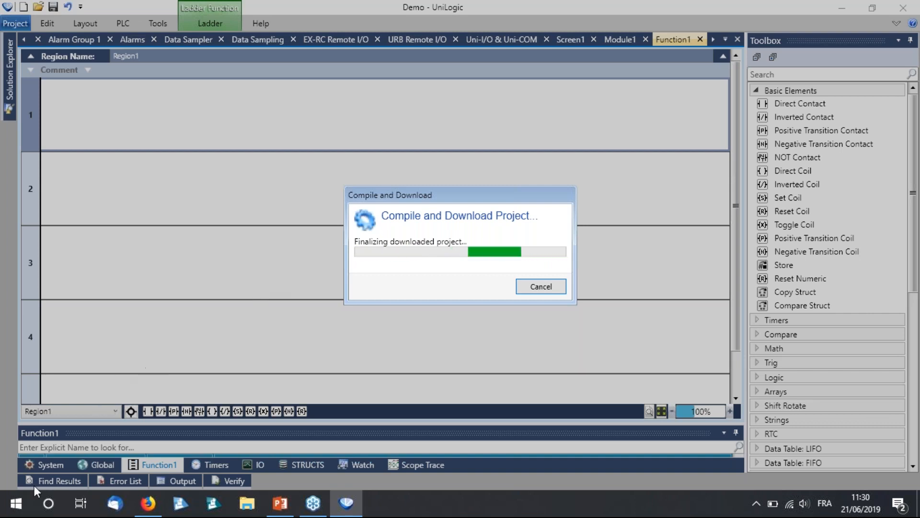
# - Switch to VNC Viewer, try to connect to the controller at 192.168.5.5, and close the viewer
pyautogui.click(15, 504)
pyautogui.click(270, 356)
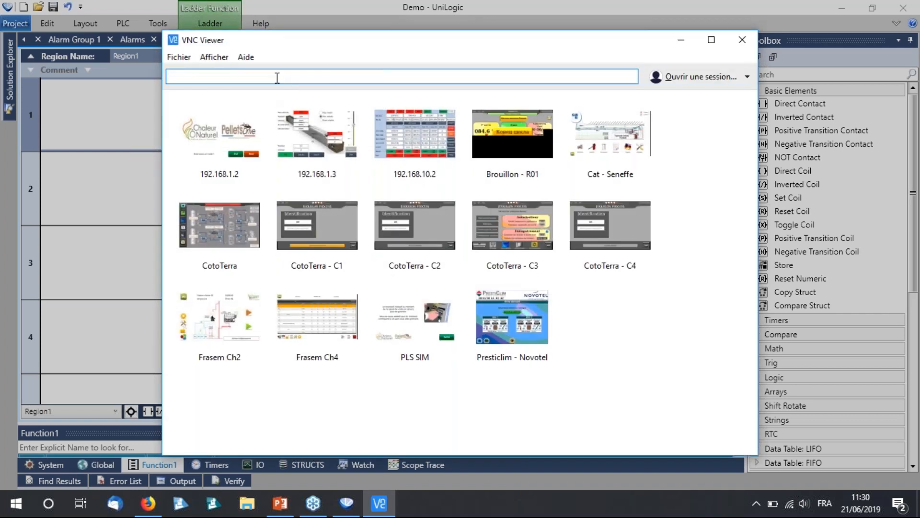
pyautogui.write('192.168.5.5')
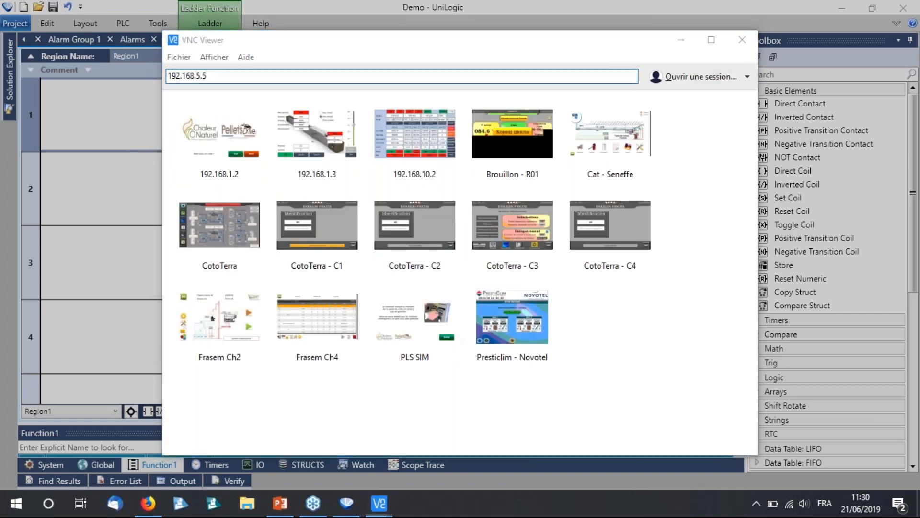
pyautogui.press('Return')
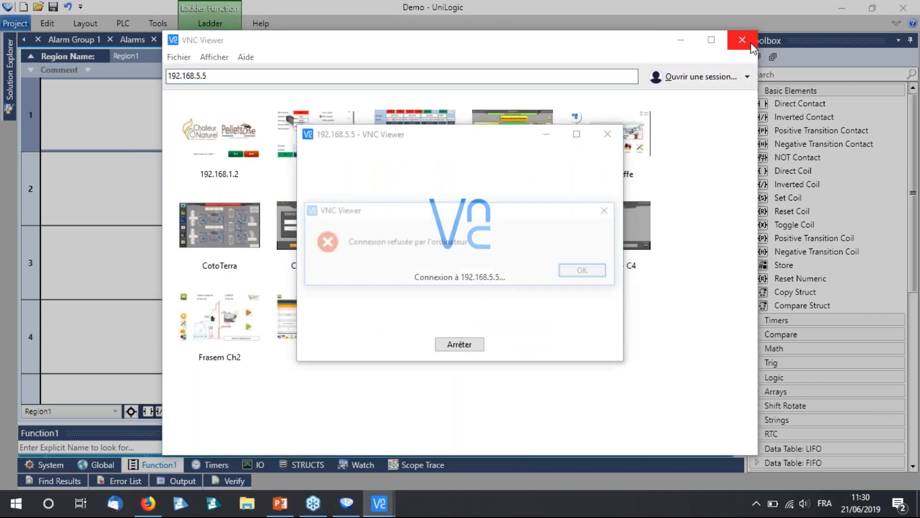
pyautogui.click(603, 276)
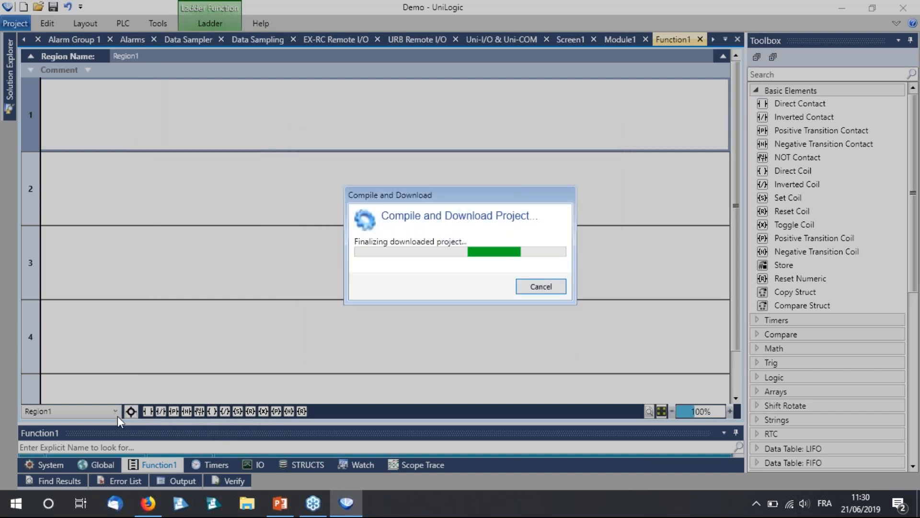
# - Reopen VNC Viewer and retry the connection to 192.168.5.5
pyautogui.click(16, 504)
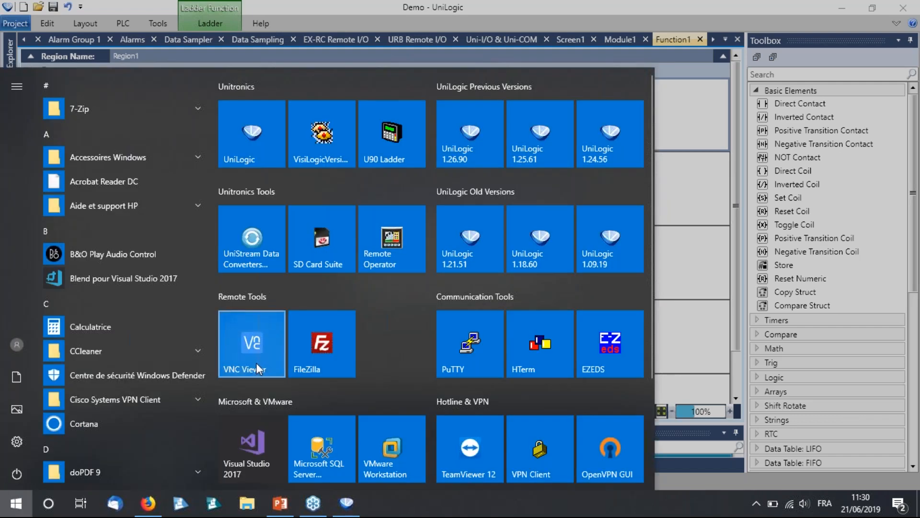
pyautogui.click(256, 362)
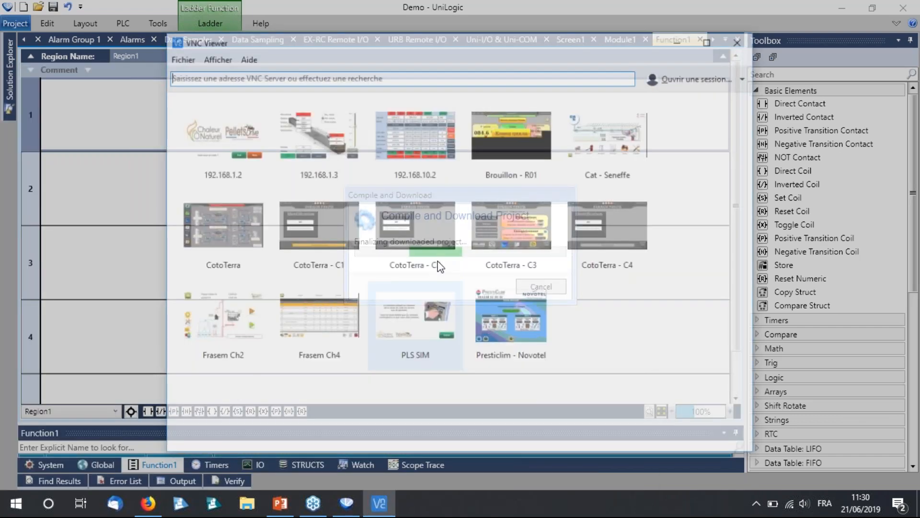
pyautogui.write('192.168.5.5')
pyautogui.press('Return')
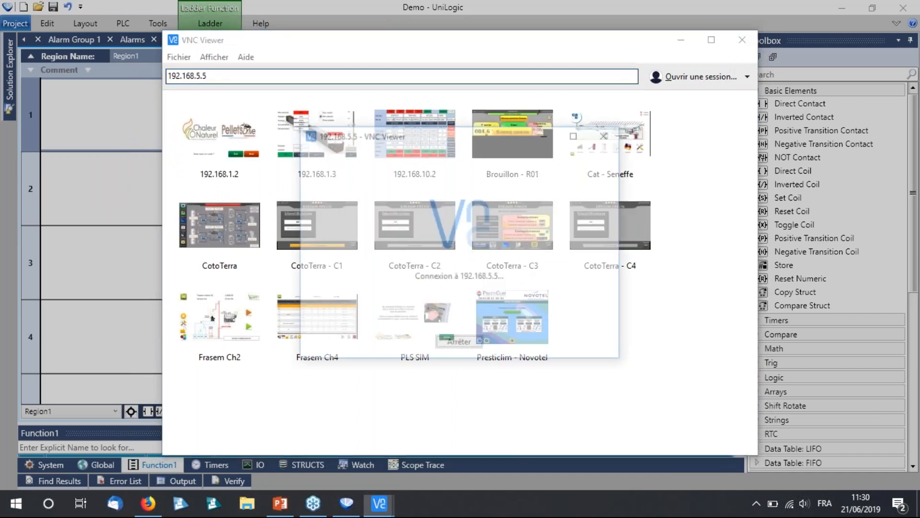
# - Continue the unencrypted VNC connection to 192.168.5.5, close the connection list and bring the remote HMI window to the front
pyautogui.click(366, 300)
pyautogui.click(512, 318)
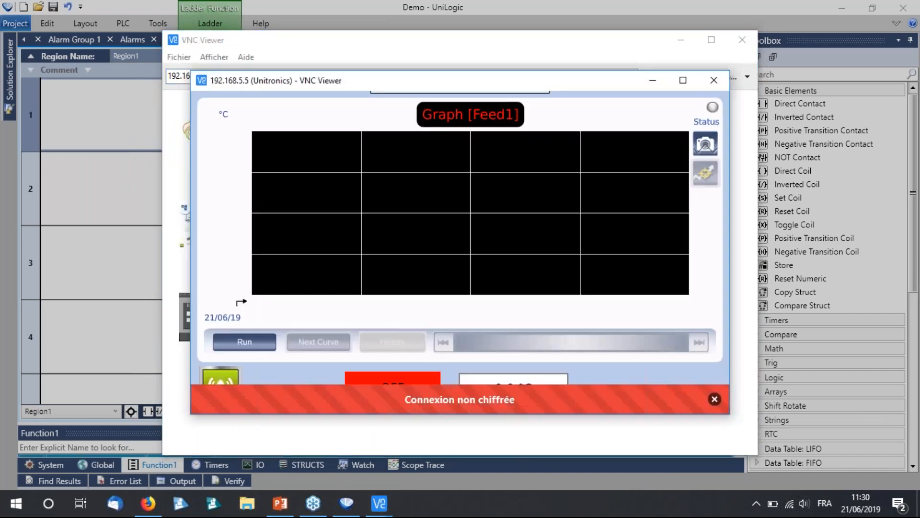
pyautogui.click(742, 40)
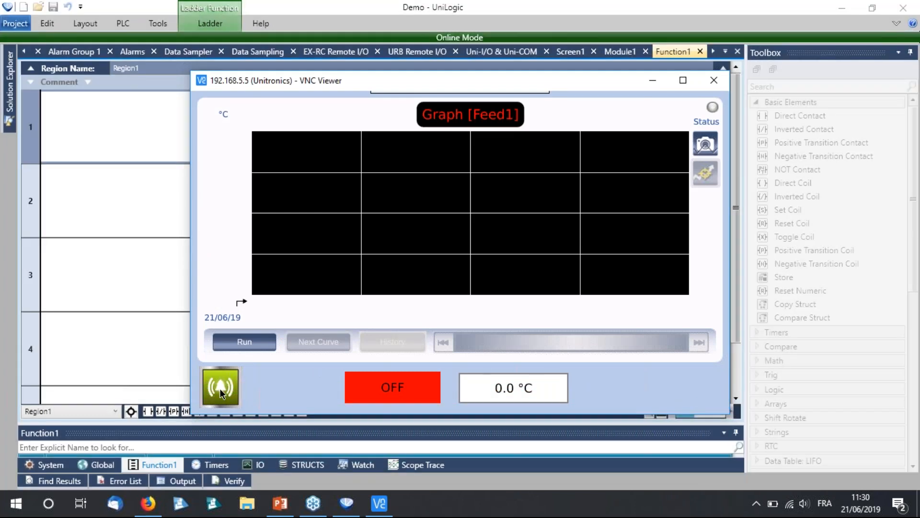
pyautogui.click(152, 237)
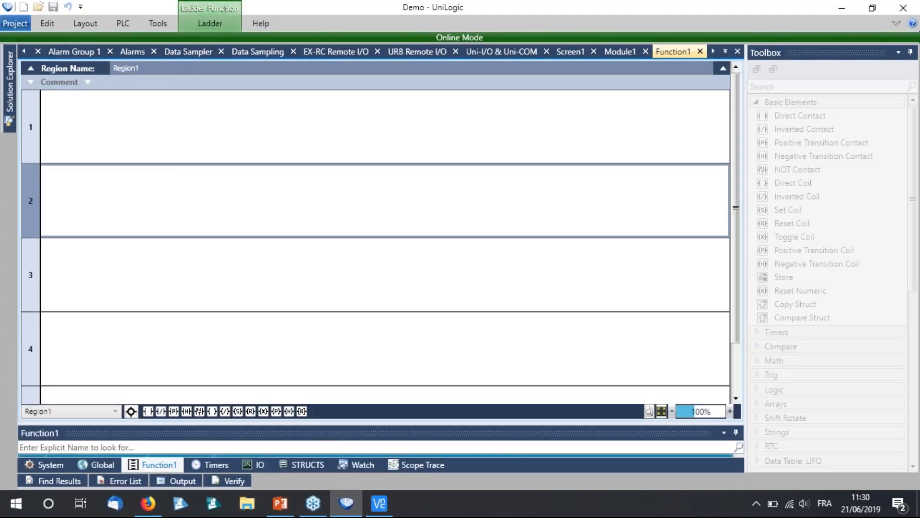
pyautogui.click(378, 503)
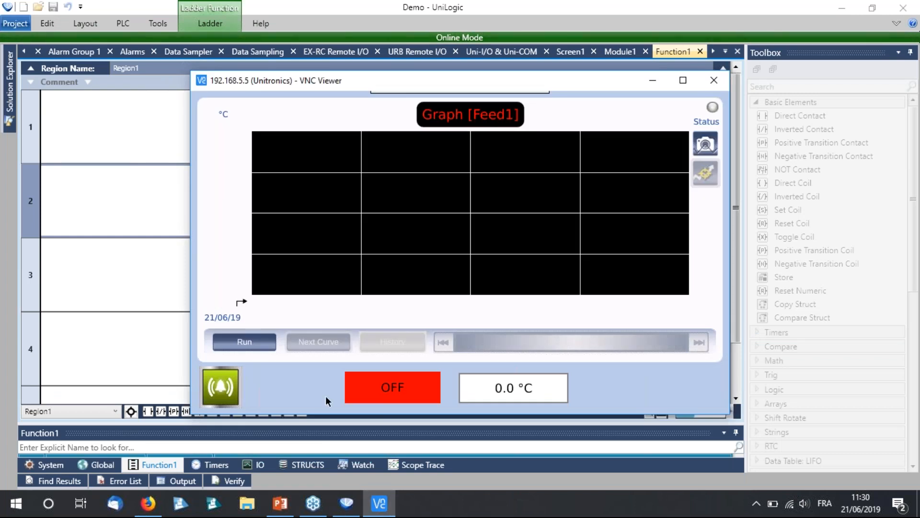
# - Toggle the ON/OFF button on the remote HMI several times, leaving it ON
pyautogui.click(399, 387)
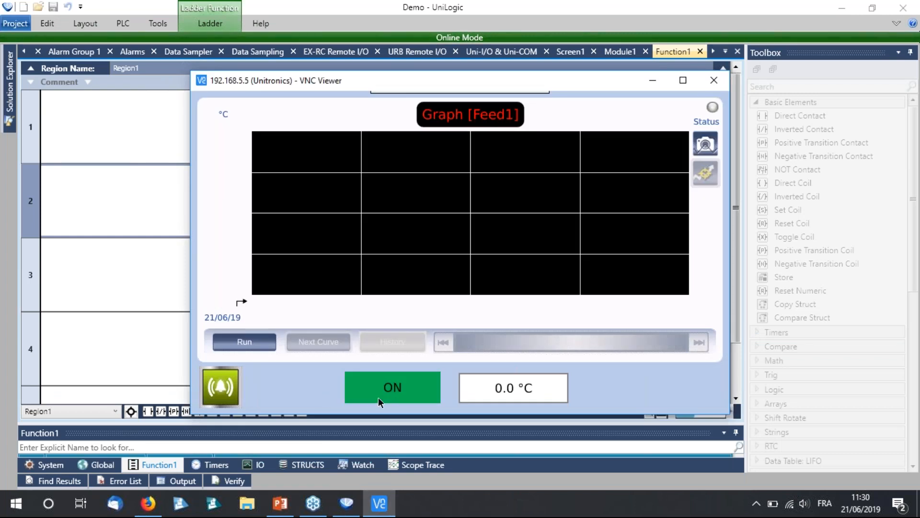
pyautogui.click(408, 392)
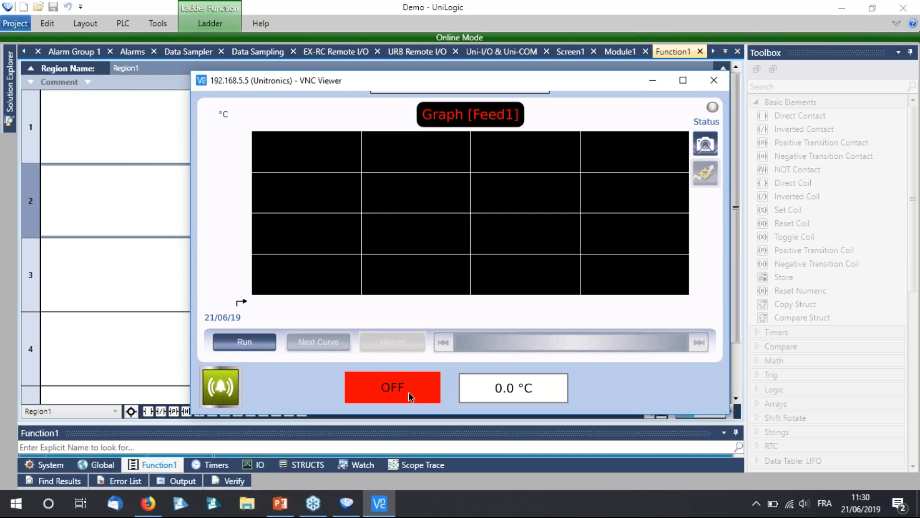
pyautogui.click(403, 392)
pyautogui.click(404, 392)
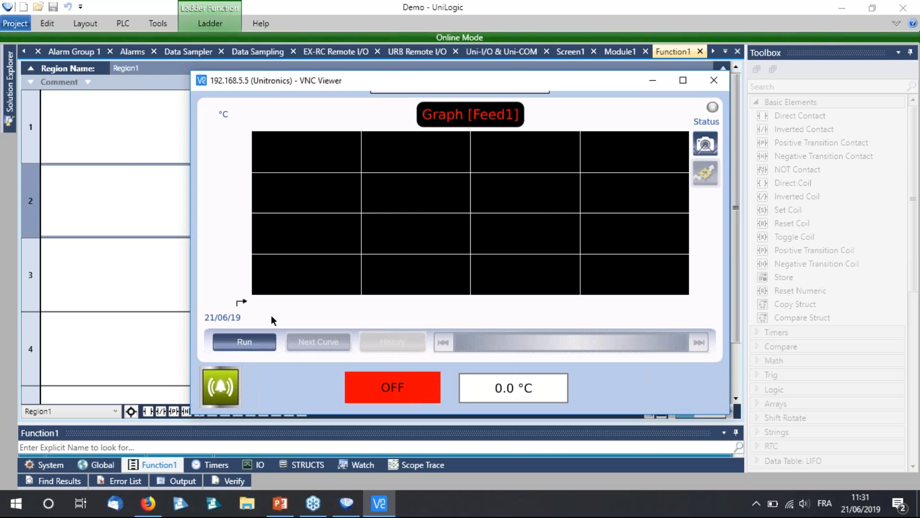
pyautogui.click(396, 396)
# - Switch to UniLogic, leave online mode and enlarge the tag list beneath Function1's ladder, checking the remote HMI once more
pyautogui.click(139, 133)
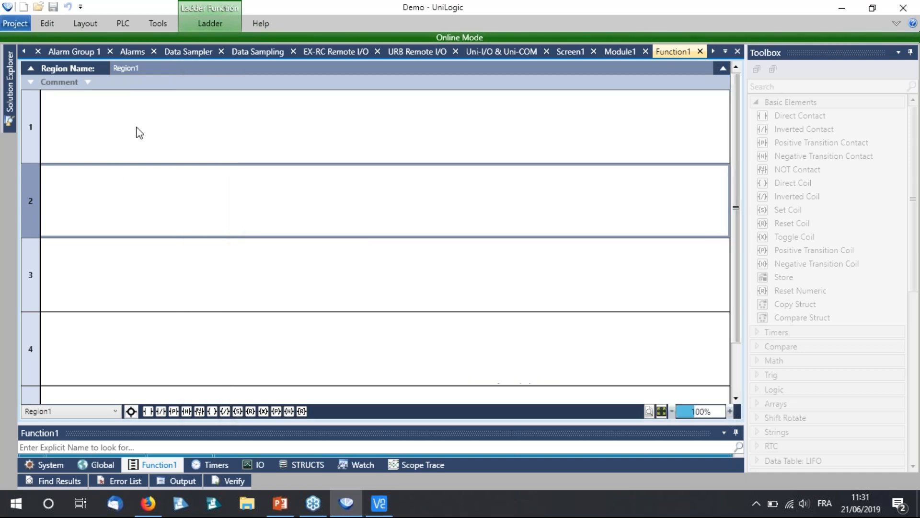
pyautogui.click(126, 24)
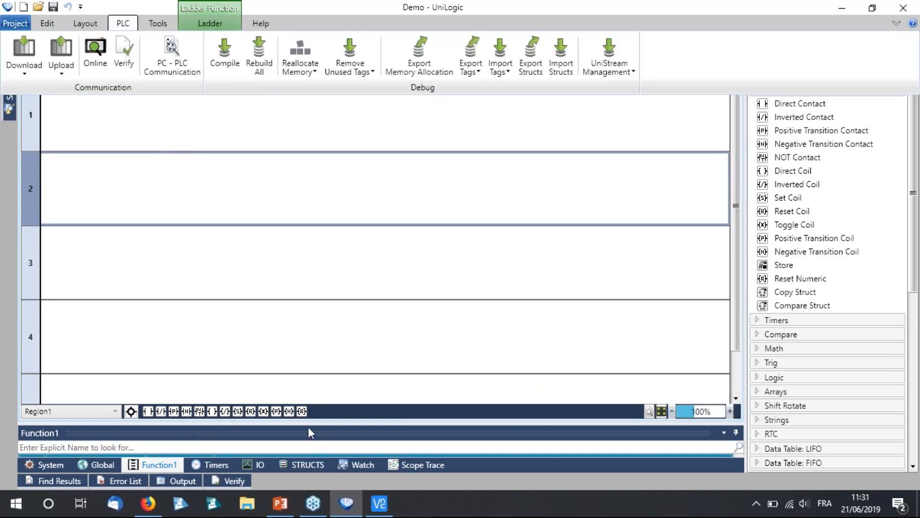
pyautogui.click(304, 423)
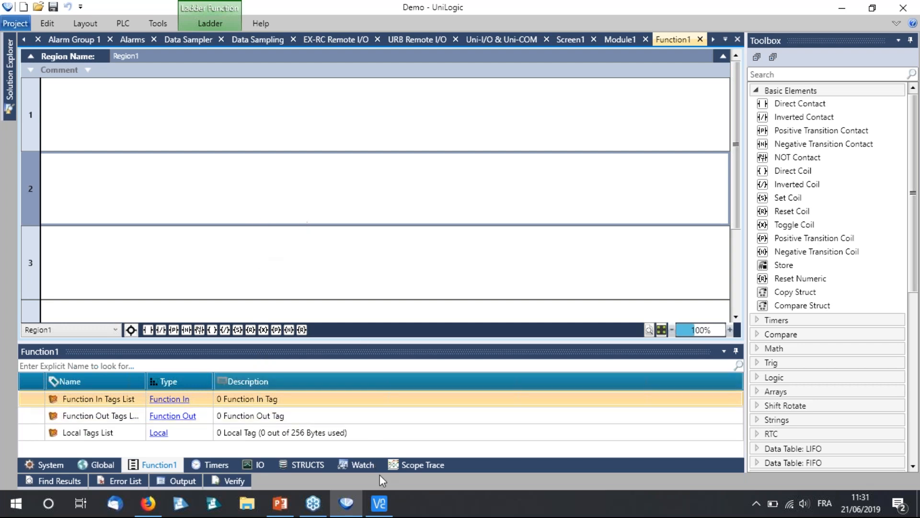
pyautogui.click(379, 503)
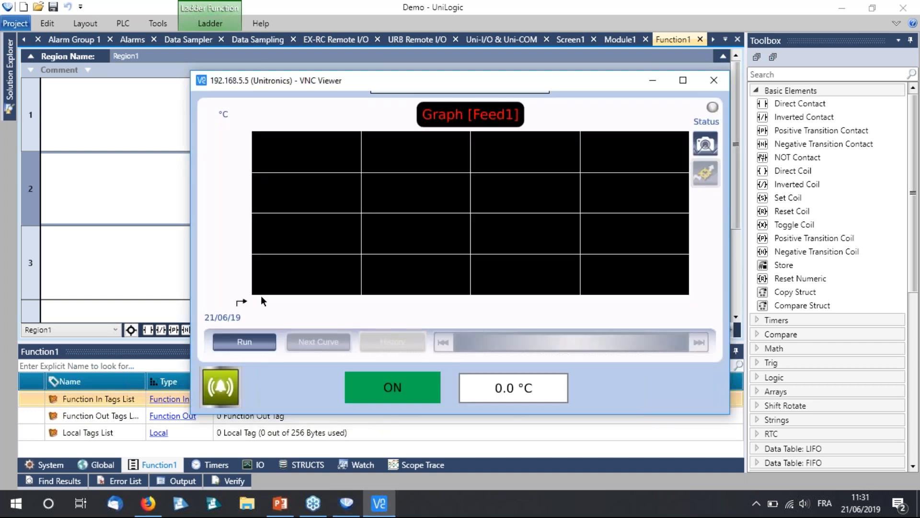
pyautogui.click(154, 91)
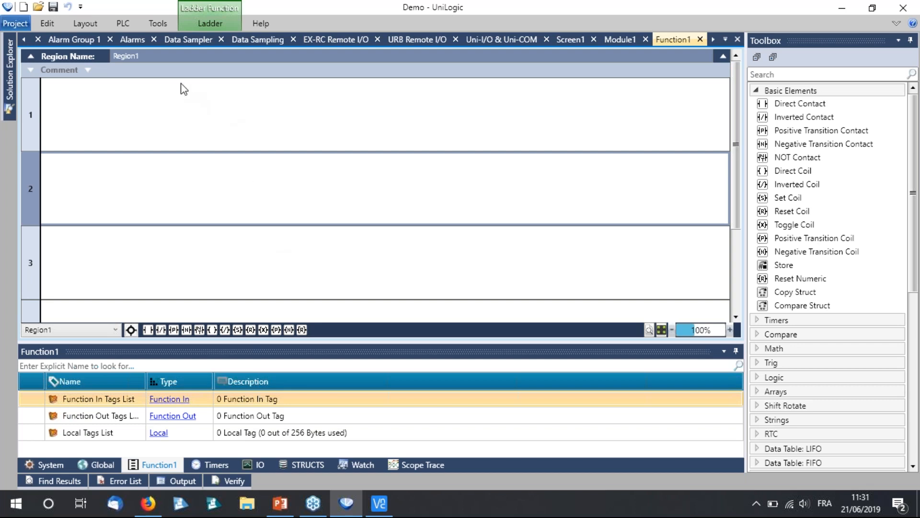
# - Look through the interface languages offered in the program options, leaving English selected
pyautogui.click(15, 23)
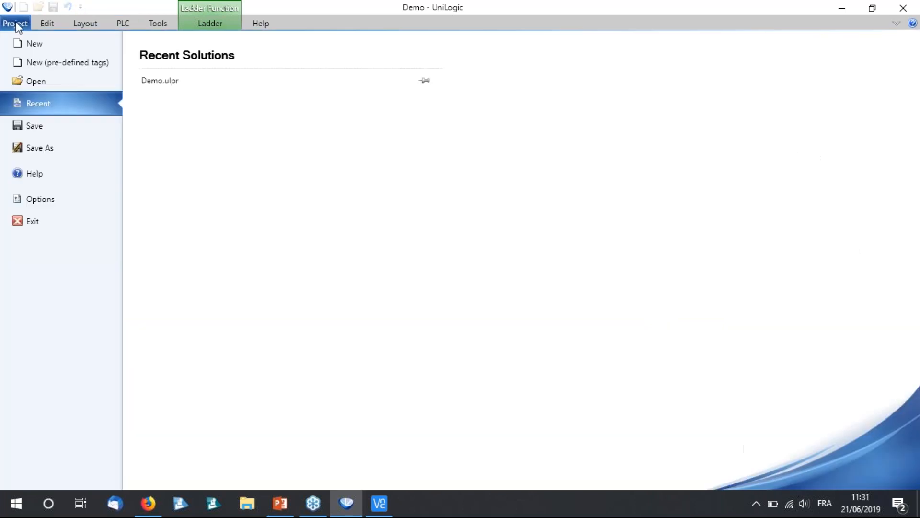
pyautogui.click(57, 198)
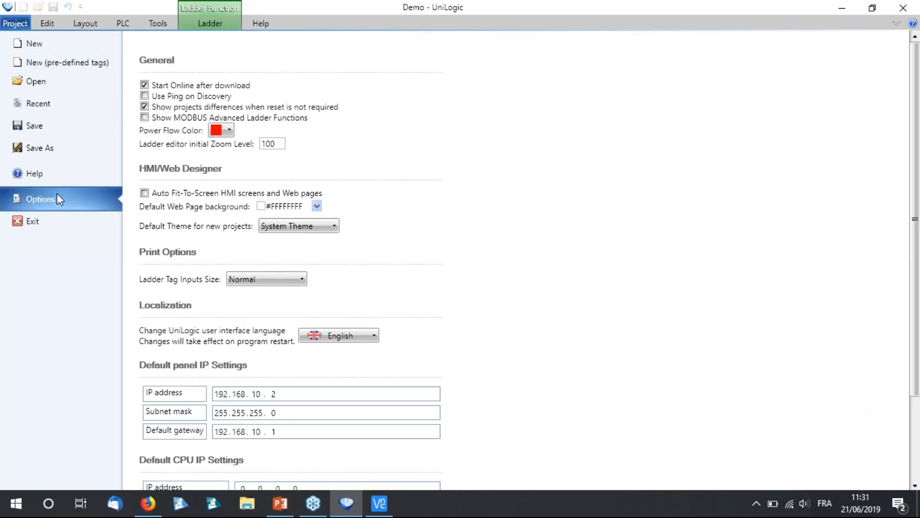
pyautogui.click(370, 336)
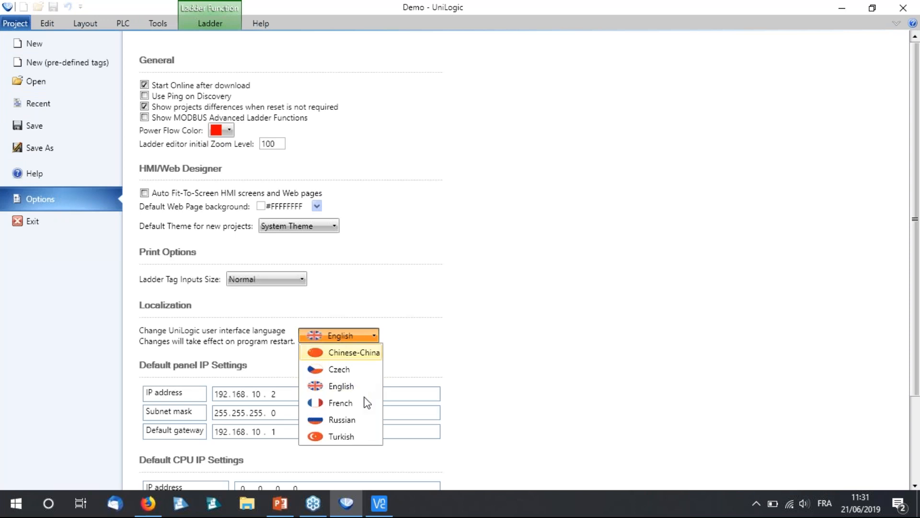
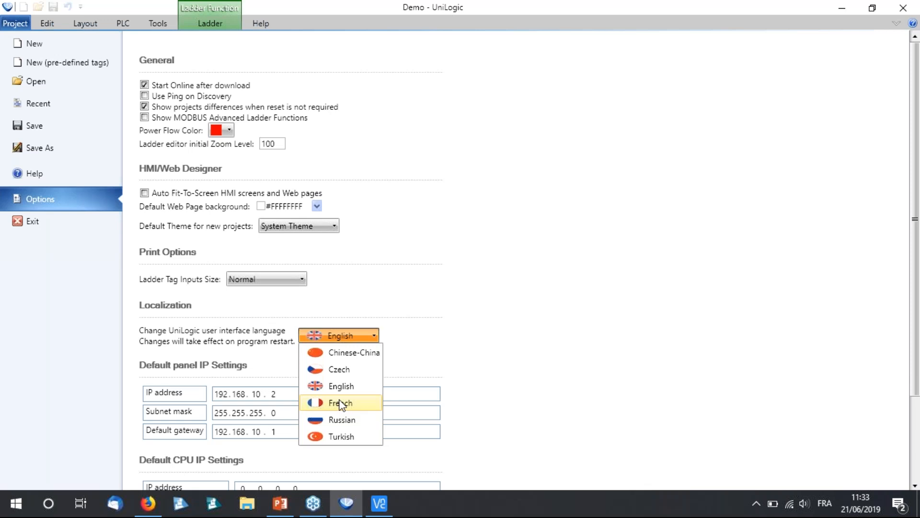
pyautogui.click(459, 203)
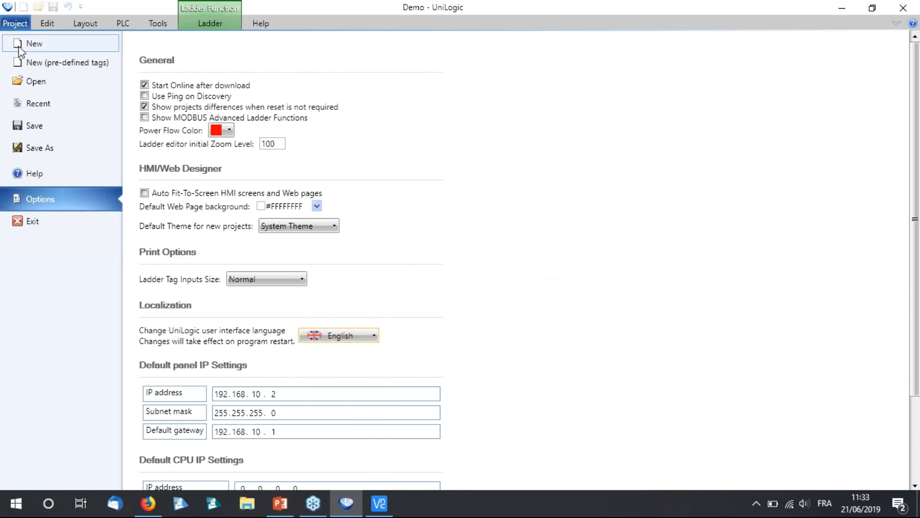
pyautogui.click(125, 25)
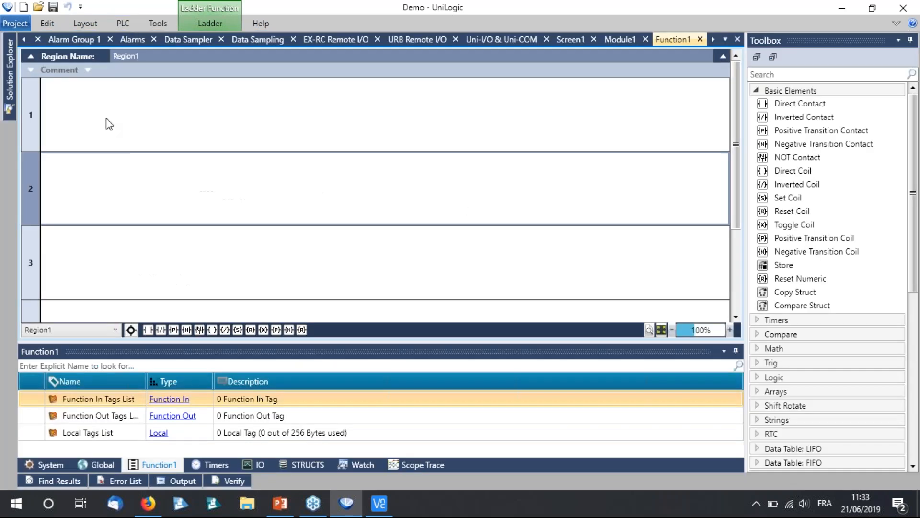
# - Open the HMI Custom Controls and add a new custom control
pyautogui.moveTo(9, 99)
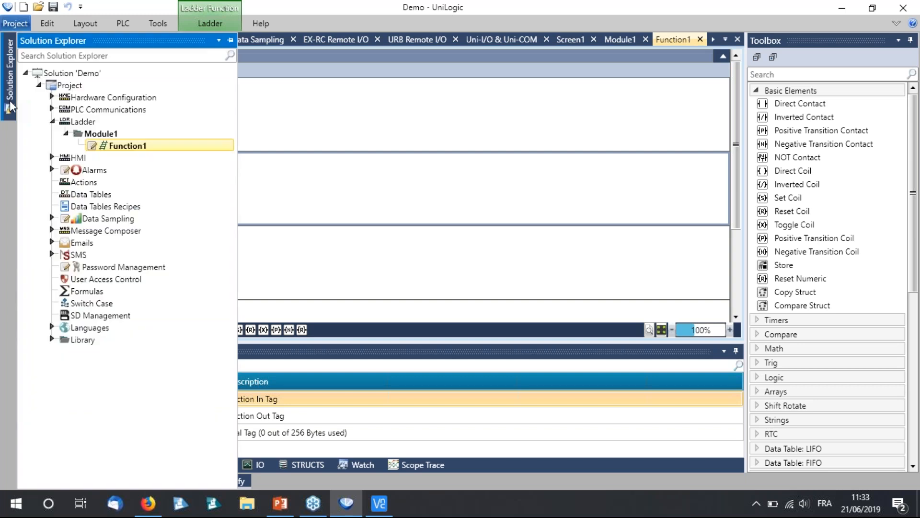
pyautogui.click(51, 159)
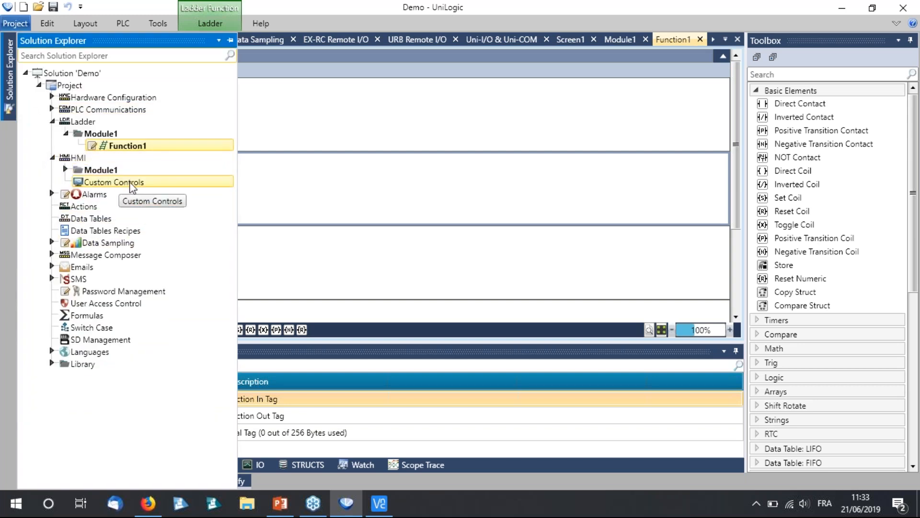
pyautogui.doubleClick(132, 183)
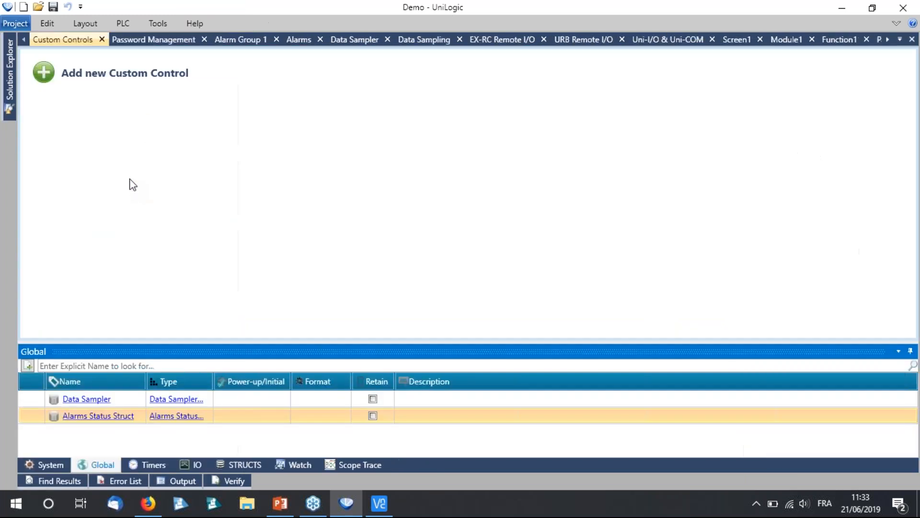
pyautogui.click(48, 81)
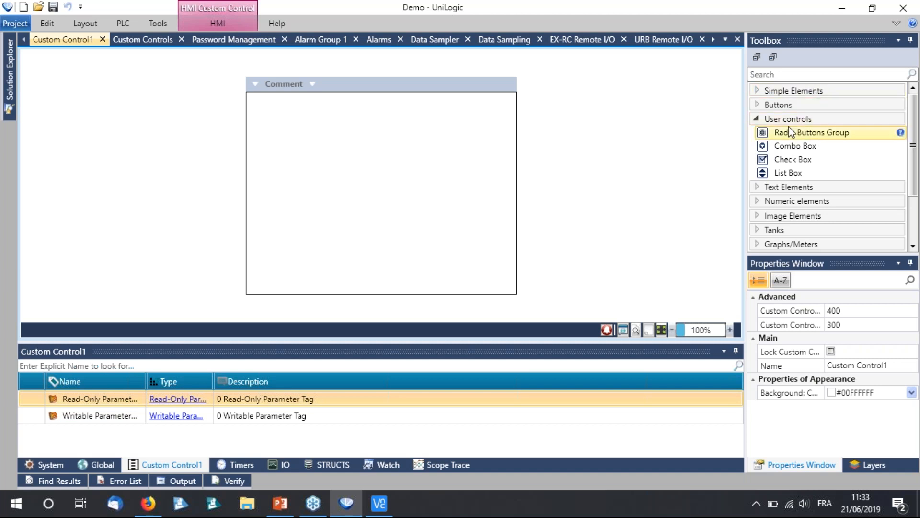
# - Place a button in the upper middle of the custom control and a numeric box just below it
pyautogui.click(778, 105)
pyautogui.moveTo(781, 117); pyautogui.dragTo(349, 124)
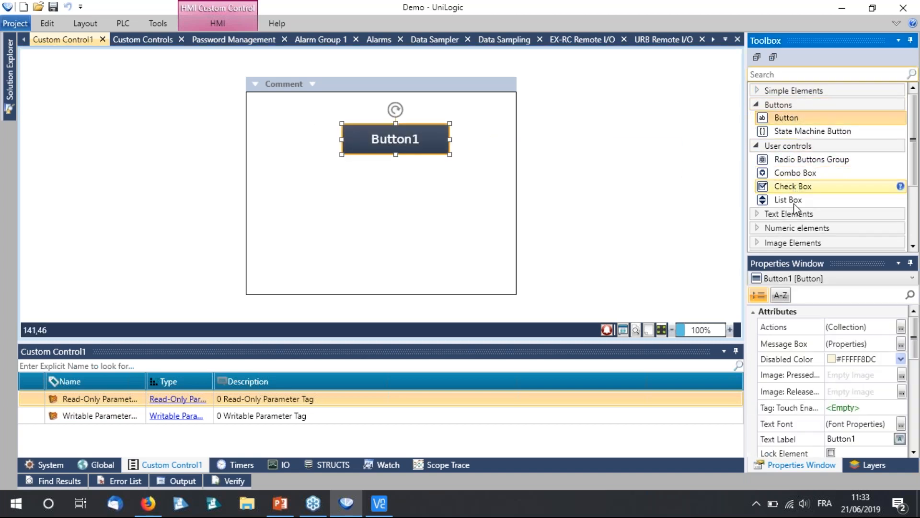
pyautogui.click(786, 228)
pyautogui.moveTo(796, 242); pyautogui.dragTo(341, 168)
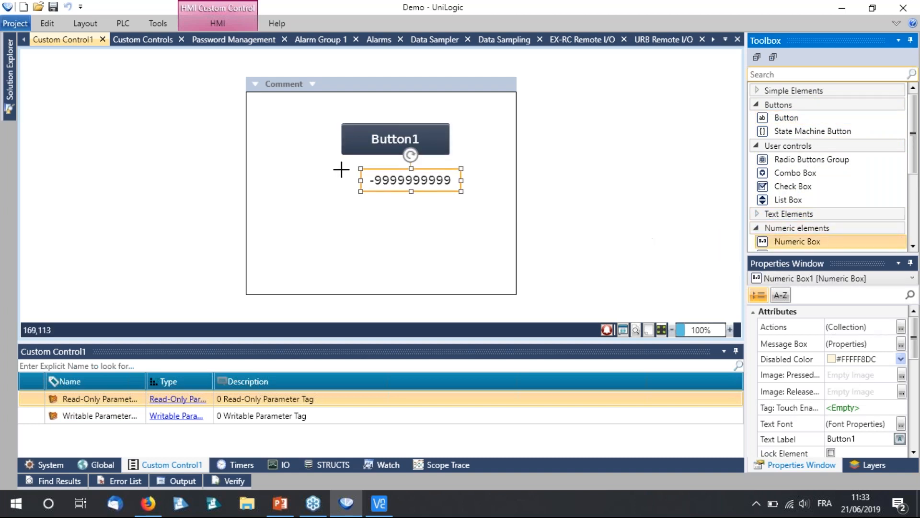
# - Place a fixed image near the lower-right corner of the custom control
pyautogui.click(776, 214)
pyautogui.click(776, 213)
pyautogui.click(778, 105)
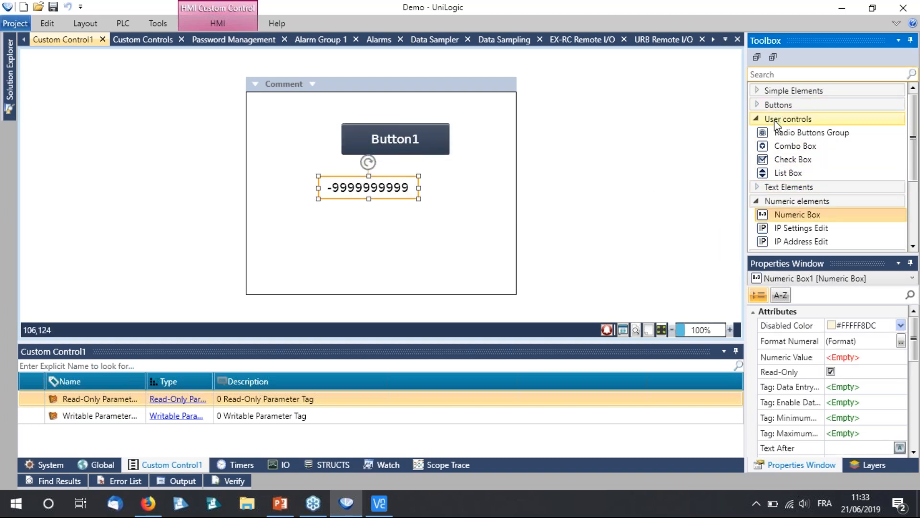
pyautogui.click(776, 119)
pyautogui.click(778, 203)
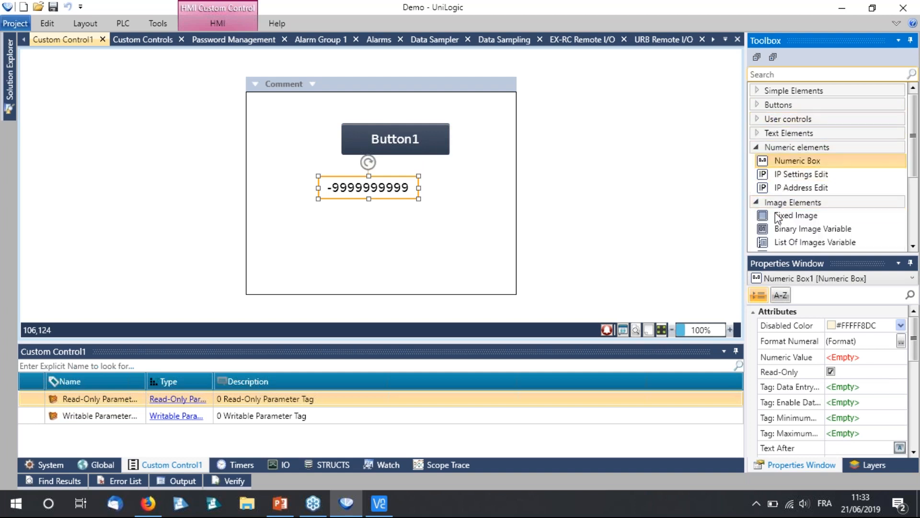
pyautogui.click(796, 215)
pyautogui.click(438, 229)
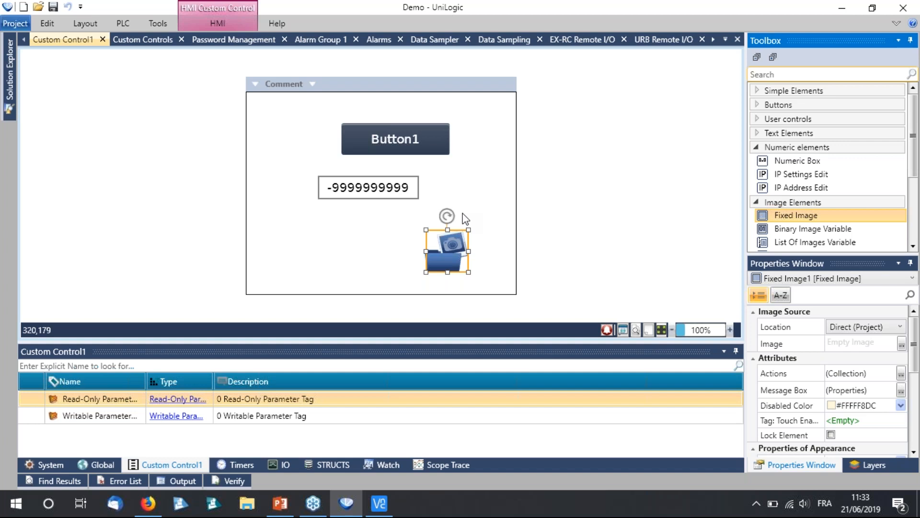
# - Open Screen1 and place Custom Control1 over the trend graph at a horizontal position of about 52
pyautogui.click(11, 110)
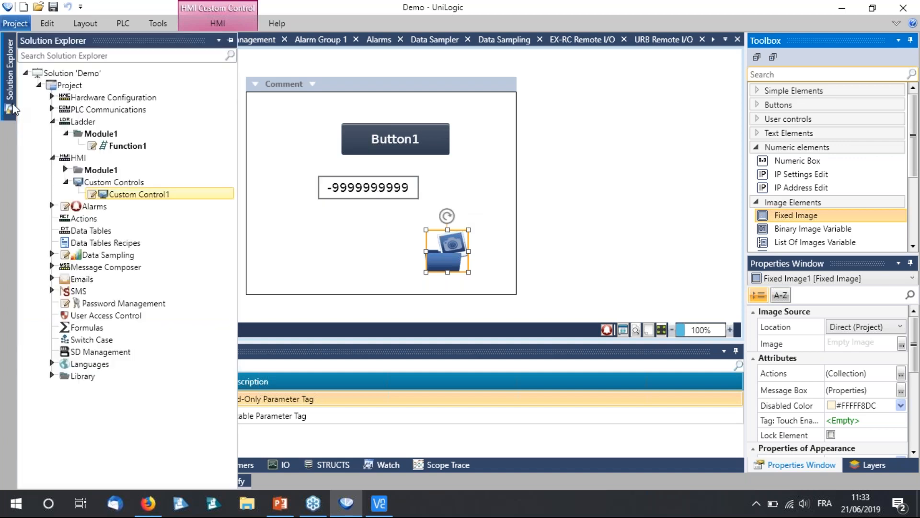
pyautogui.click(65, 170)
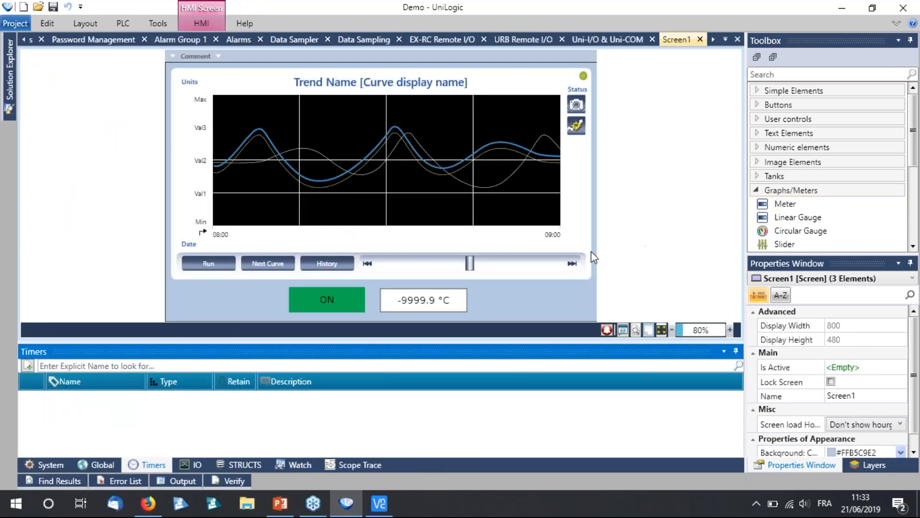
pyautogui.click(789, 190)
pyautogui.scroll(-3, 783, 216)
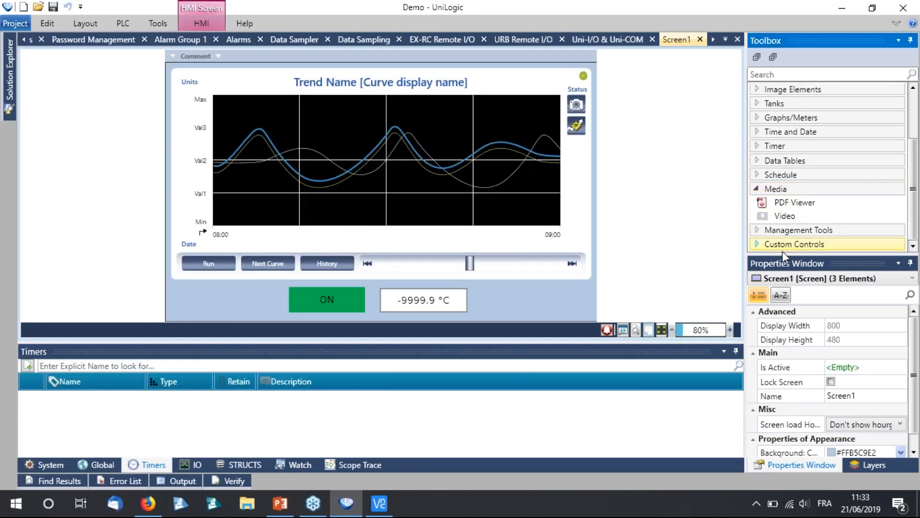
pyautogui.click(778, 247)
pyautogui.moveTo(773, 247); pyautogui.dragTo(370, 154)
pyautogui.moveTo(298, 133); pyautogui.dragTo(324, 209)
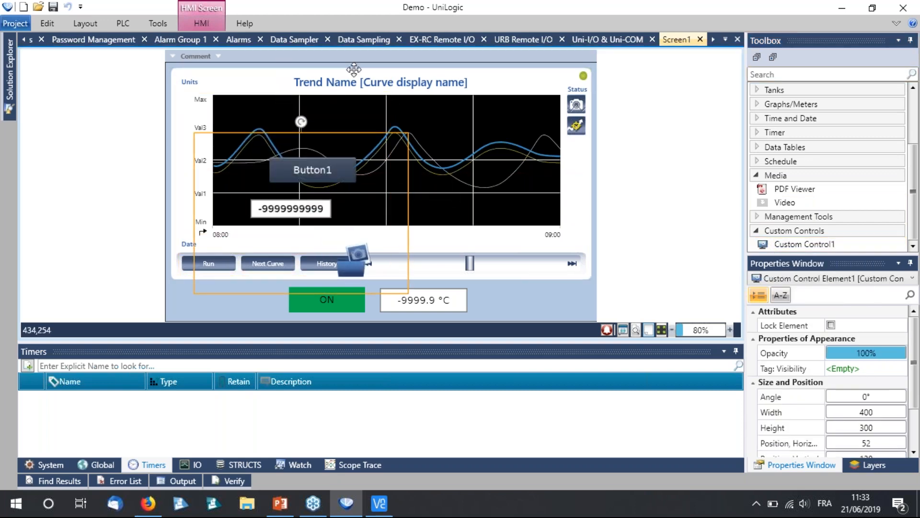
pyautogui.click(478, 279)
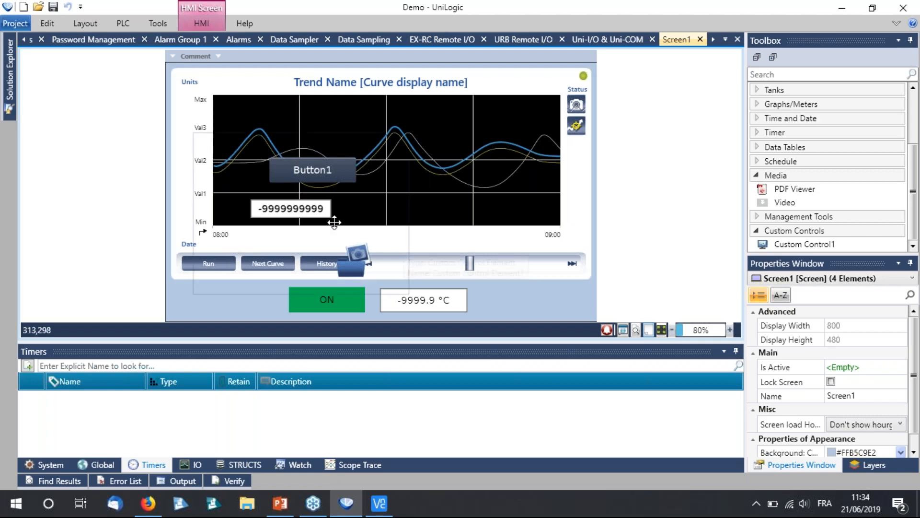
# - Open the CANopen protocol configuration under PLC Communications and add a new node
pyautogui.moveTo(9, 101)
pyautogui.click(52, 110)
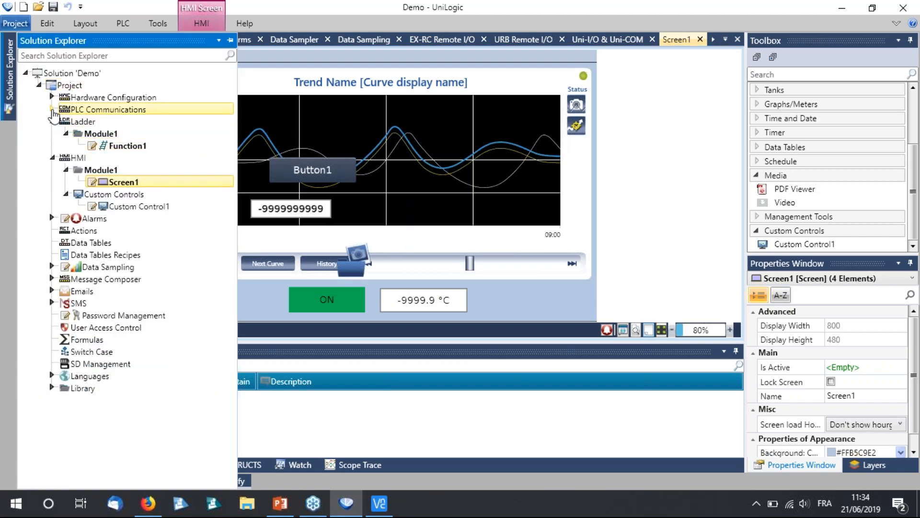
pyautogui.click(66, 133)
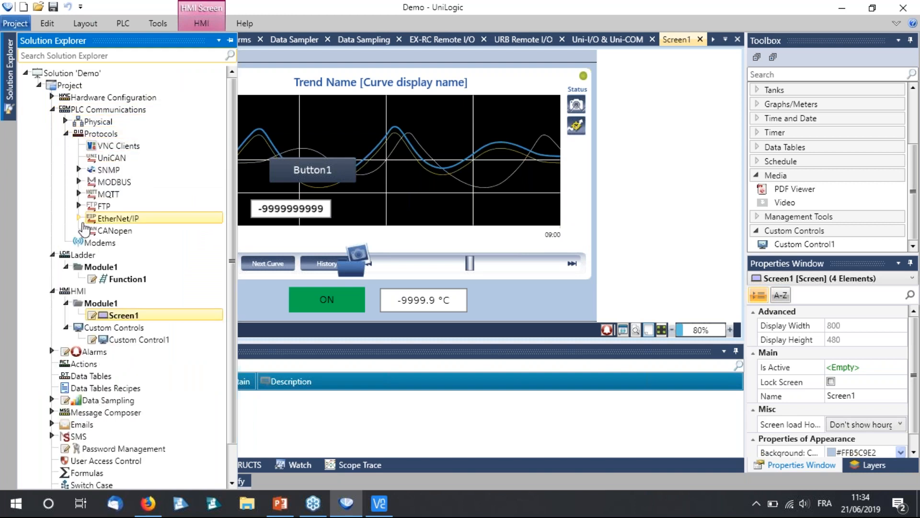
pyautogui.click(114, 231)
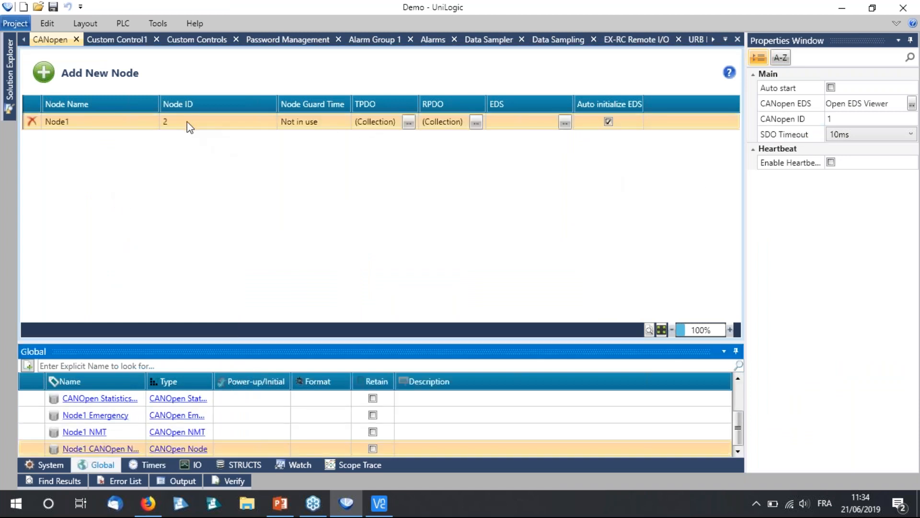
# - Rename the new CANopen node as Capteur niveau
pyautogui.click(98, 126)
pyautogui.doubleClick(82, 121)
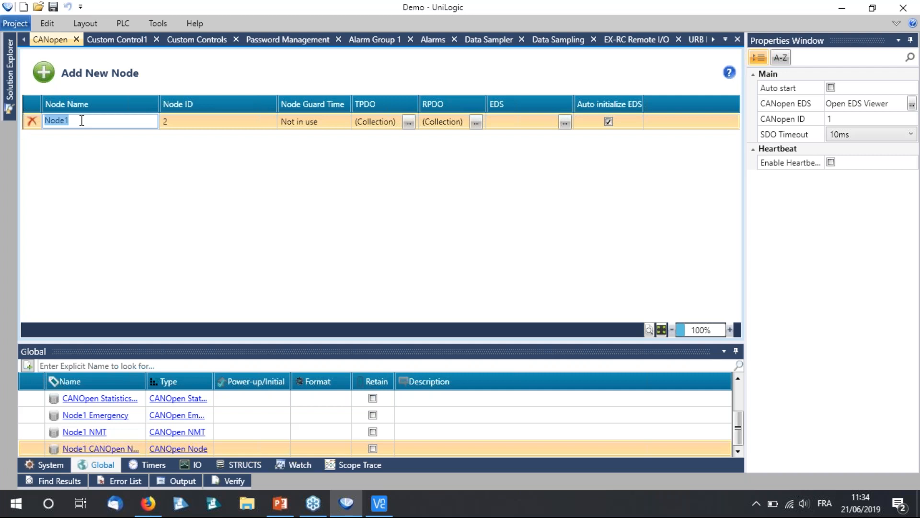
pyautogui.write('Capteur niveau')
pyautogui.click(220, 197)
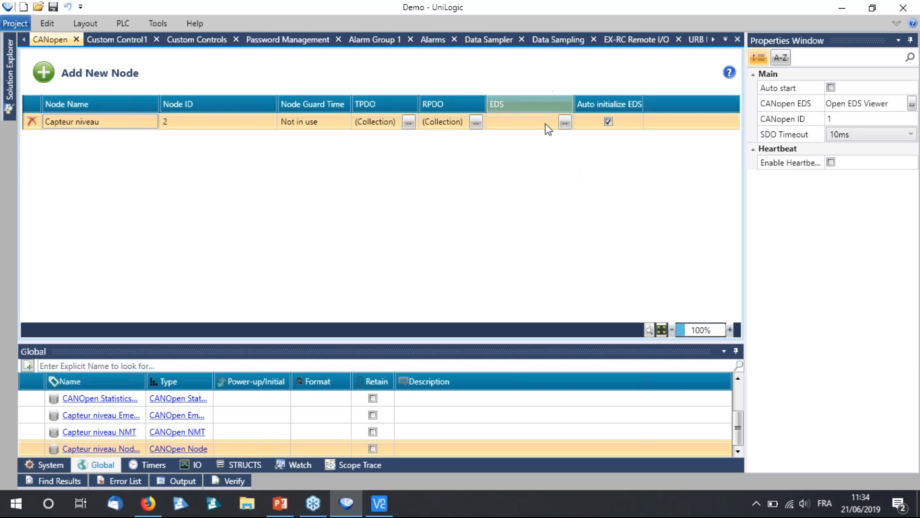
# - Open the EDS settings of the Capteur niveau node and show the file chooser for loading an EDS file
pyautogui.click(566, 124)
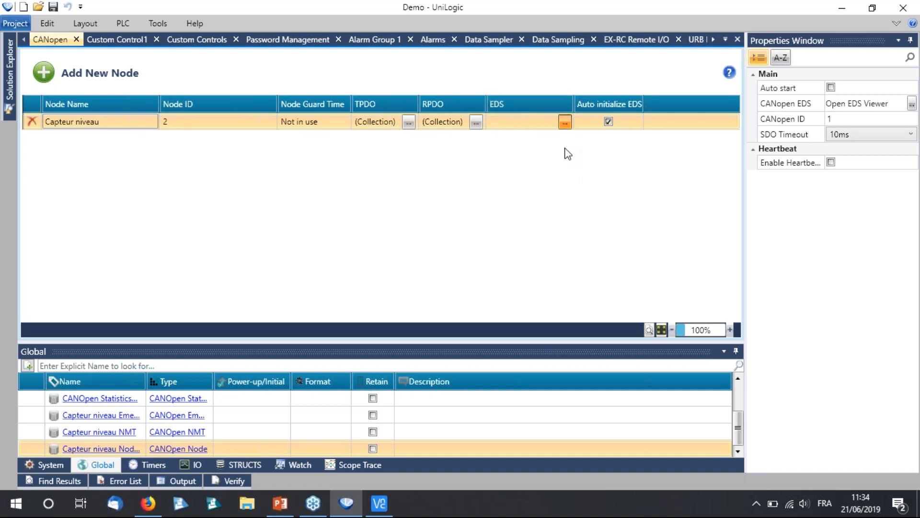
pyautogui.click(178, 89)
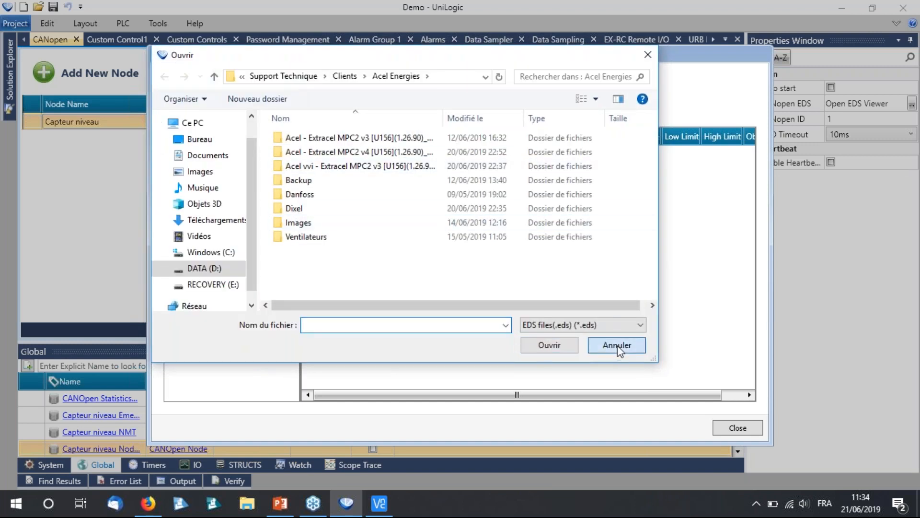
pyautogui.click(618, 345)
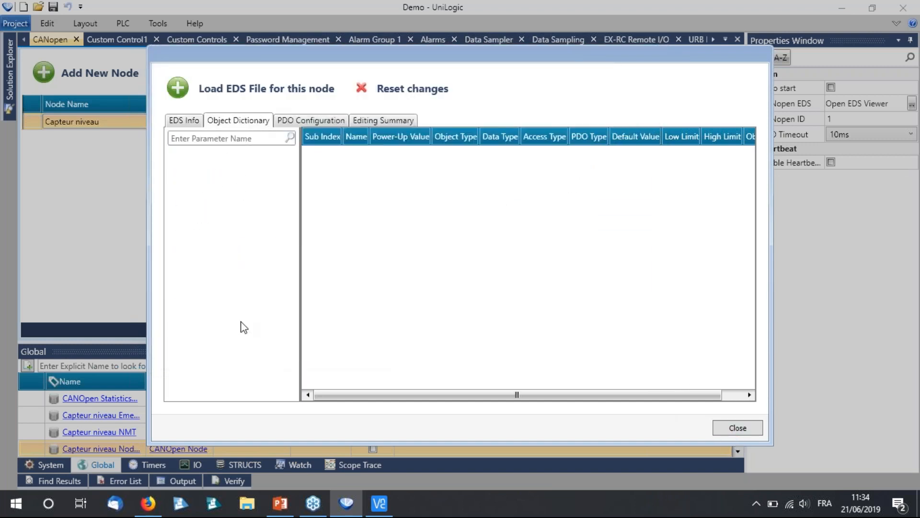